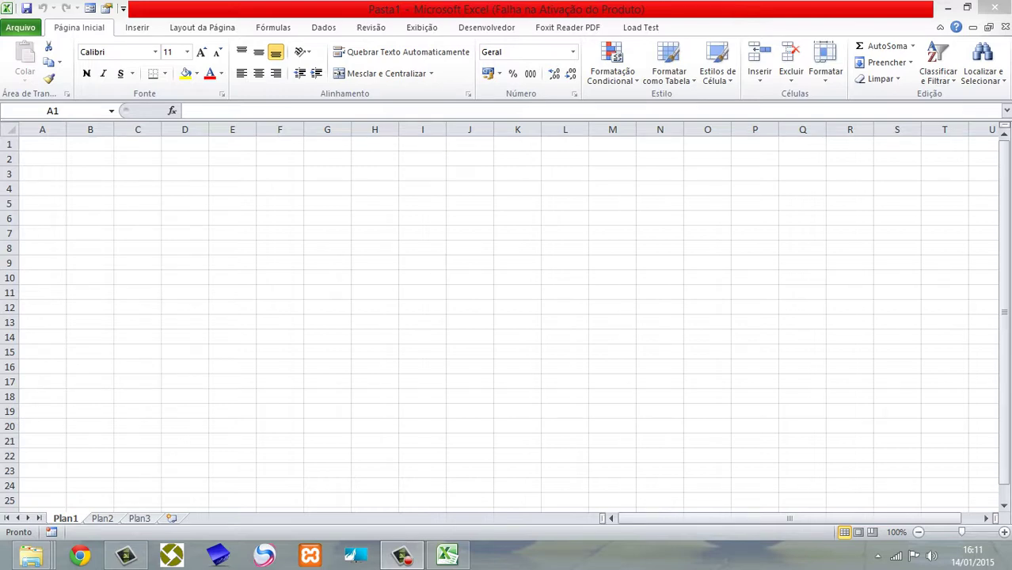
Enter the headers Codigo, Item, Categoria, Preço and Data da Compra in B2 through F2
click(89, 159)
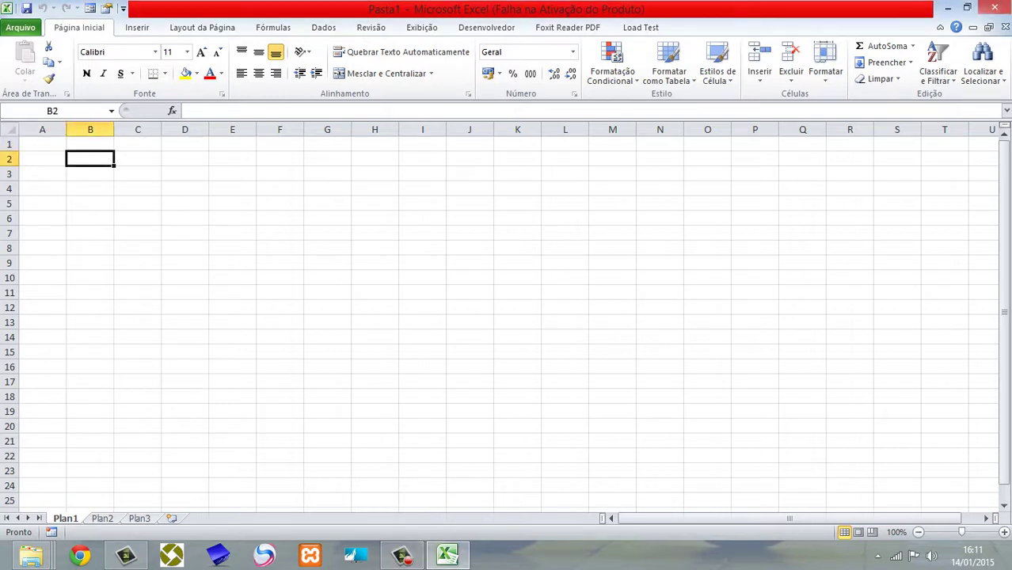
text(Codigo)
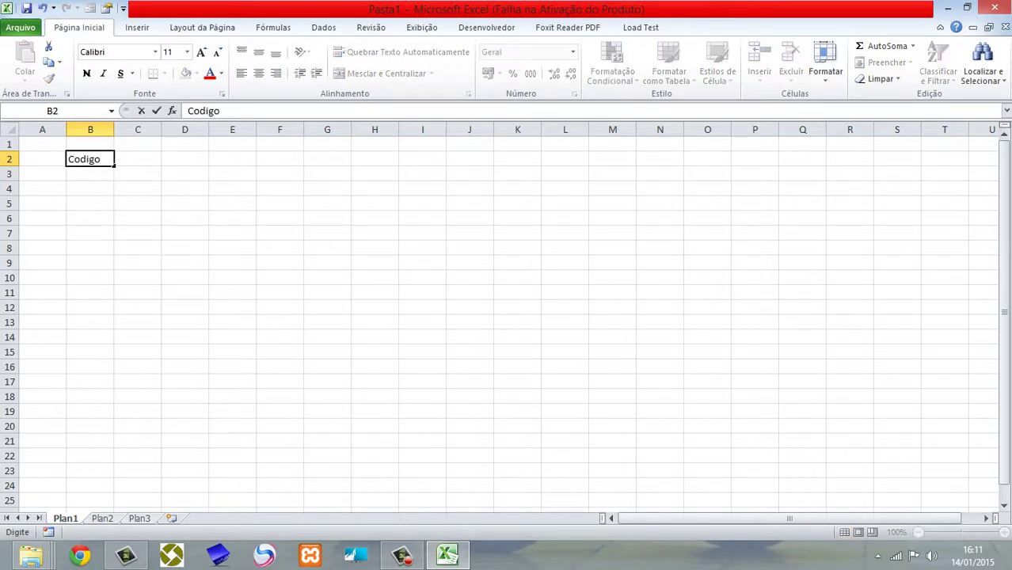
key(Tab)
text(Item)
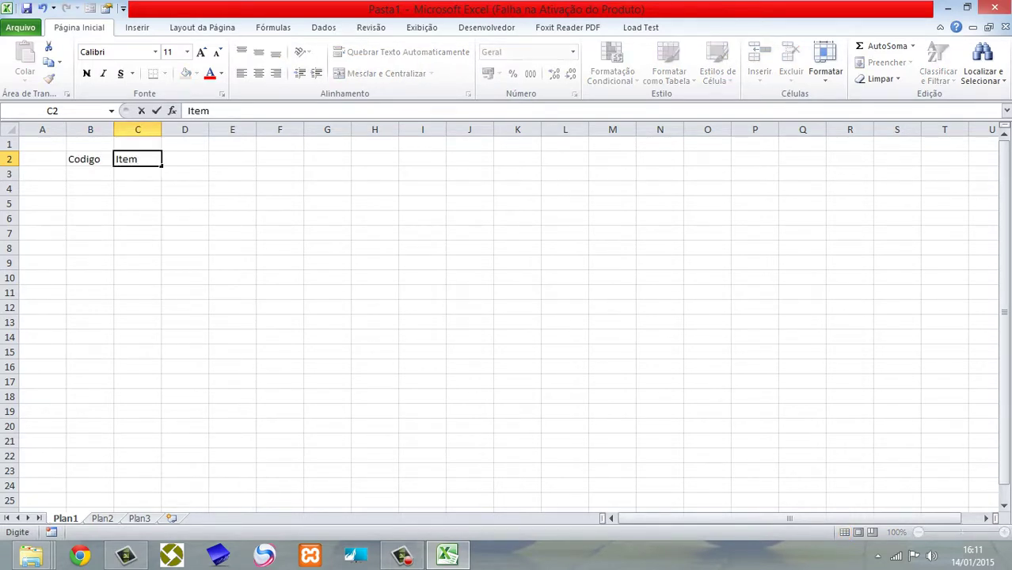
key(Tab)
text(Cat)
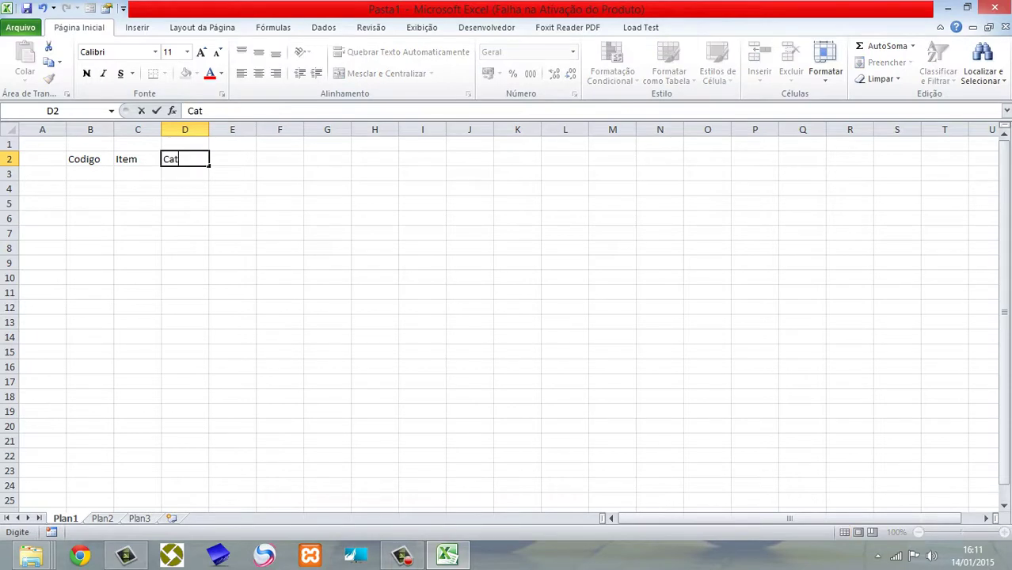
text(egoria)
key(Tab)
text(P)
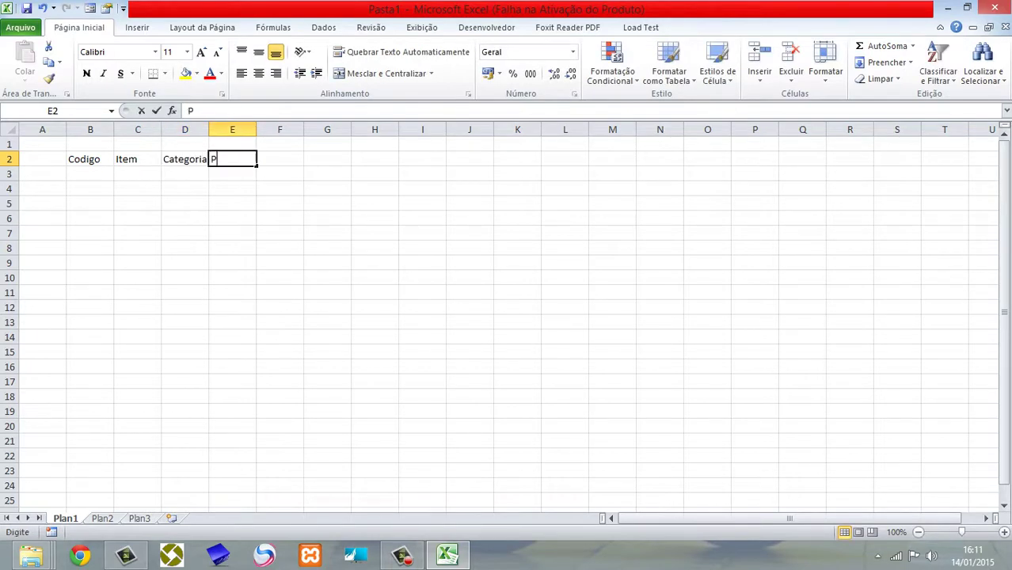
text(reço)
key(Tab)
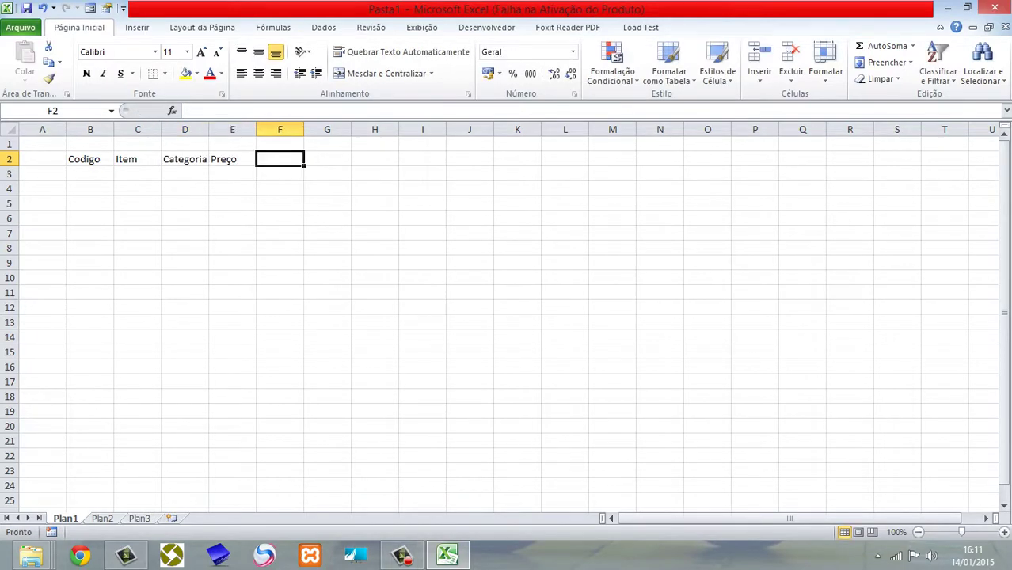
text(Dat)
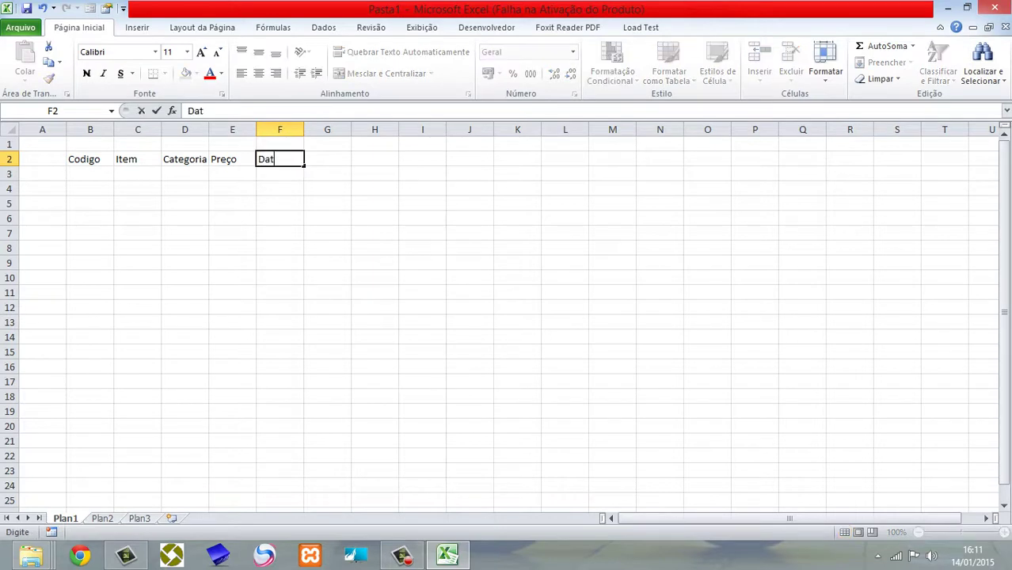
text(a da )
text(Compra)
key(Return)
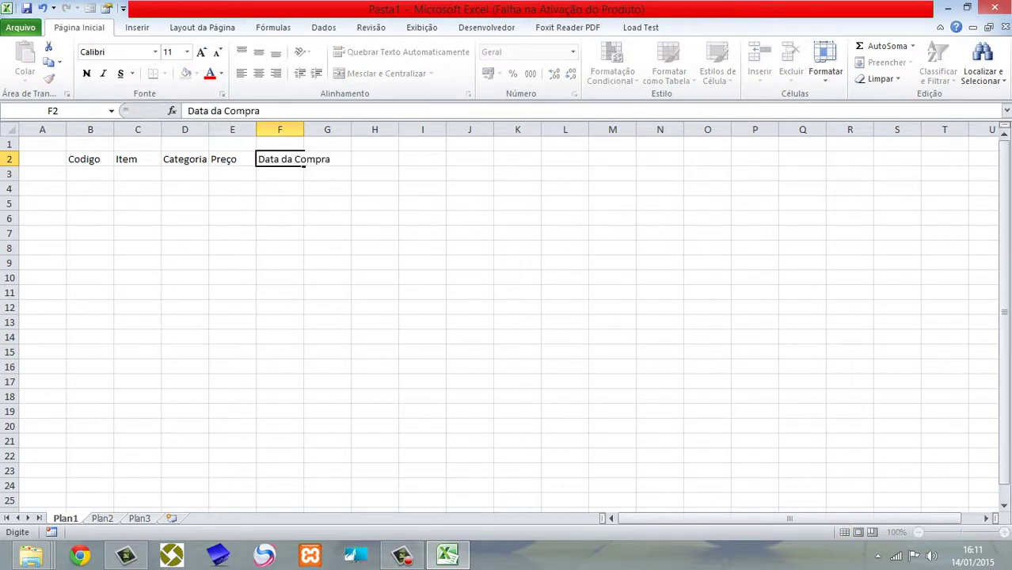
Add the headers Quantidade in G2 and Preço de Venda in H2
key(Up)
key(Right)
text(Q)
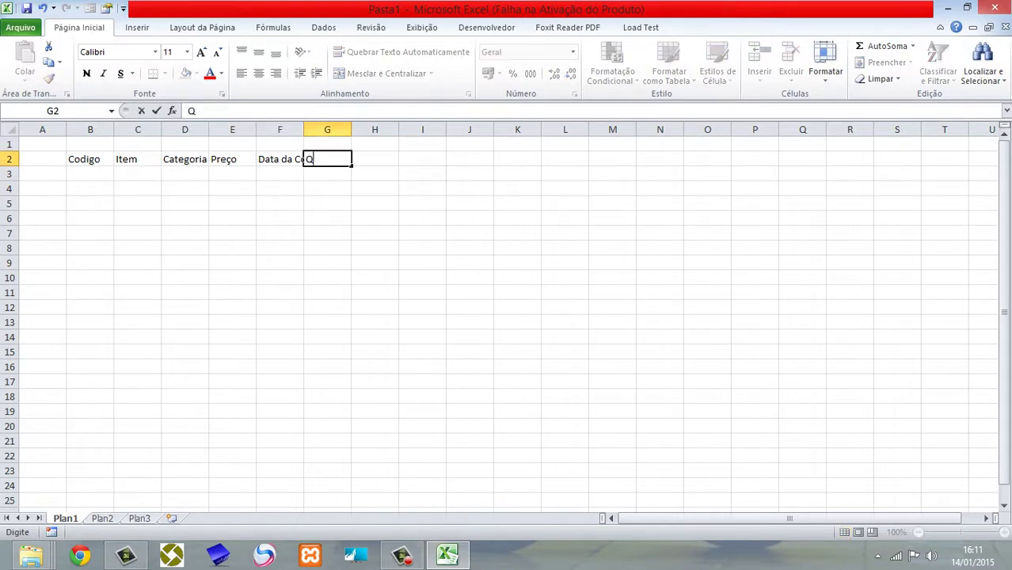
text(uantidade)
key(Return)
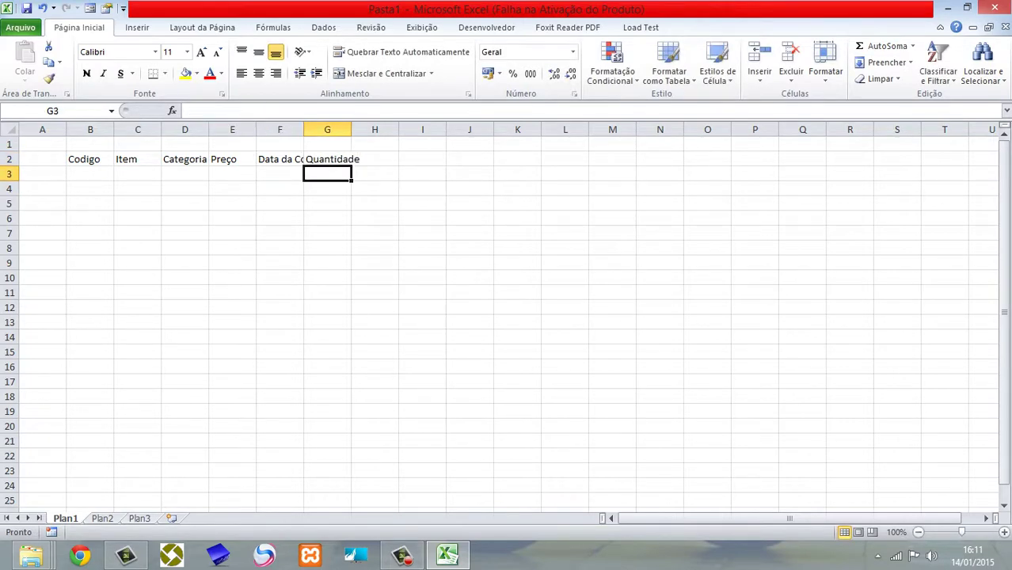
key(Up)
key(Right)
text(Preç)
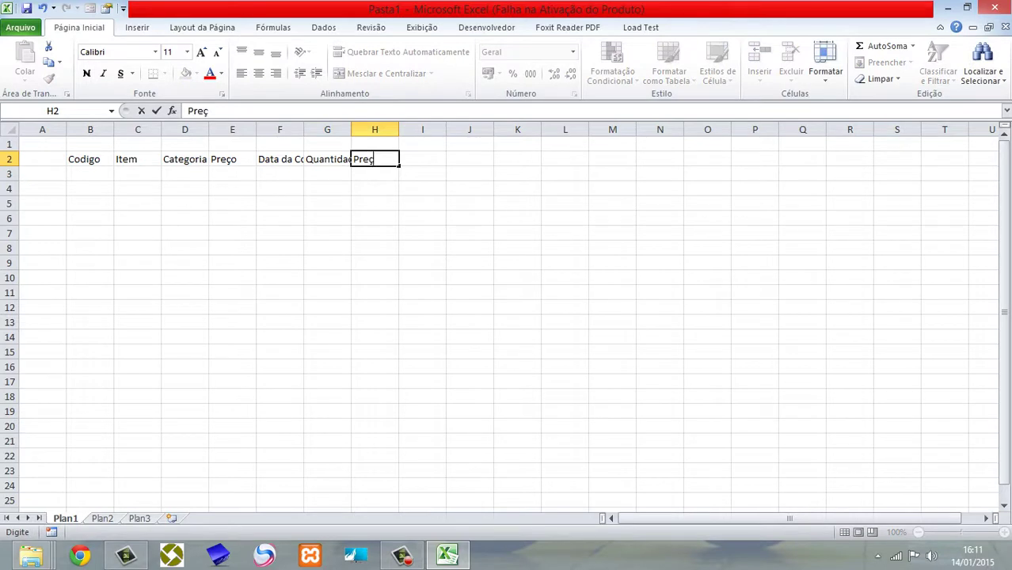
text(o de Venda)
key(Return)
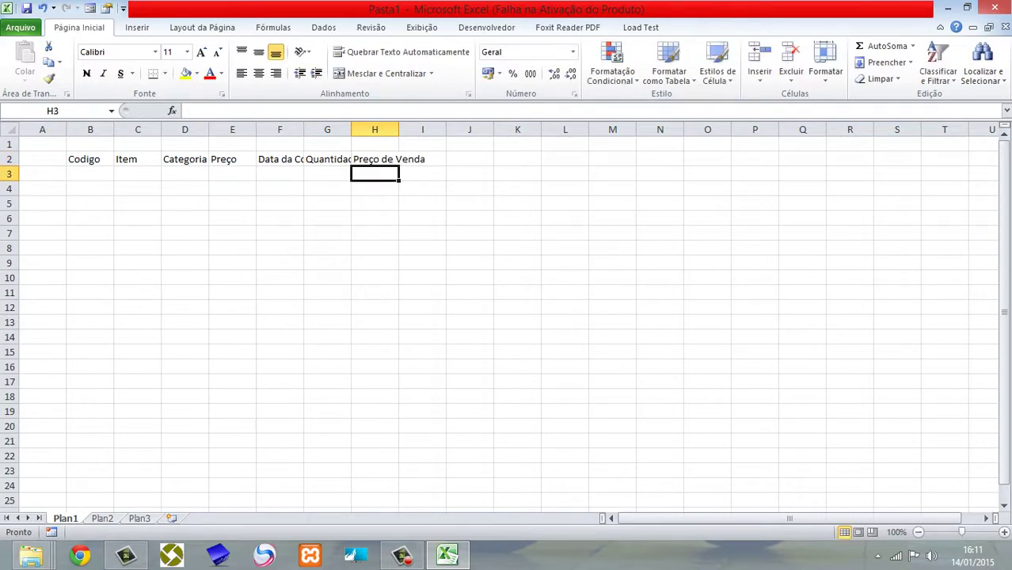
click(397, 160)
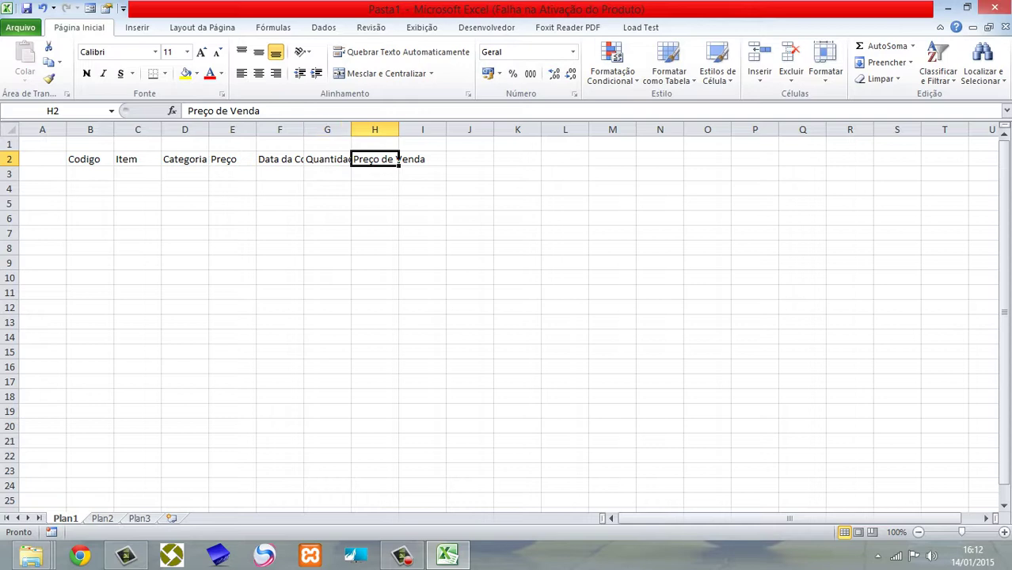
Autofit columns F, G and H to their headers and make header row 2 taller
double_click(303, 129)
drag(381, 129, 381, 129)
double_click(382, 129)
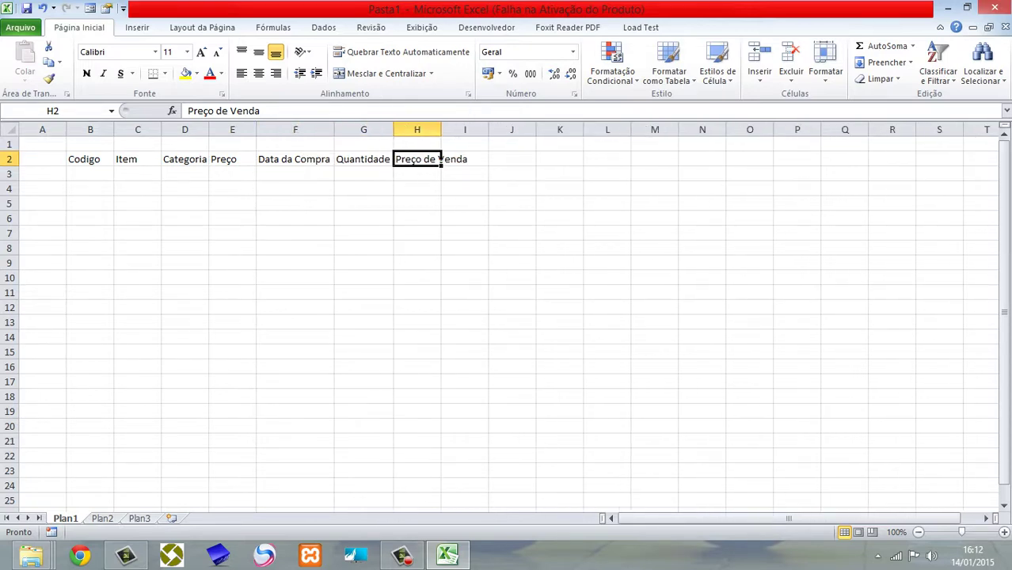
double_click(441, 129)
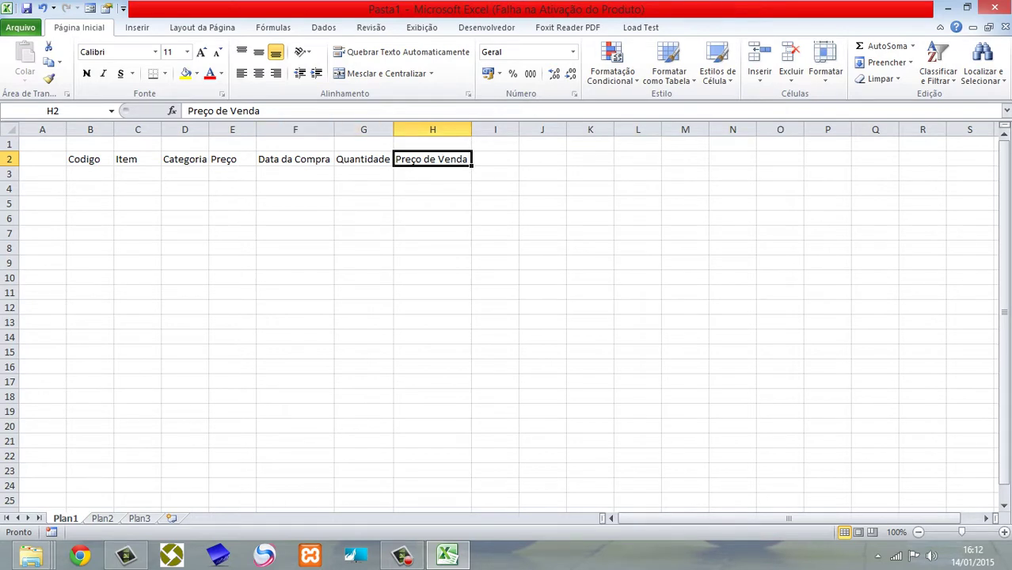
drag(9, 166, 9, 184)
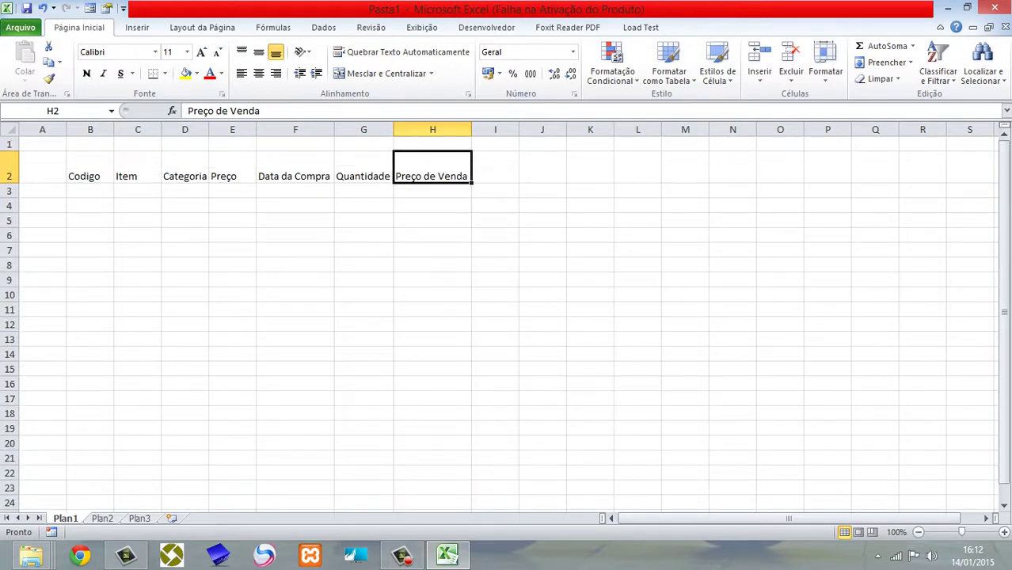
Narrow columns F and H and wrap Data da Compra and Preço de Venda onto two lines
click(294, 176)
drag(334, 129, 318, 129)
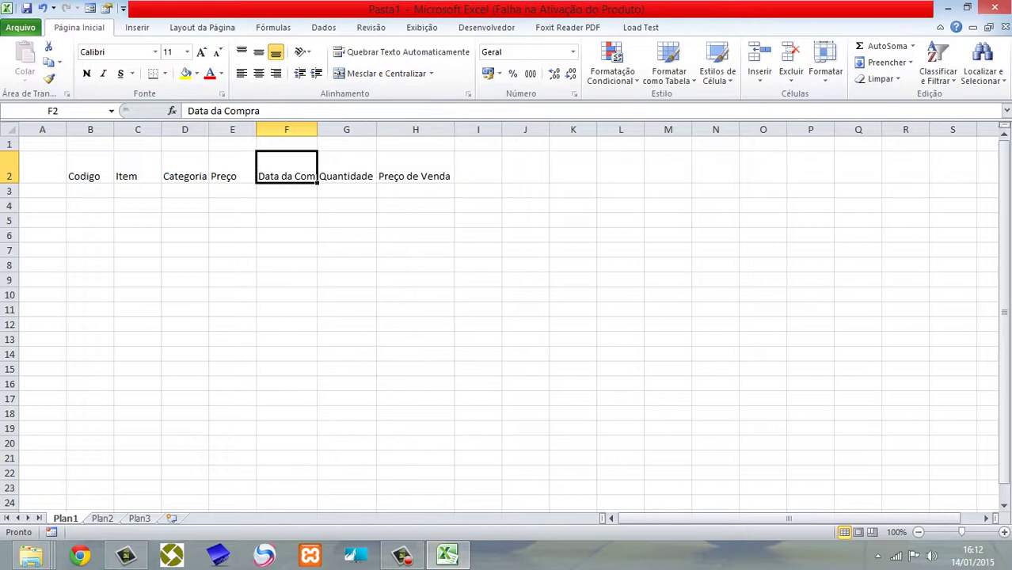
drag(454, 129, 442, 129)
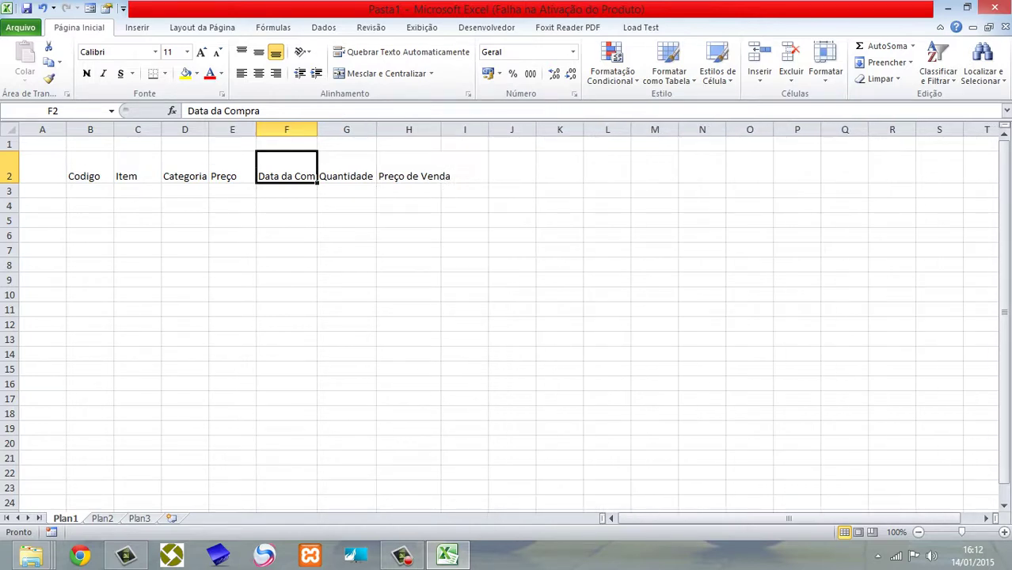
click(408, 175)
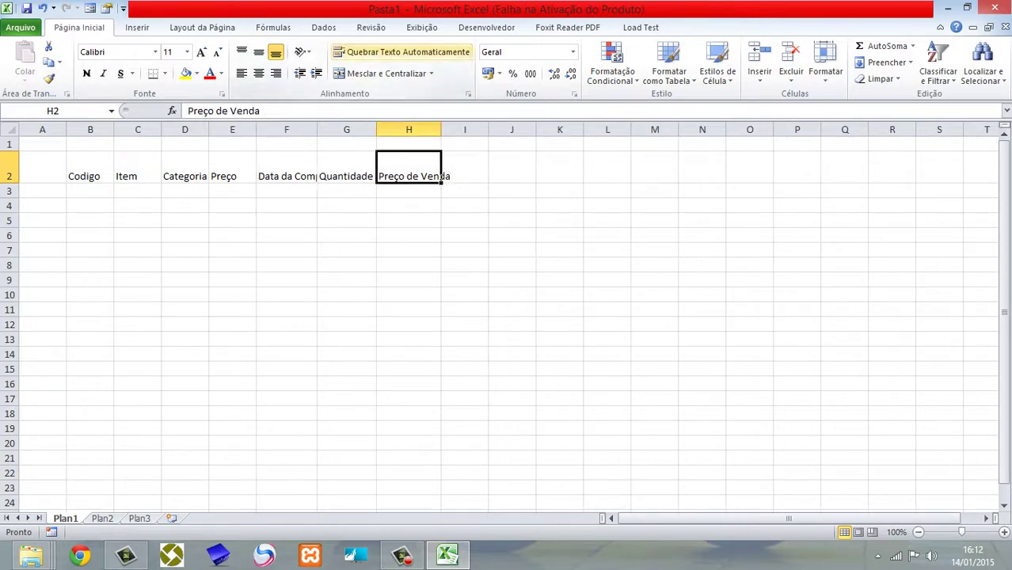
click(340, 52)
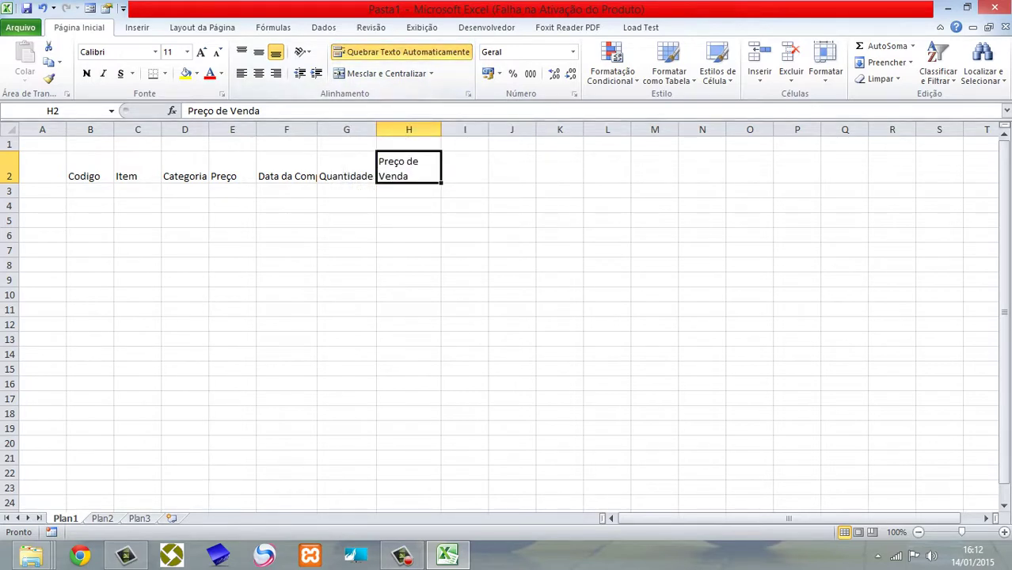
click(286, 176)
click(400, 52)
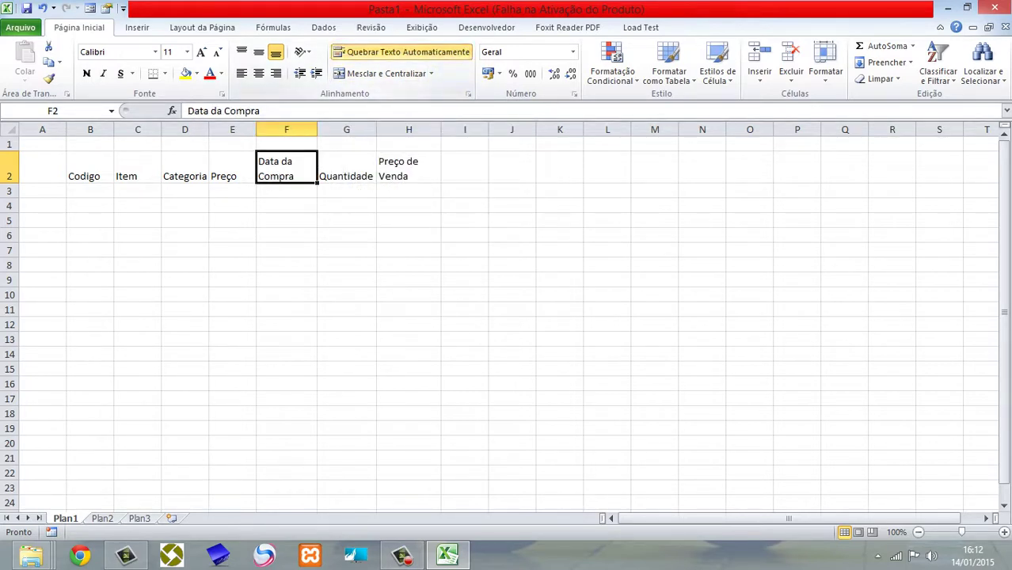
Centre headers B2:H2 vertically and horizontally, then widen column H slightly
drag(89, 176, 408, 176)
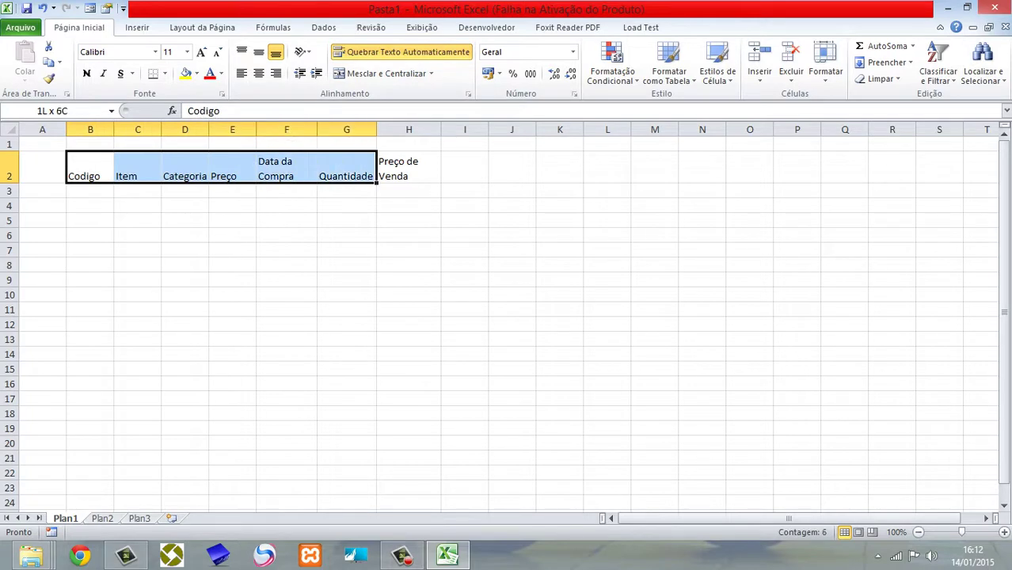
drag(90, 176, 408, 176)
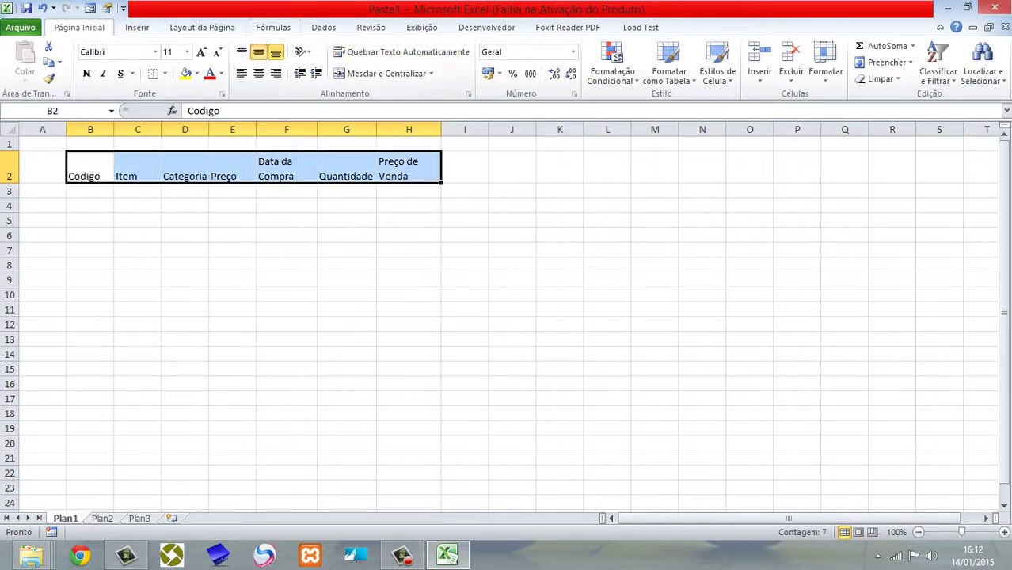
click(259, 53)
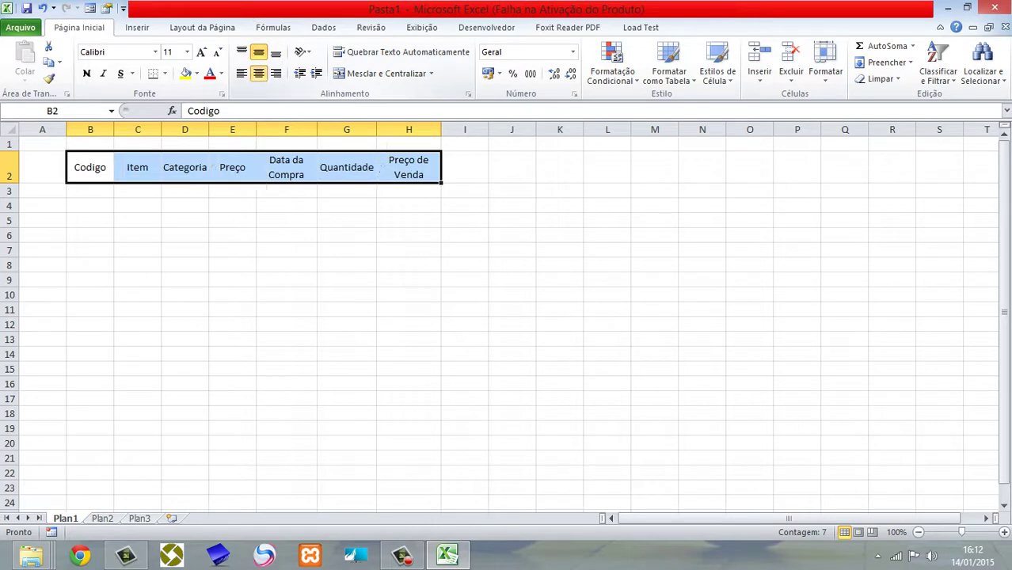
click(409, 168)
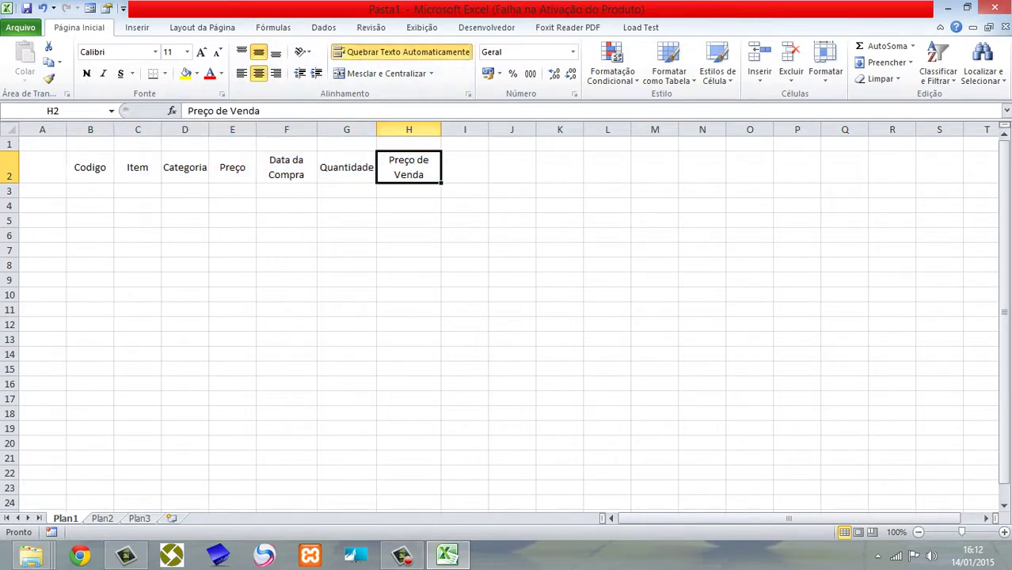
drag(441, 129, 449, 129)
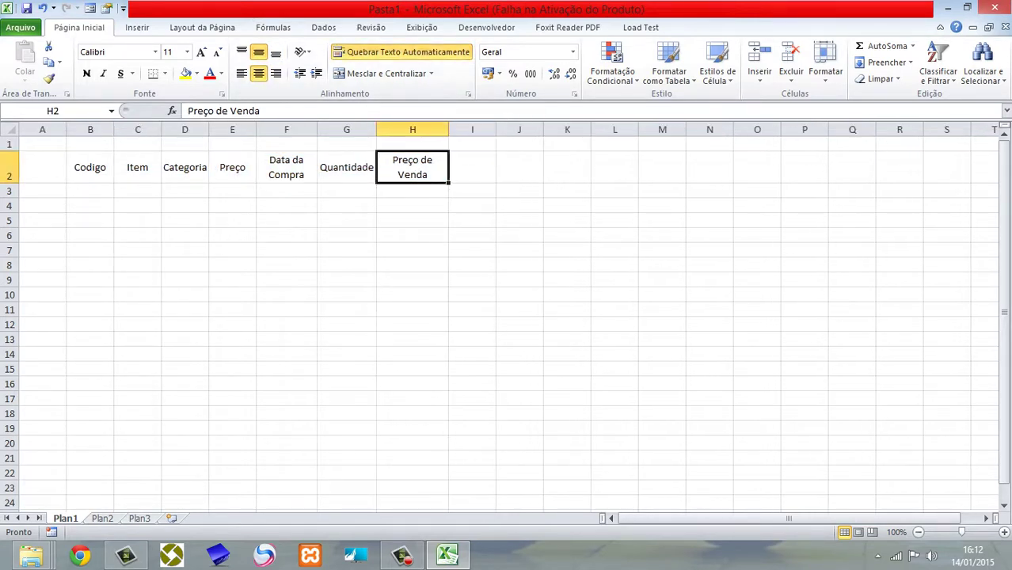
click(90, 190)
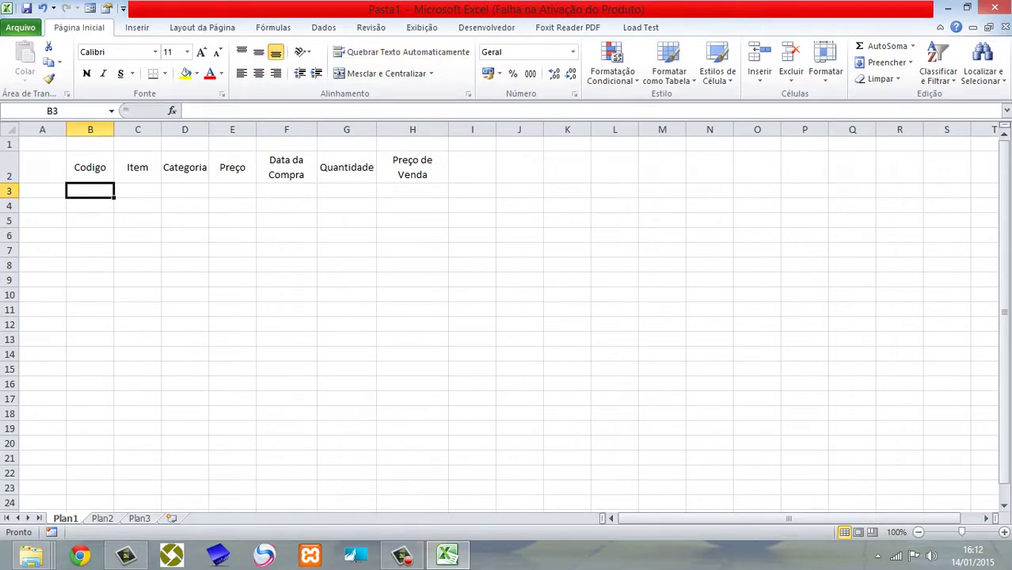
Enter 1 and 2 in B3:B4 and extend the series down to 18 in B20
text(1)
key(Return)
text(2)
key(Return)
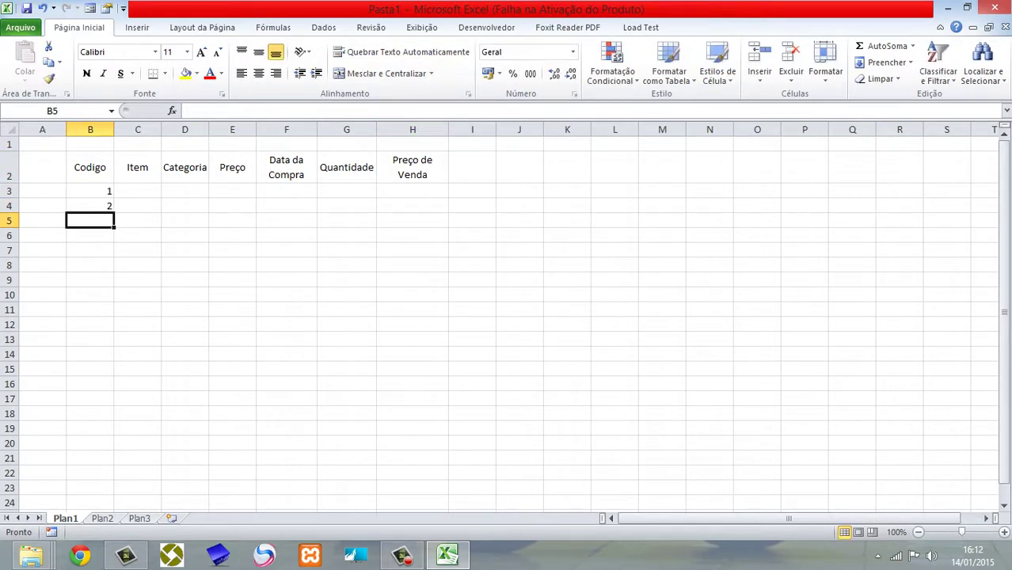
drag(90, 191, 114, 443)
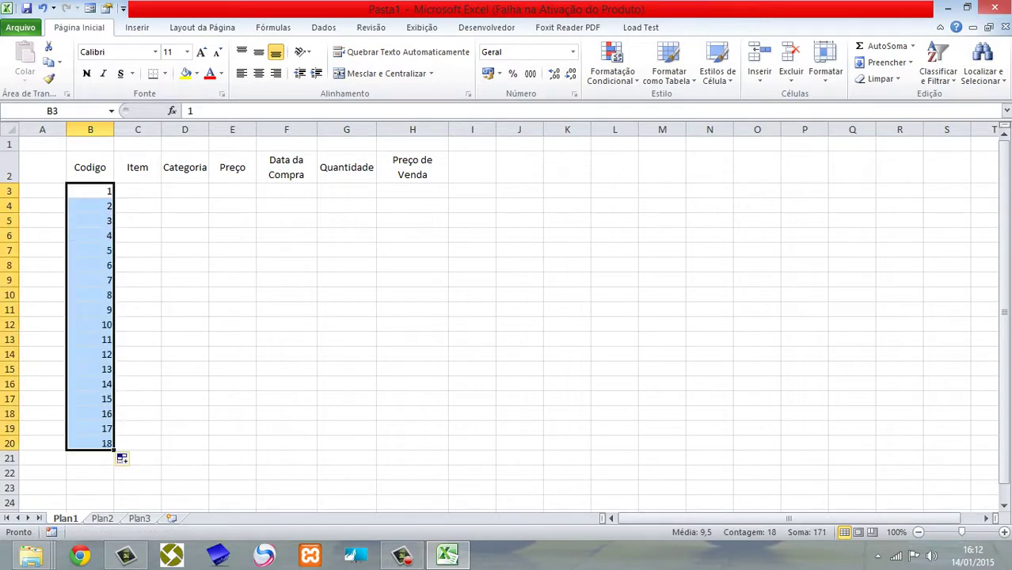
click(138, 191)
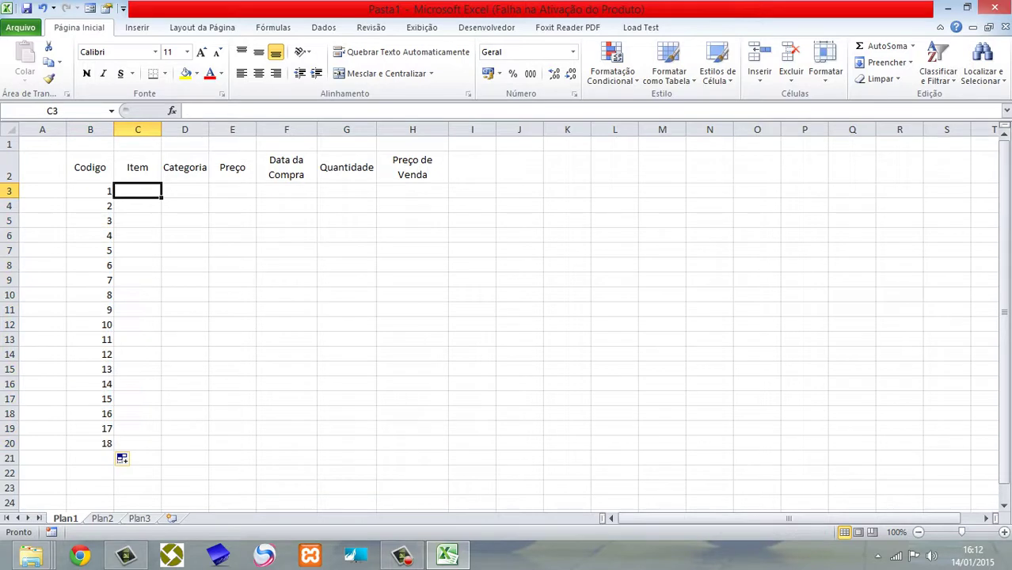
List the first items from C3: Café, Soja, milho and aveia
text(Caf)
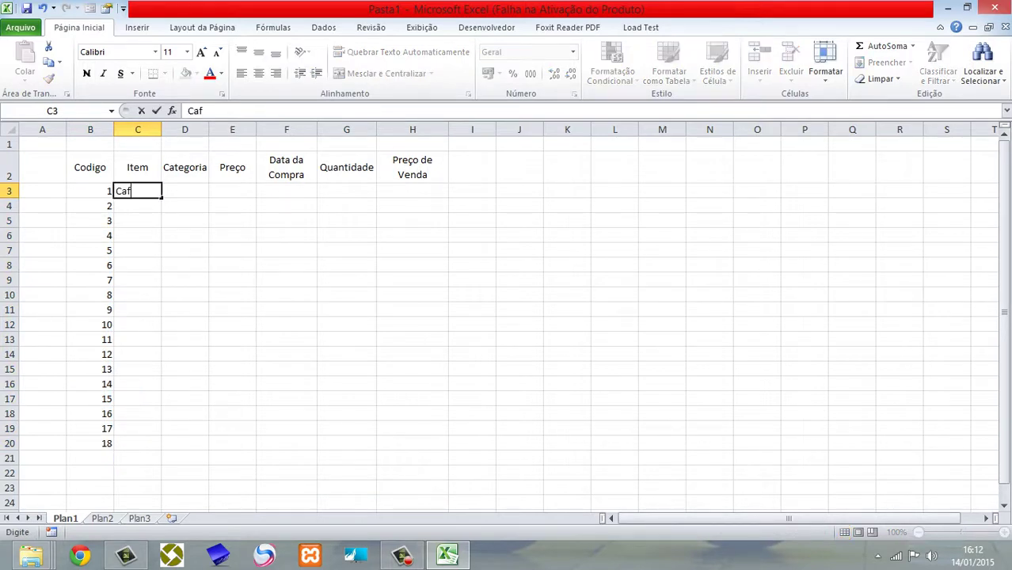
text(é)
key(Return)
text(Al)
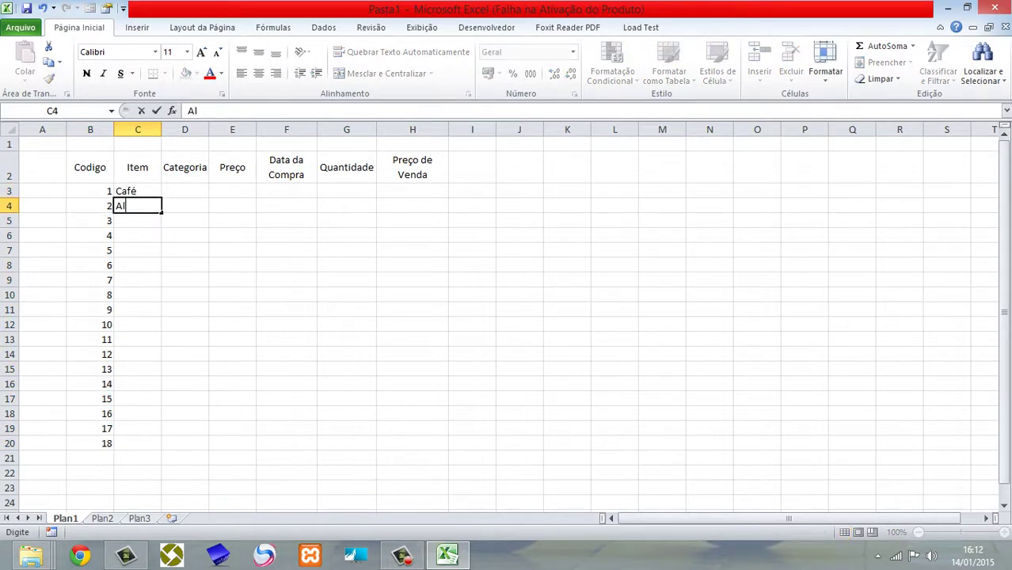
key(BackSpace)
key(BackSpace)
text(S)
text(oja)
key(Return)
text(milh)
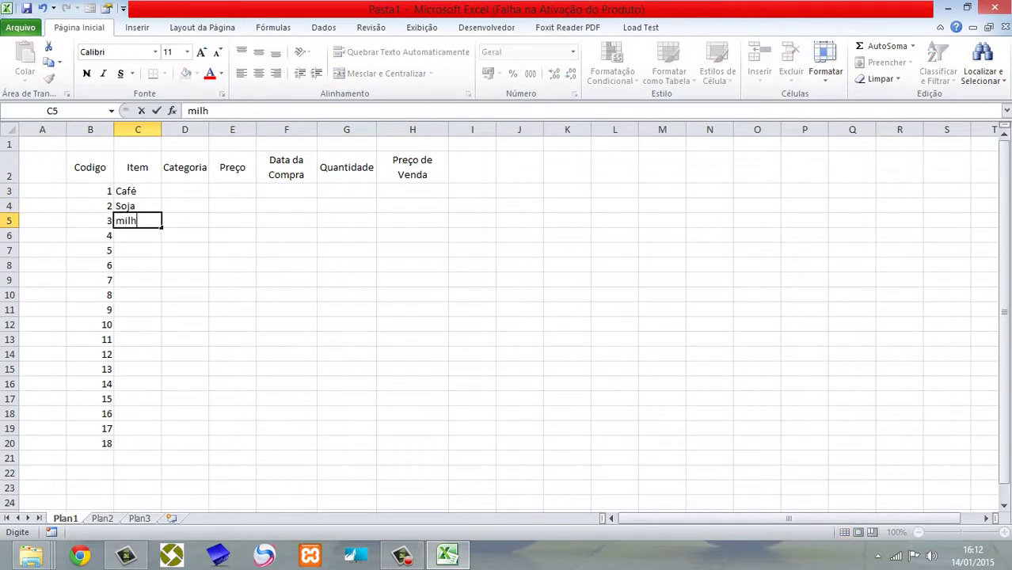
text(o)
key(Return)
text(ave)
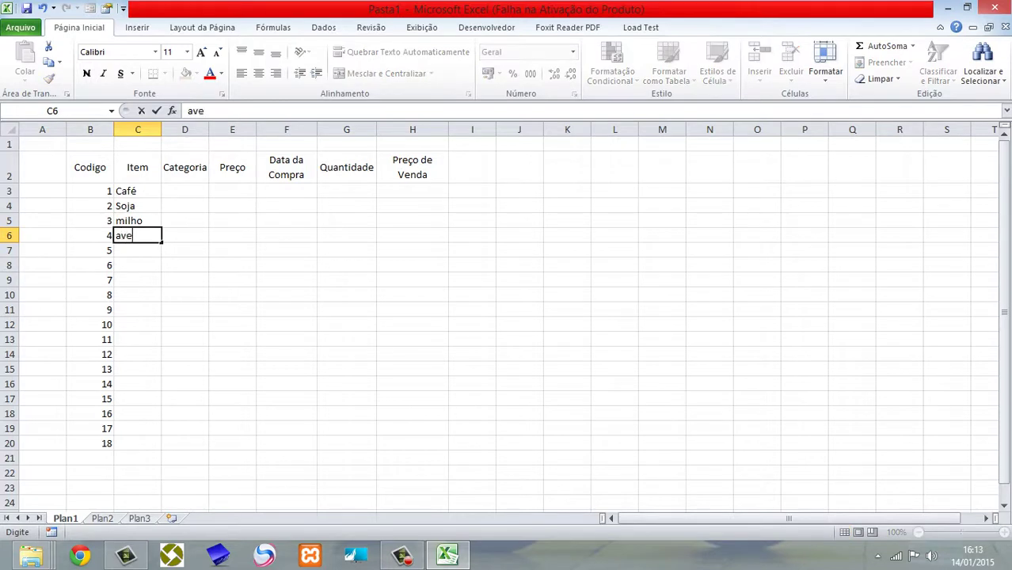
text(ia)
key(Return)
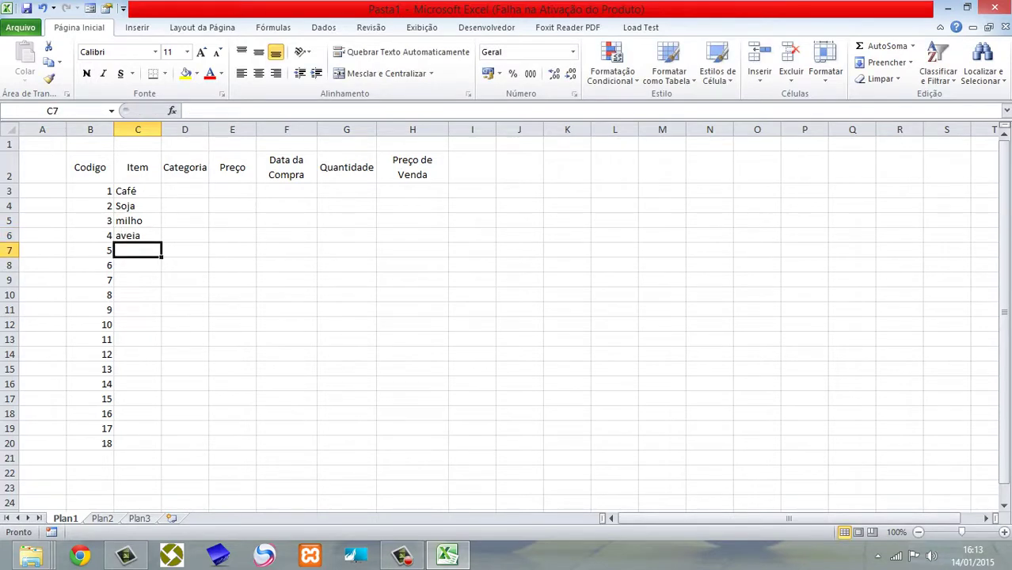
Add coca-cola, fanta, guaraná, alho, sal and cominho to the Item column
text(coca-cola)
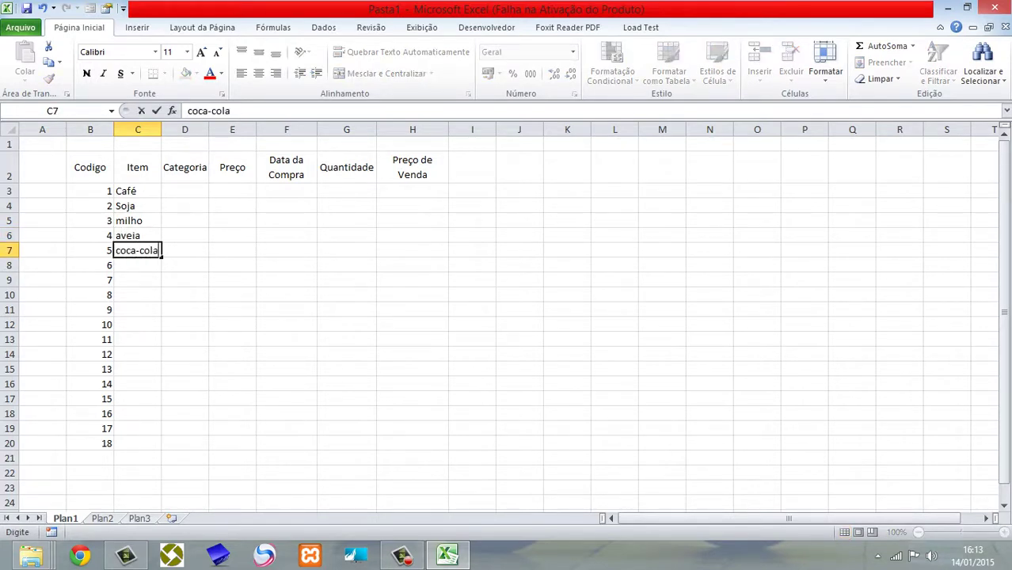
key(Return)
text(fanta)
key(Return)
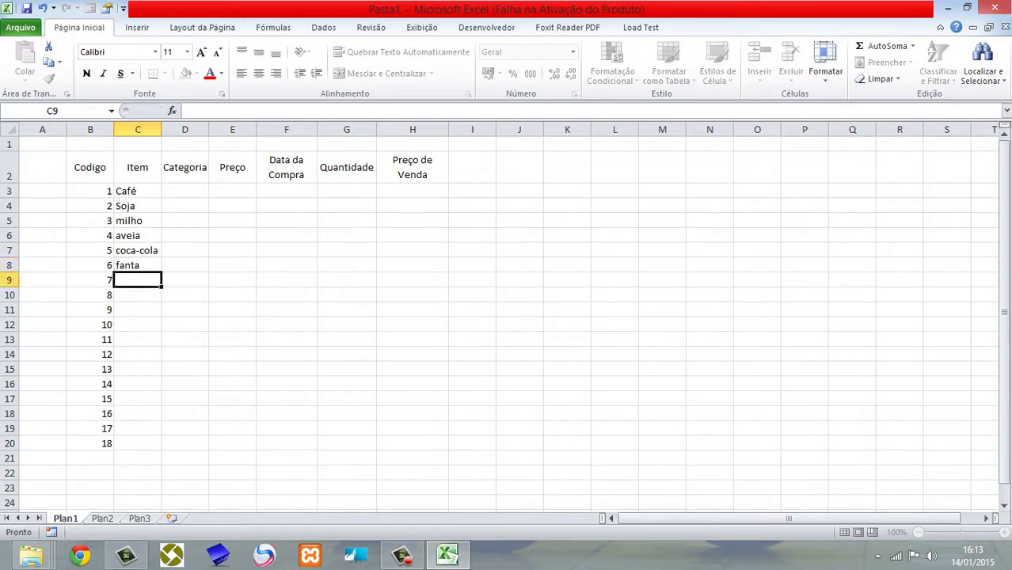
text(guara)
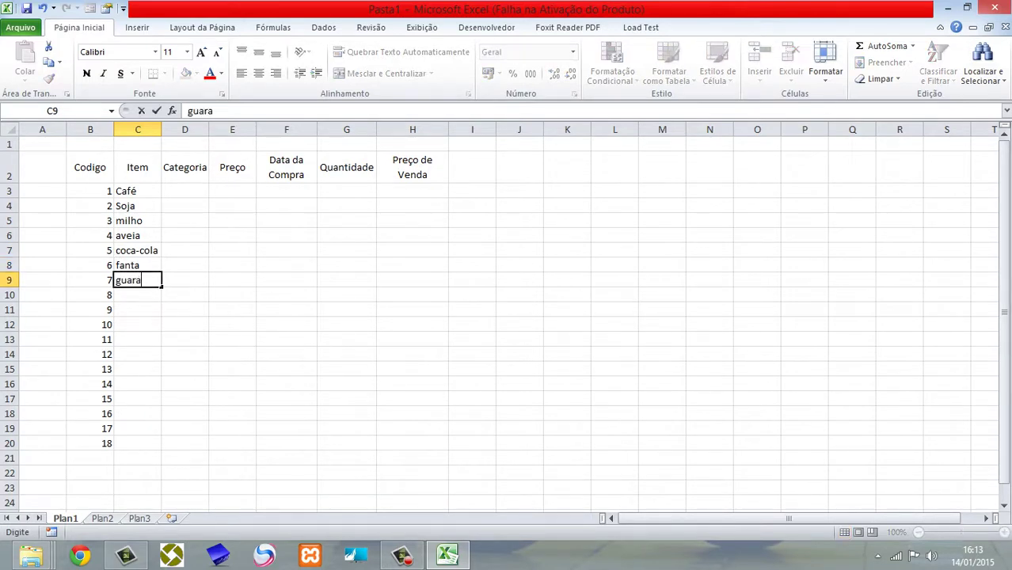
text(ná)
key(Return)
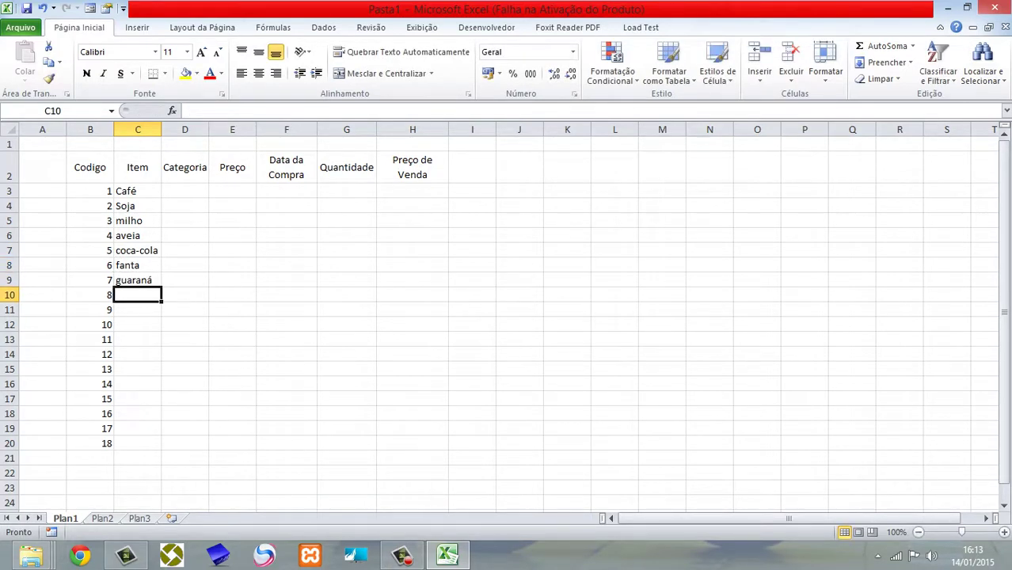
text(alho)
key(Return)
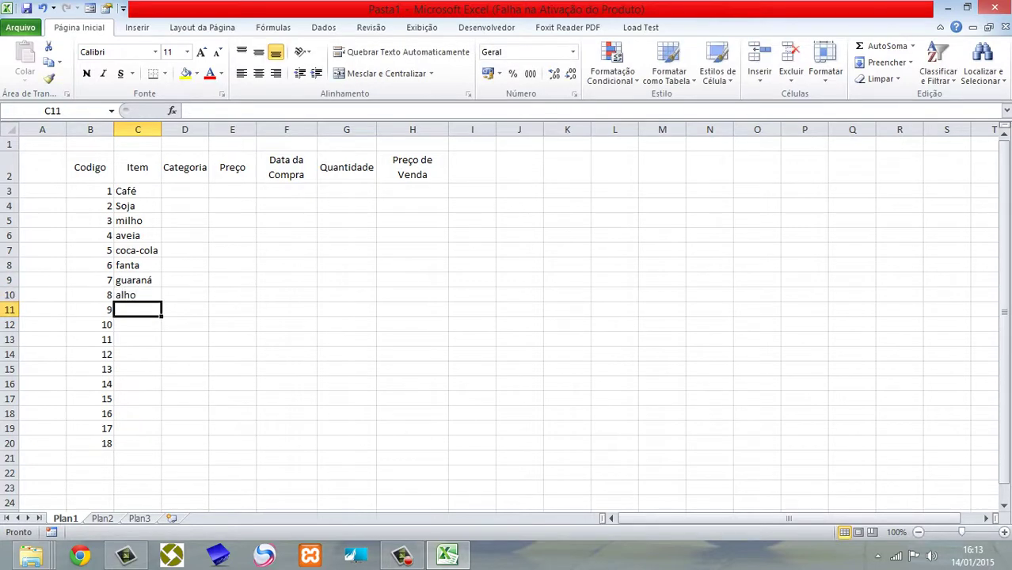
text(sal)
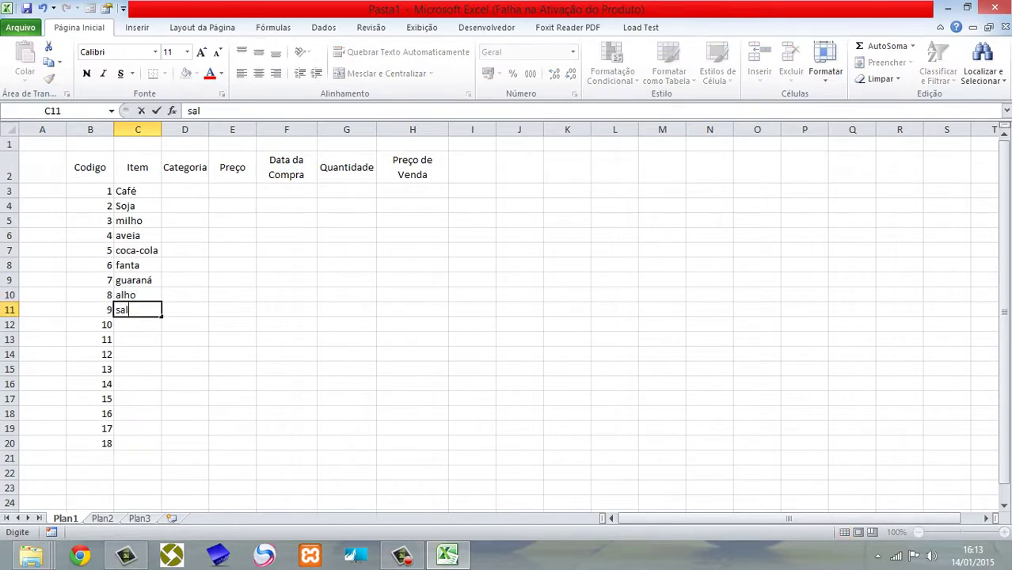
key(Return)
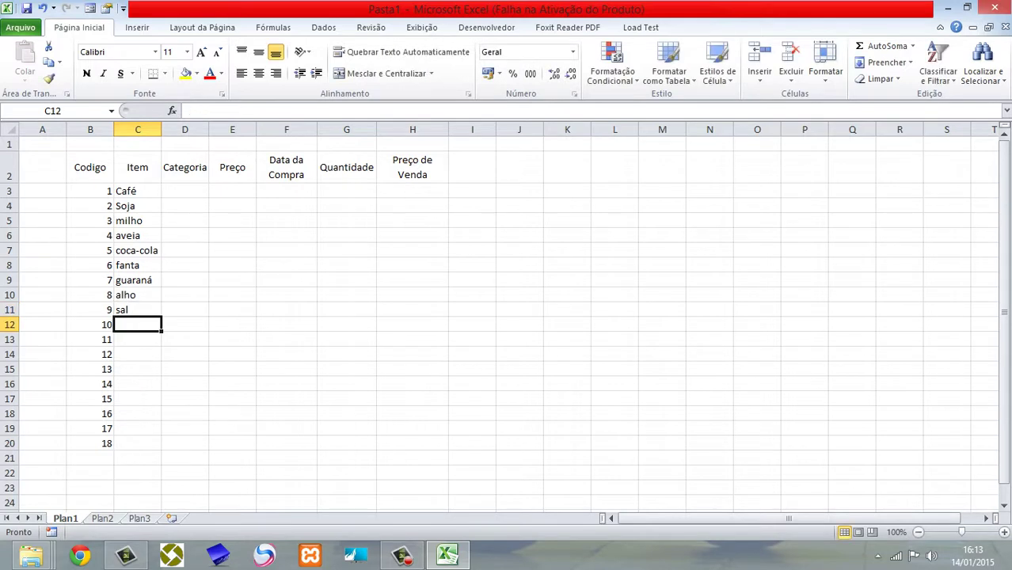
text(com)
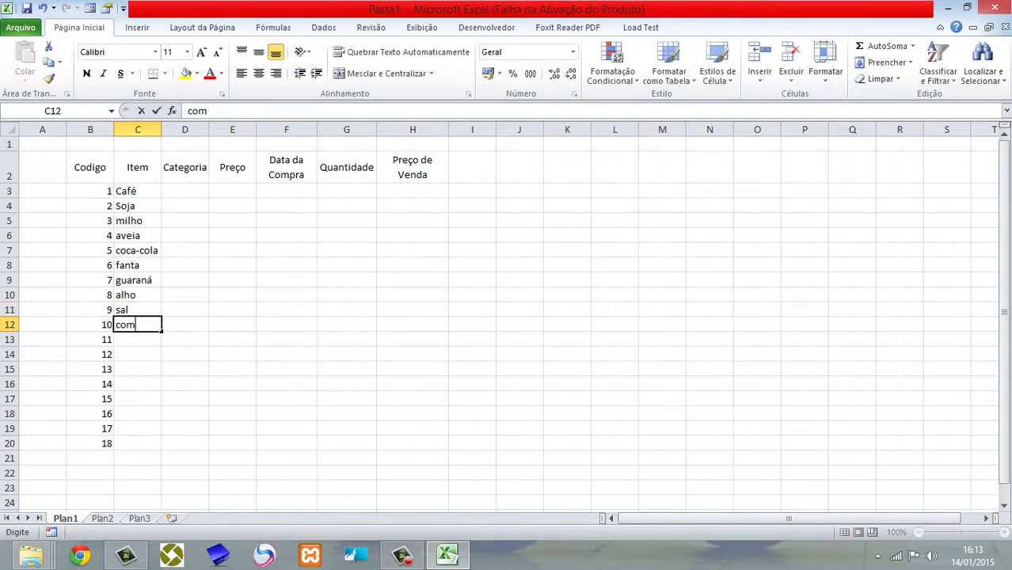
text(inho)
key(Return)
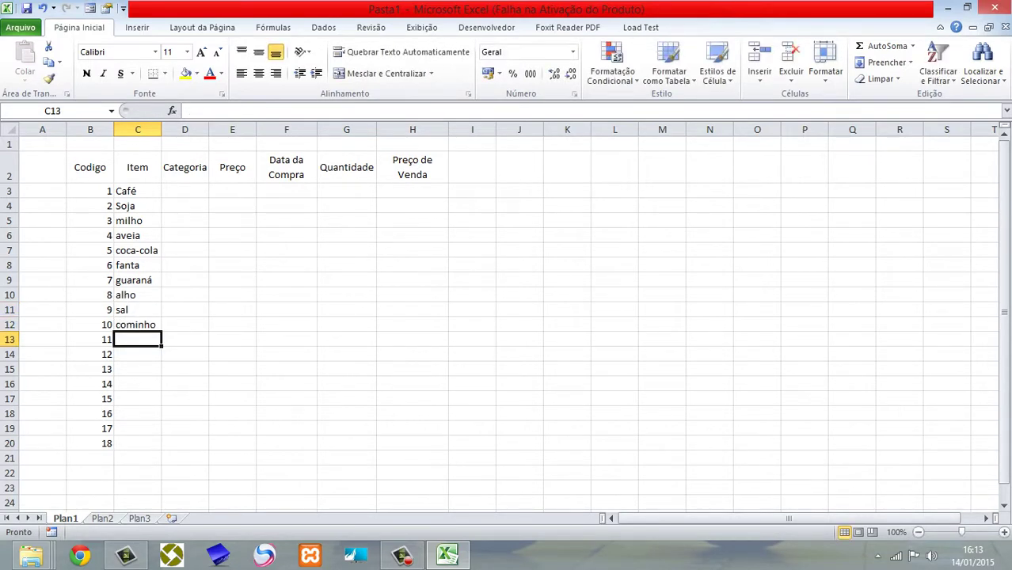
Add tv smart, tv led, notebook Acer, notebook Samsung, mouse and teclado
text(tv smar)
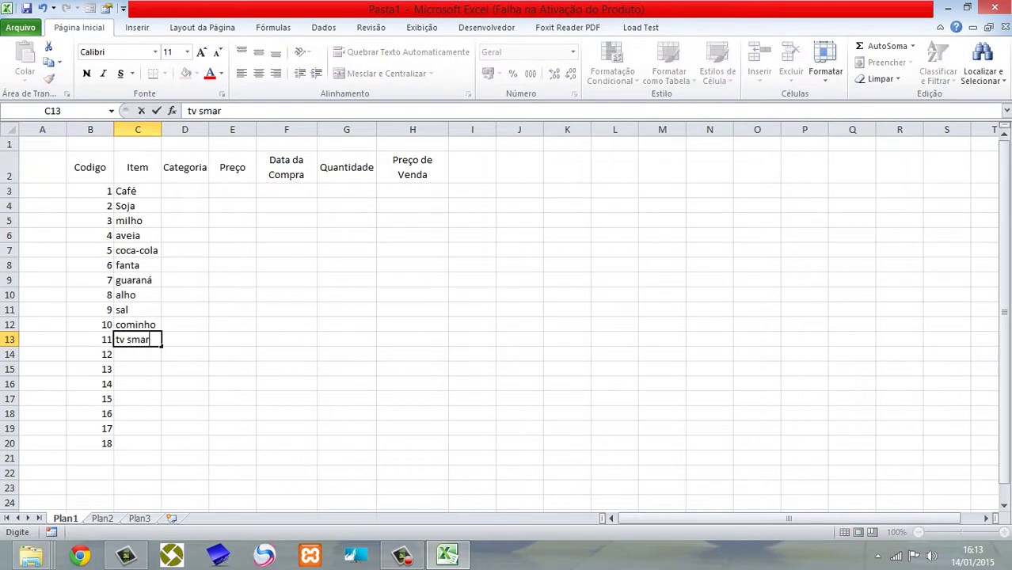
text(t)
key(Return)
text(tv )
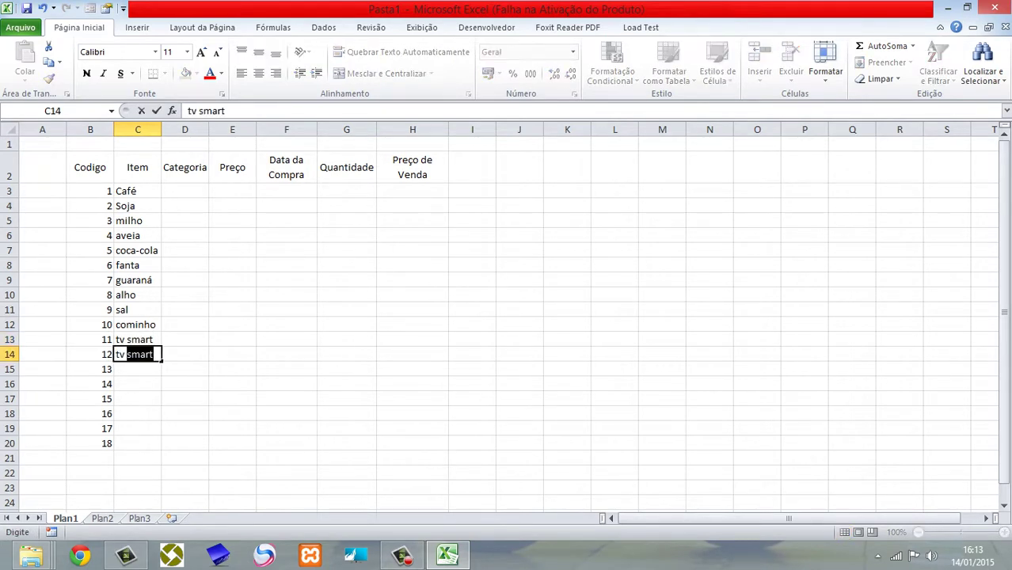
text(led)
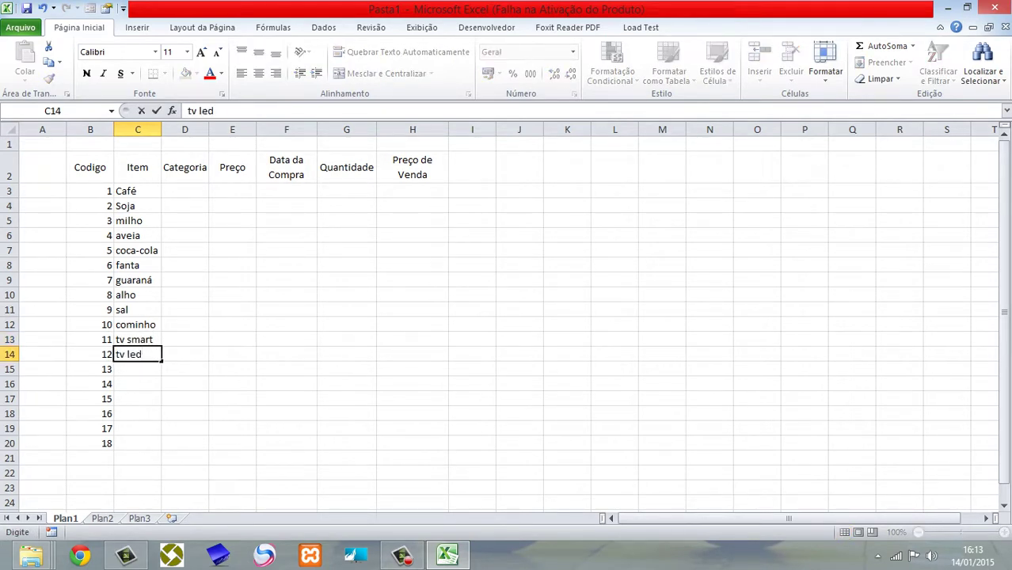
key(Return)
text(note)
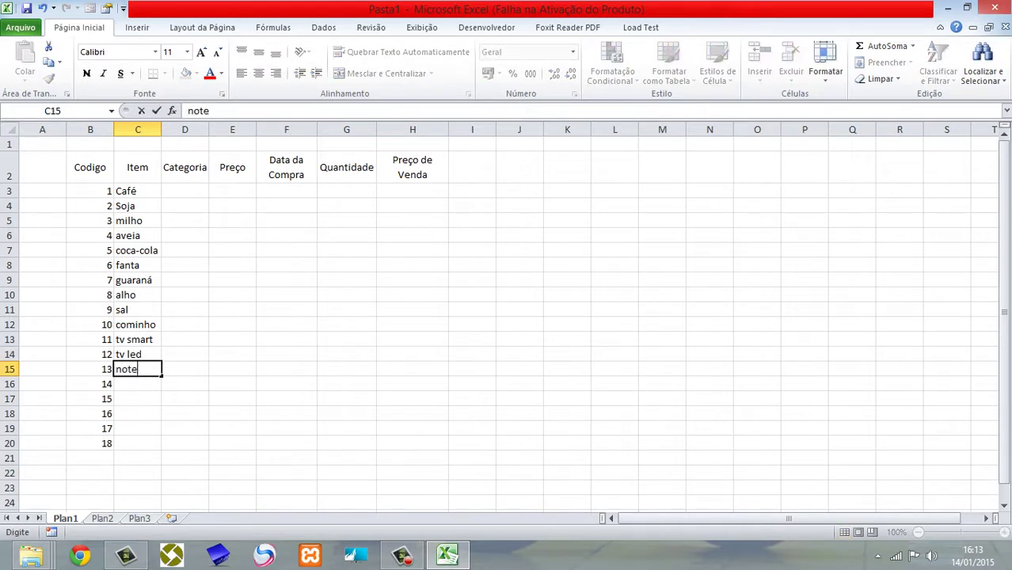
text(book a)
key(BackSpace)
text(Acer)
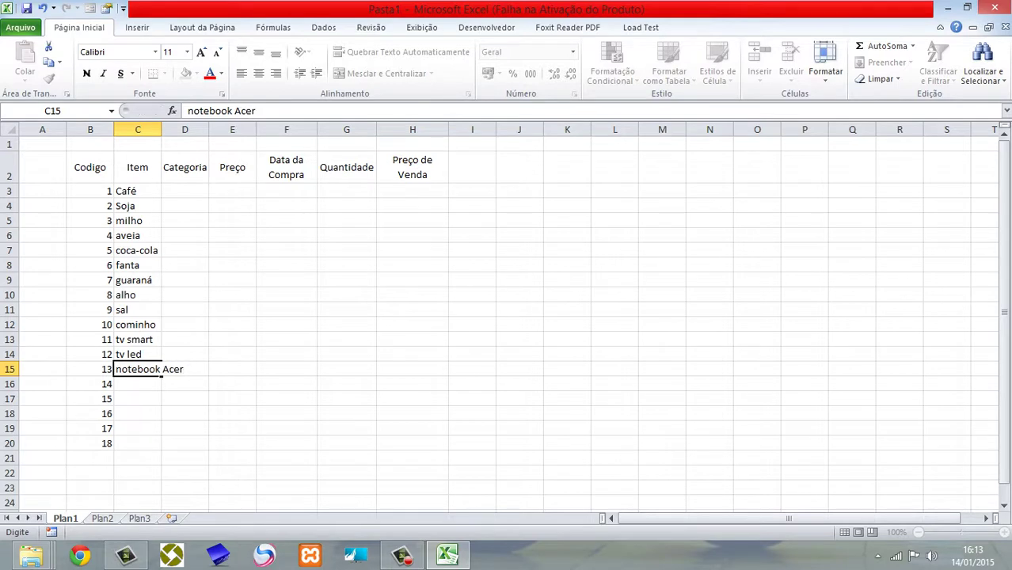
key(Return)
text(note)
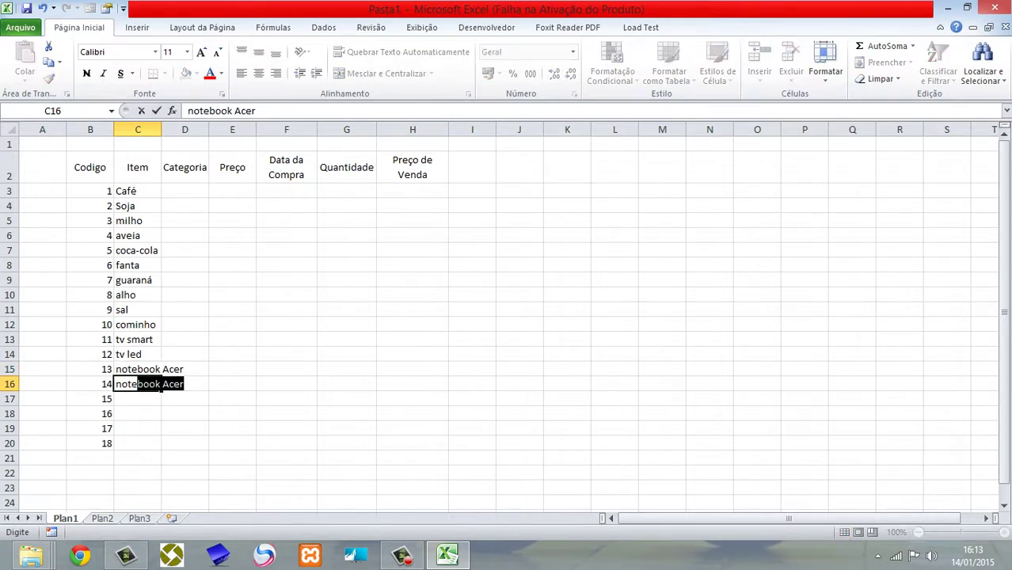
text(book)
text( Samsung)
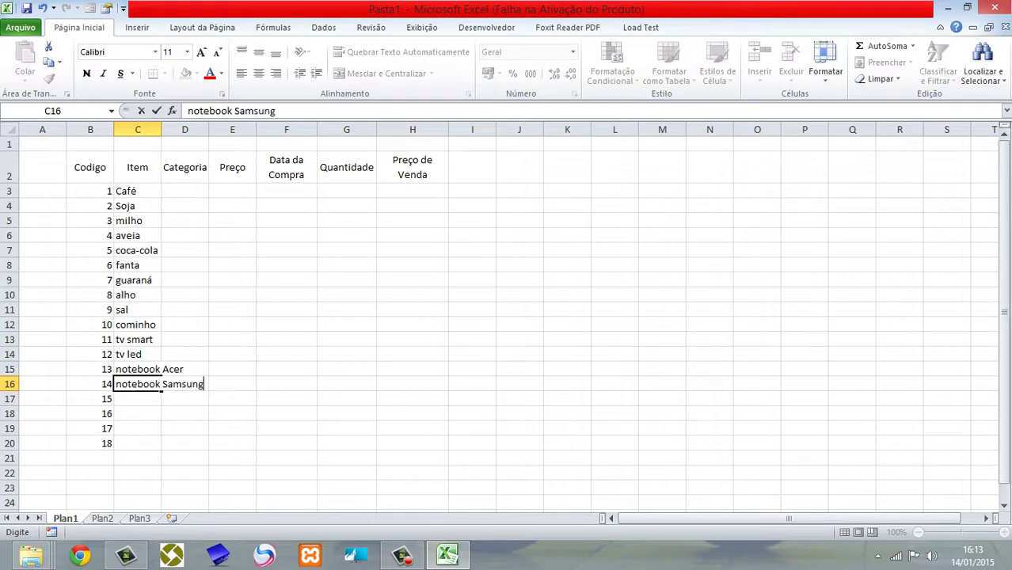
key(Return)
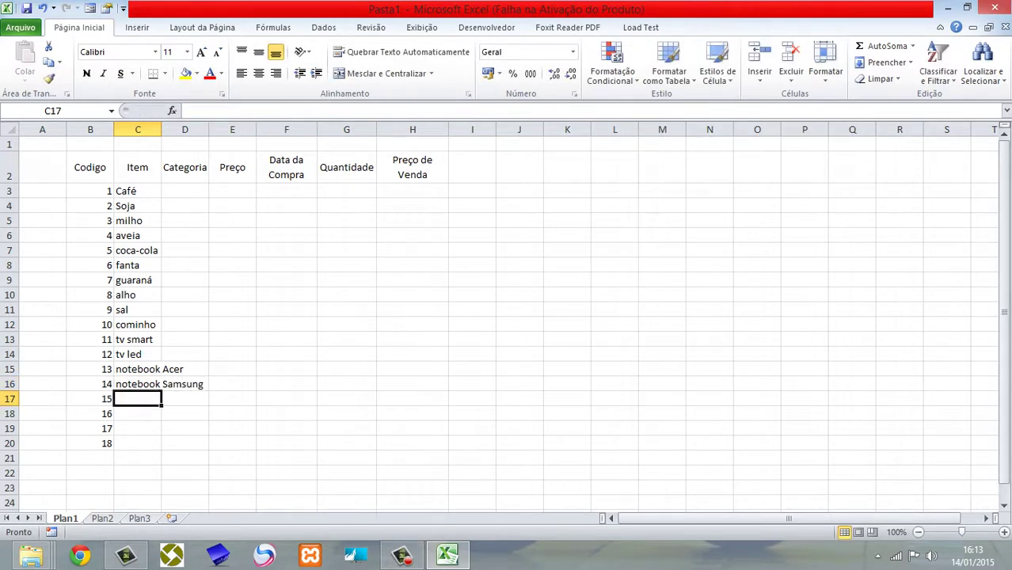
text(mouse)
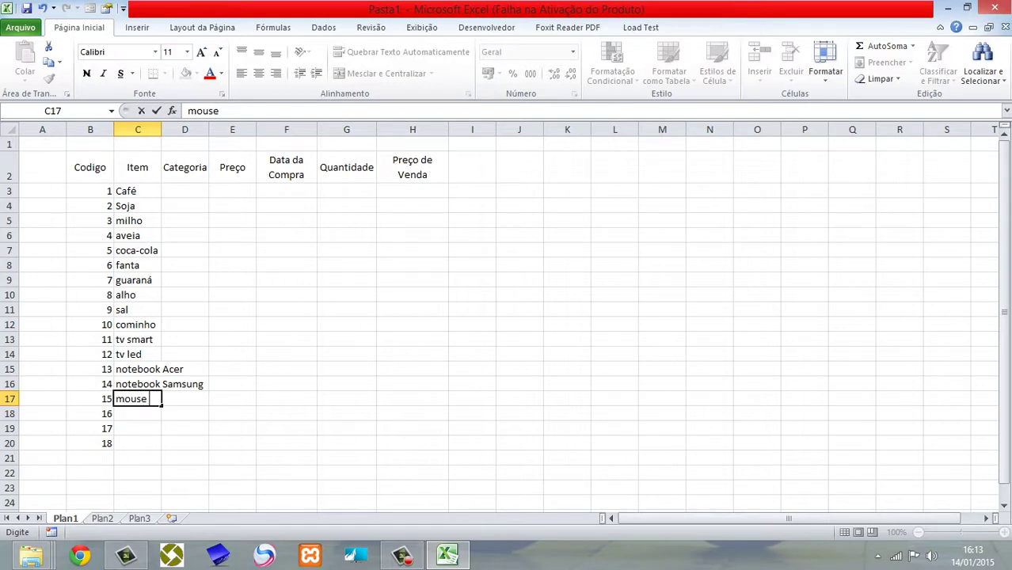
text( L)
key(BackSpace)
key(BackSpace)
key(Return)
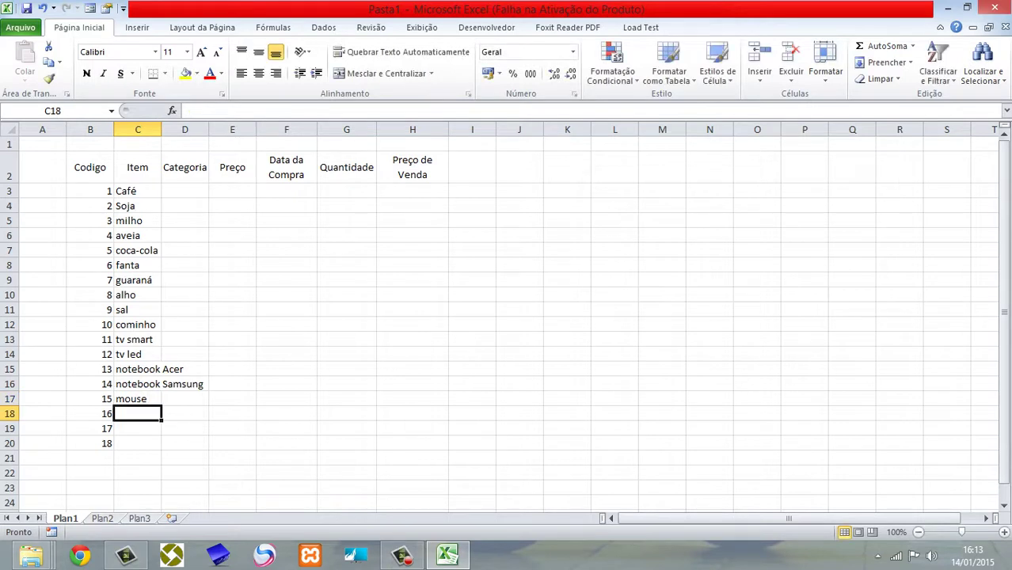
text(teclado)
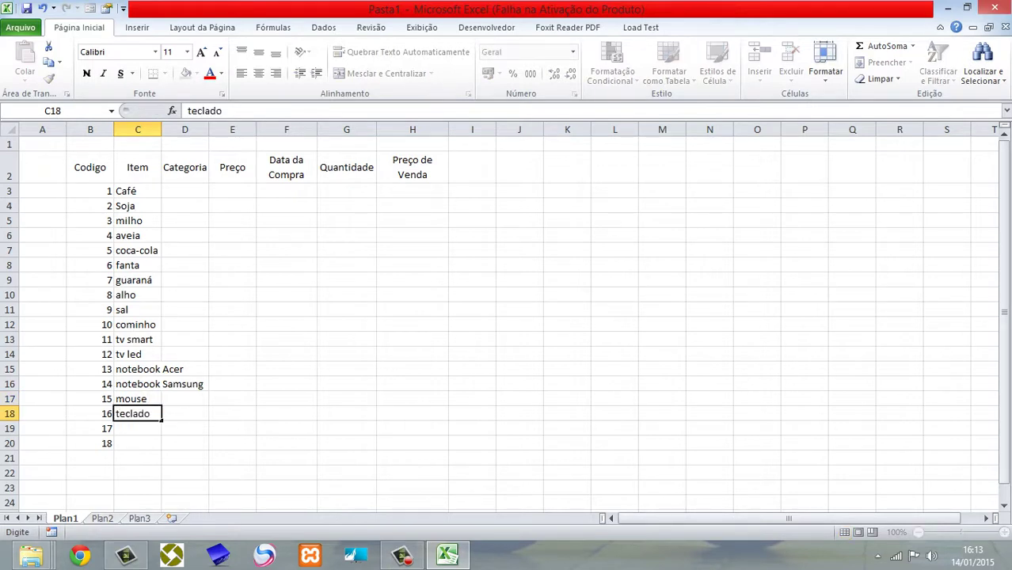
key(Return)
Correct item 17 to caderno and enter lápis as the final item in C20
text(cadern)
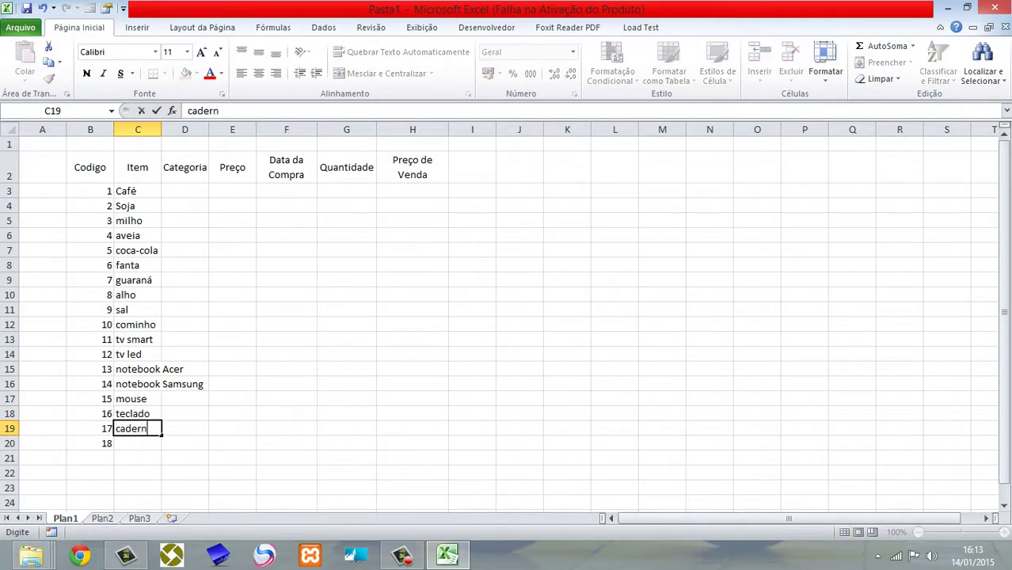
click(346, 265)
text(o)
key(Escape)
key(Down)
key(Down)
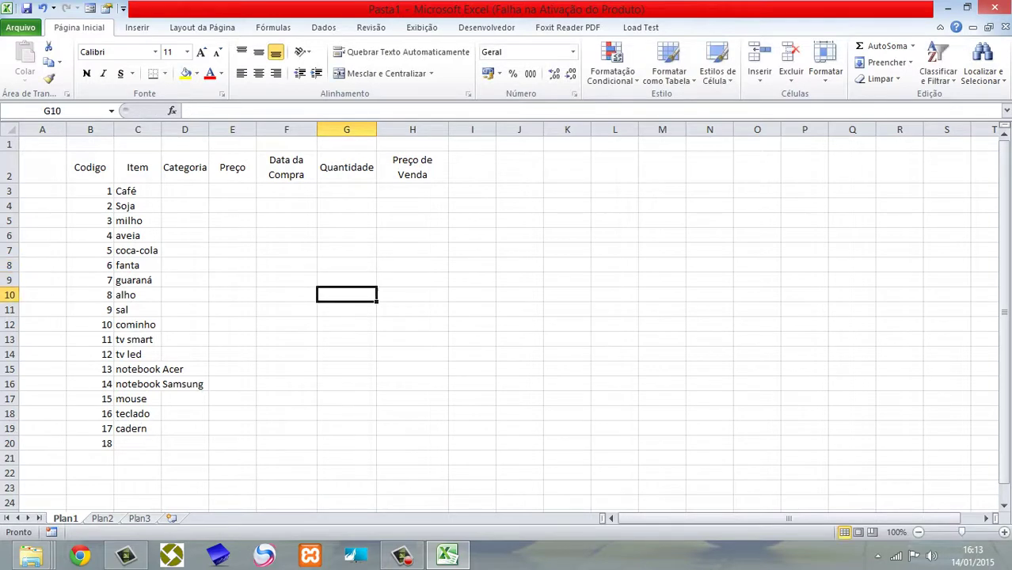
key(Down)
key(Down)
key(Down)
key(Down)
key(Left)
key(Left)
key(Left)
key(Left)
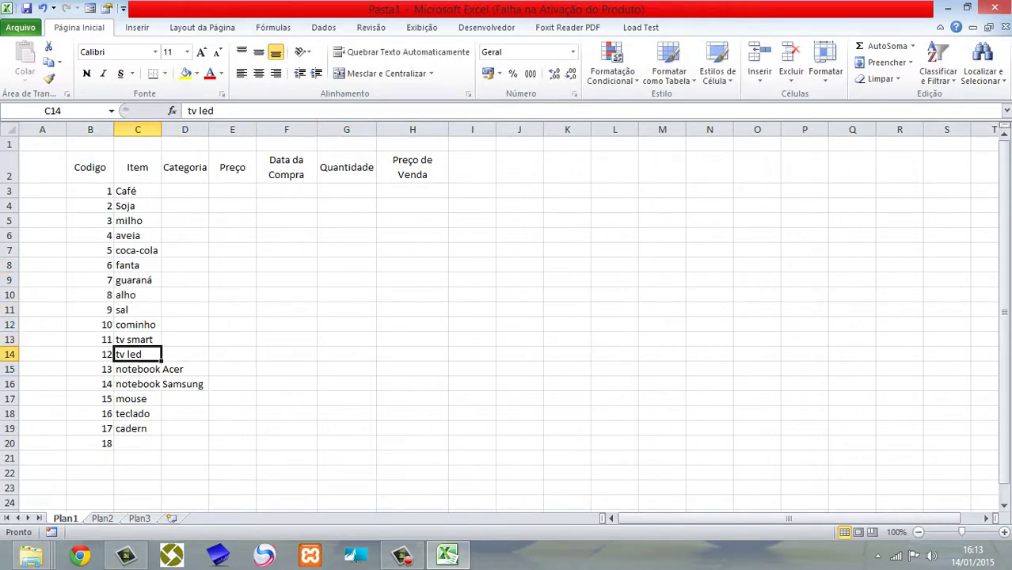
key(Down)
key(Down)
key(Down)
key(Down)
key(Down)
key(Down)
text(c)
key(Up)
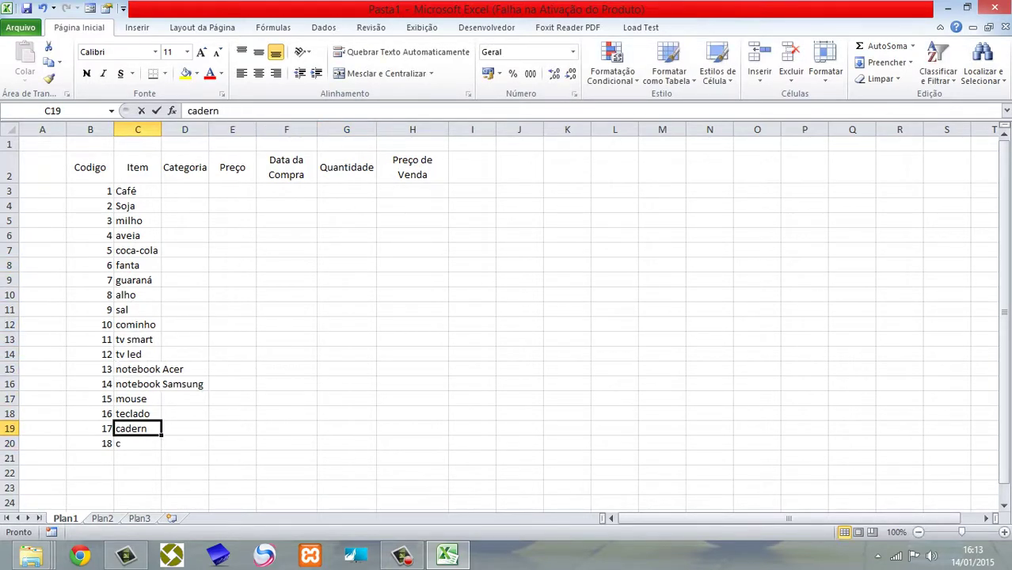
text(cadad)
key(BackSpace)
key(BackSpace)
text(er)
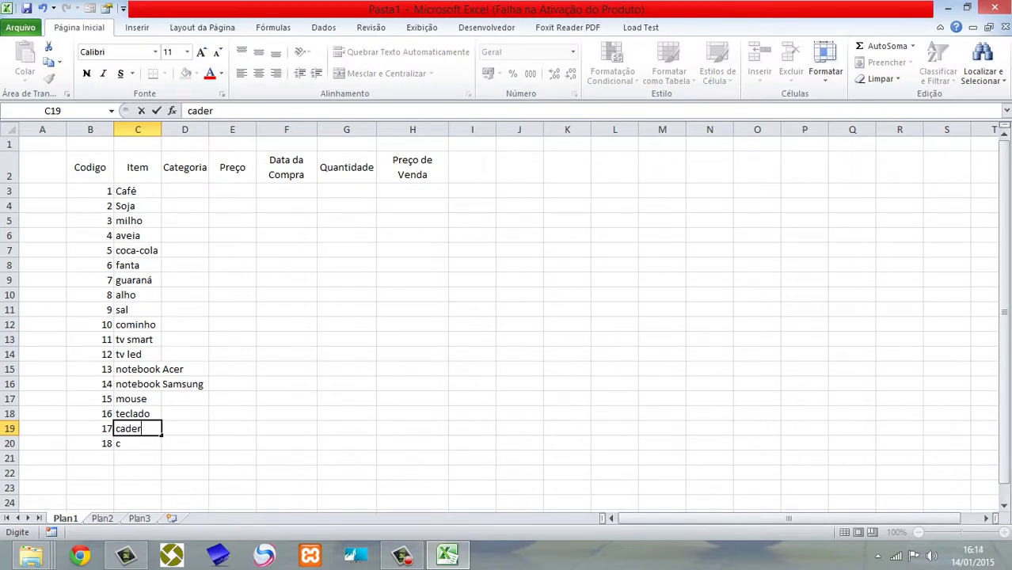
text(no)
key(Return)
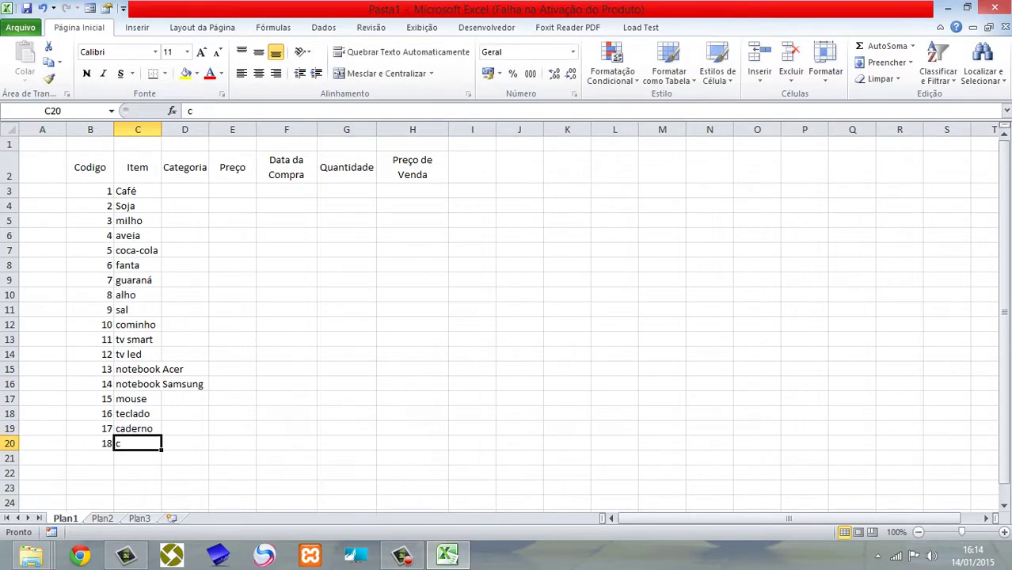
text(lá)
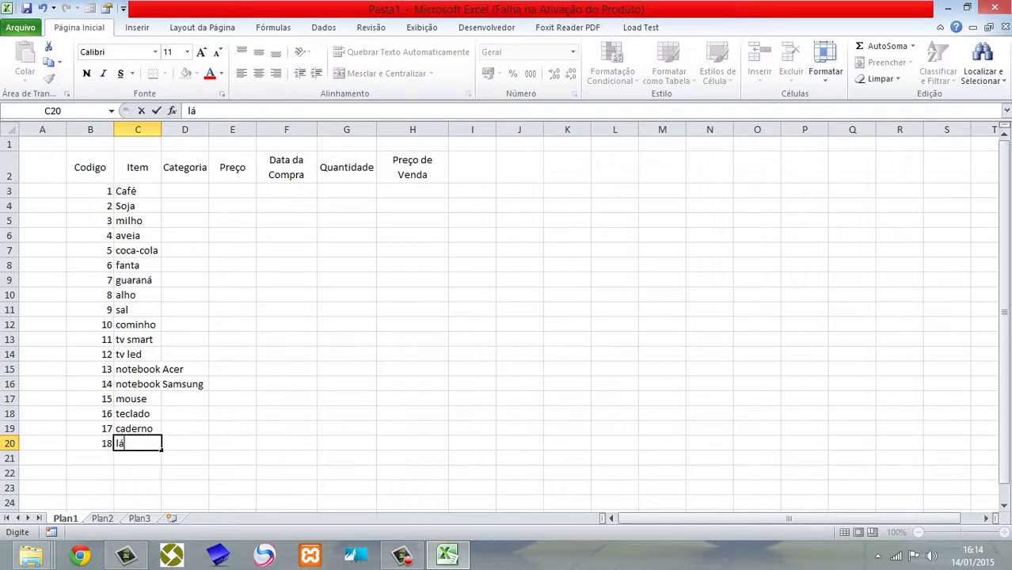
text(pis)
key(Return)
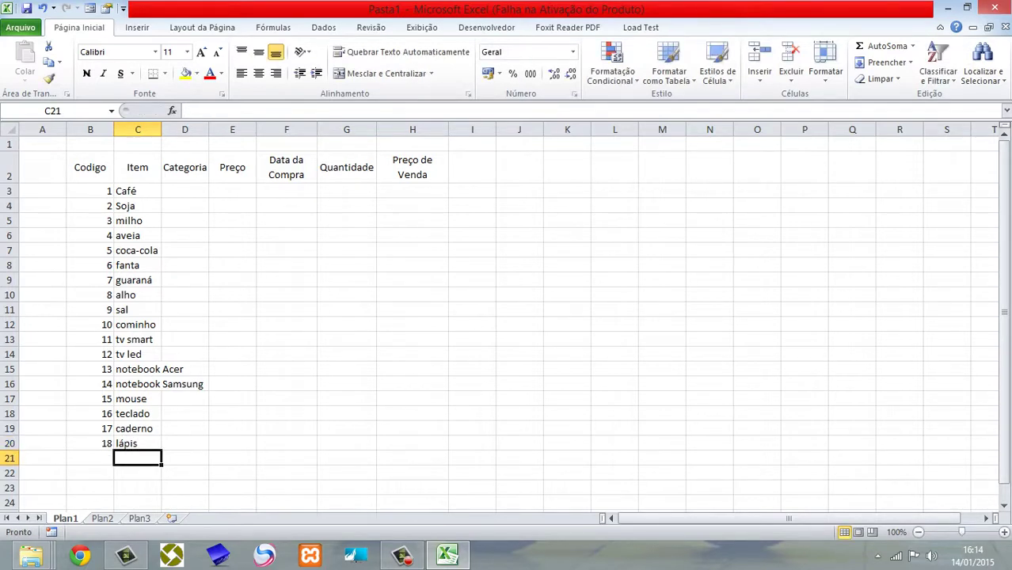
Widen the Item column and enter 'grãos' as Café's category in D3
drag(162, 129, 199, 130)
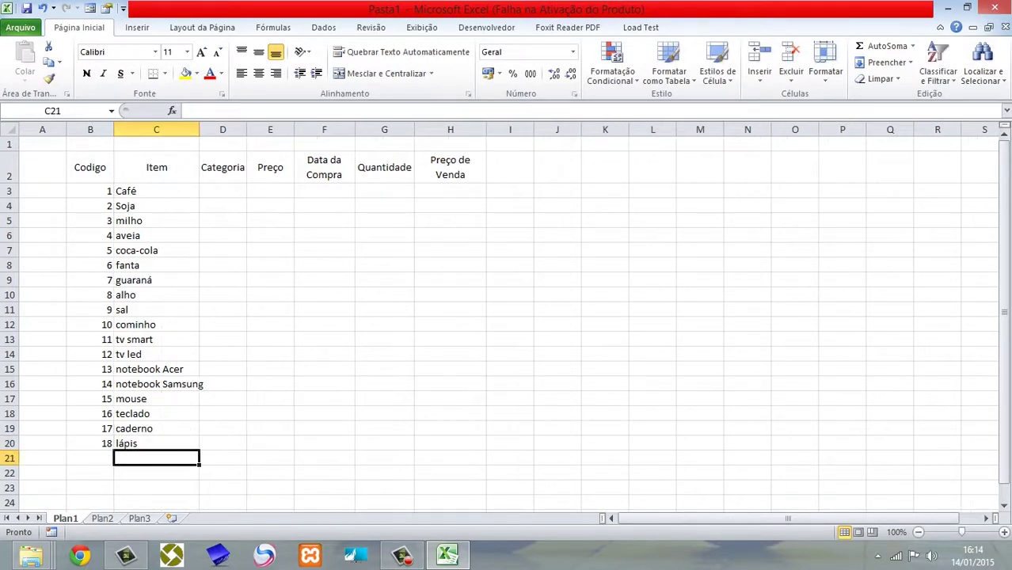
click(223, 191)
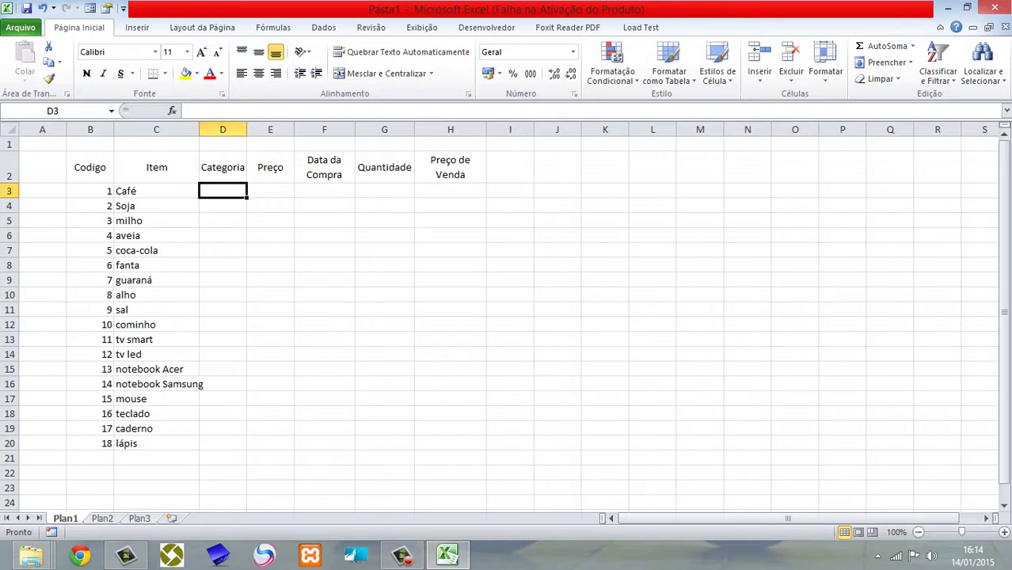
text(grã)
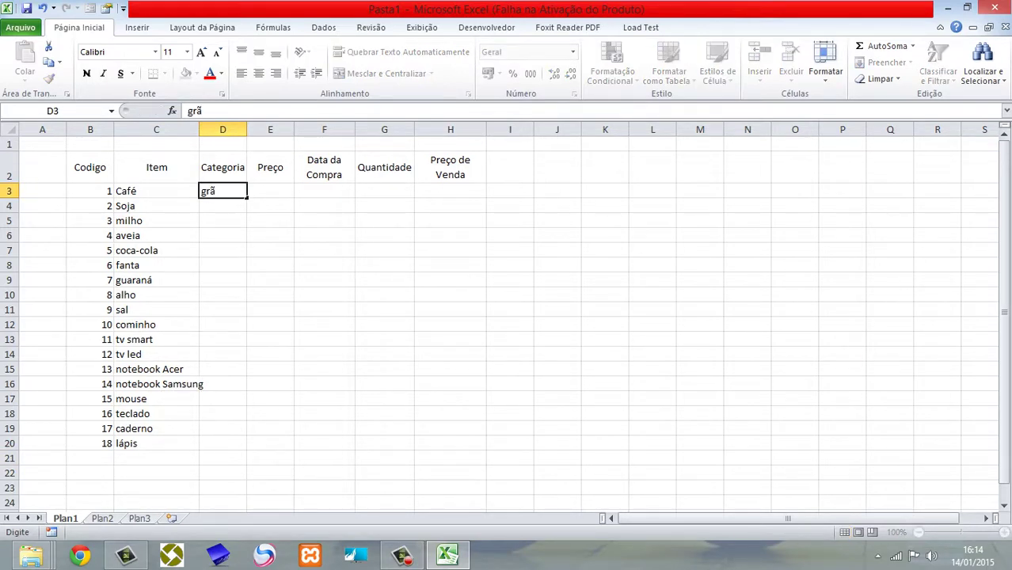
click(270, 235)
text(s)
click(270, 191)
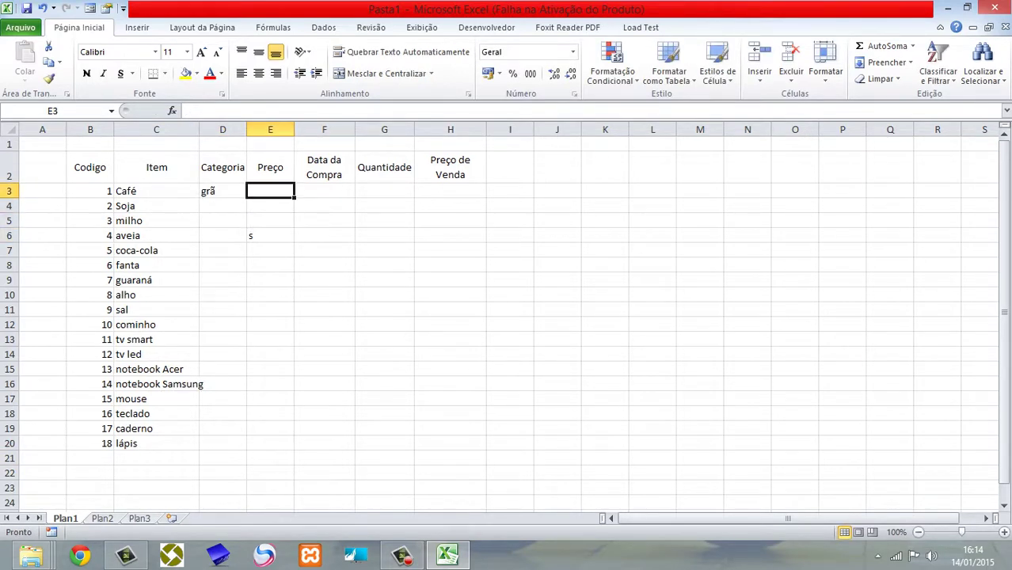
click(223, 190)
text(g)
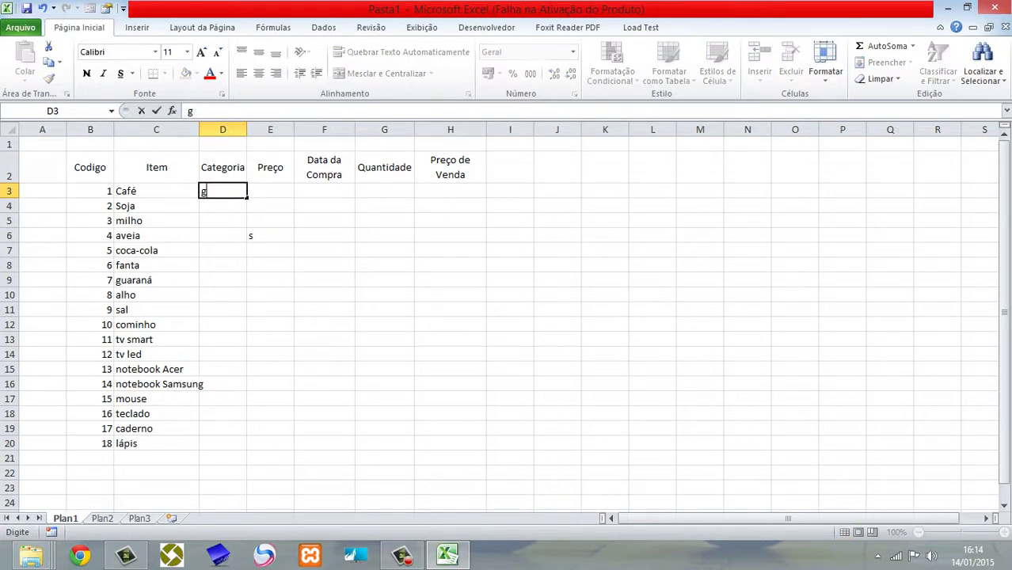
text(rãos)
key(Return)
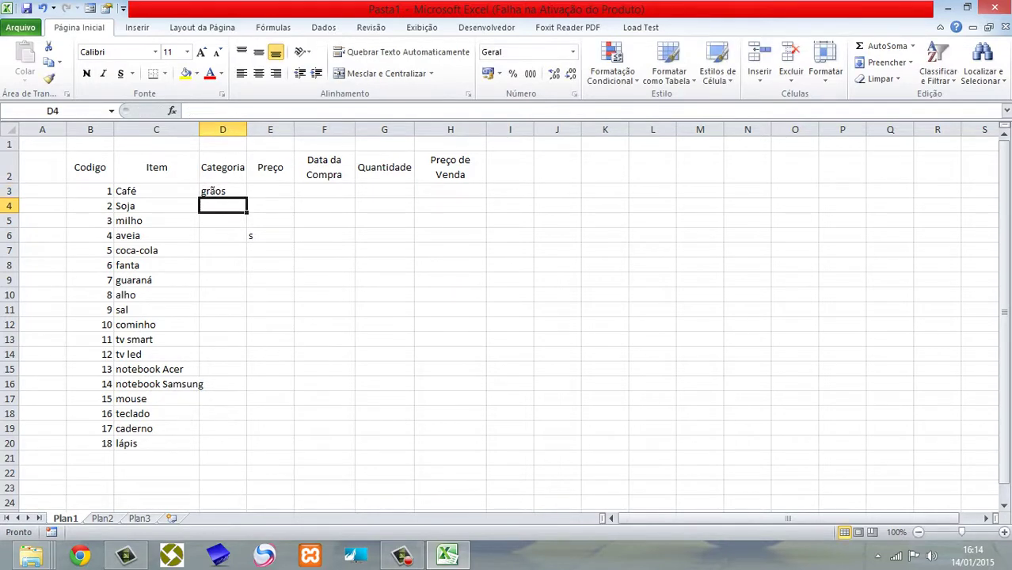
Copy 'grãos' into the Categoria cells for Soja, milho and aveia
click(222, 191)
key(ctrl+c)
click(223, 206)
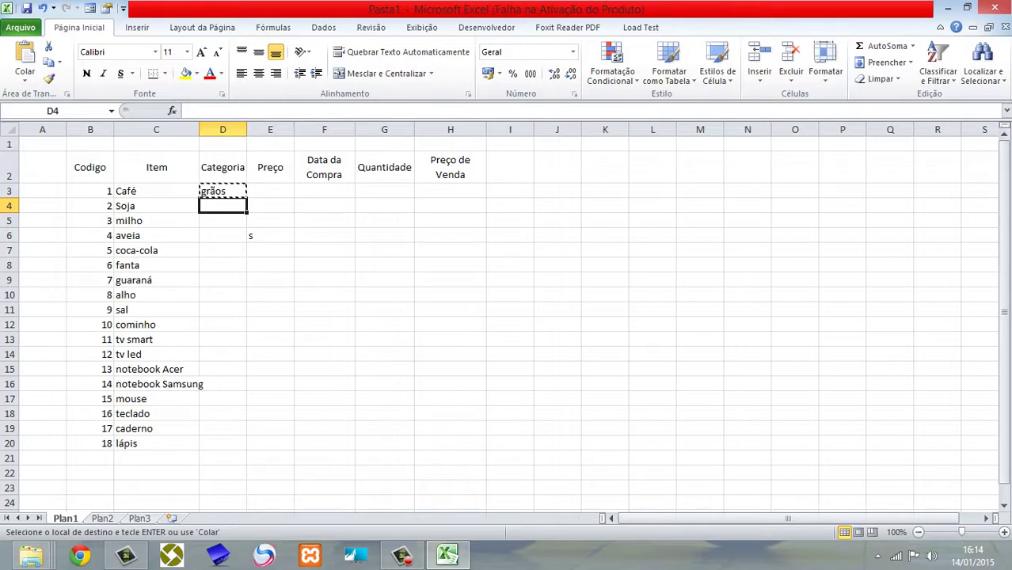
drag(222, 206, 223, 236)
key(Return)
Set the category 'bebidas' for coca-cola, fanta and guaraná
click(223, 250)
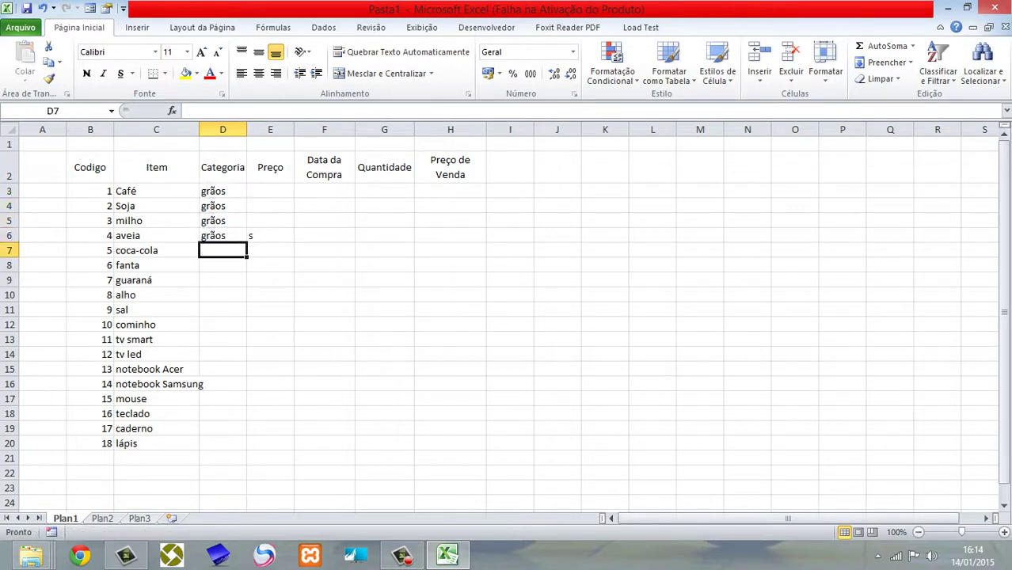
text(beb)
key(BackSpace)
key(BackSpace)
key(BackSpace)
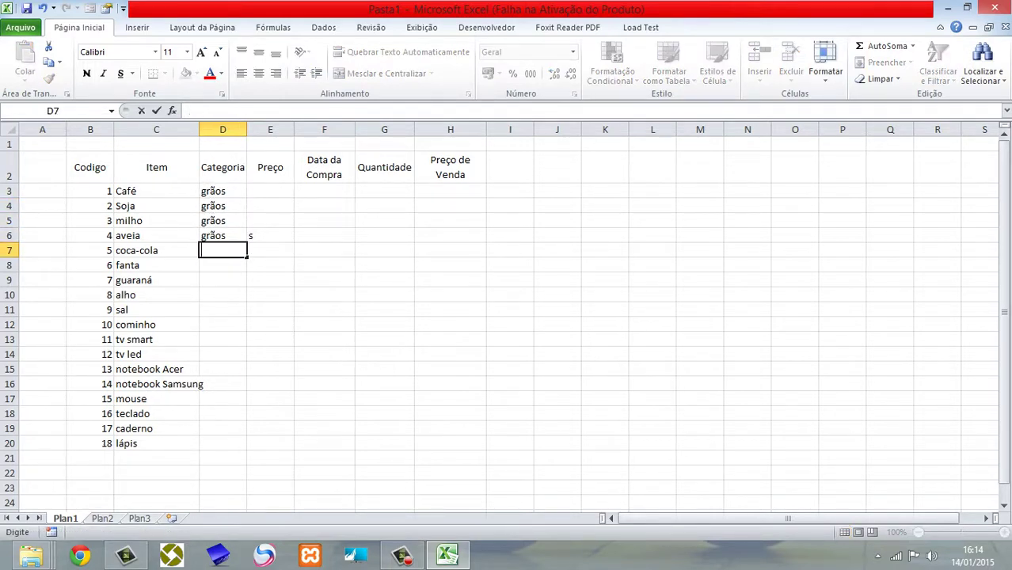
text(bebidas)
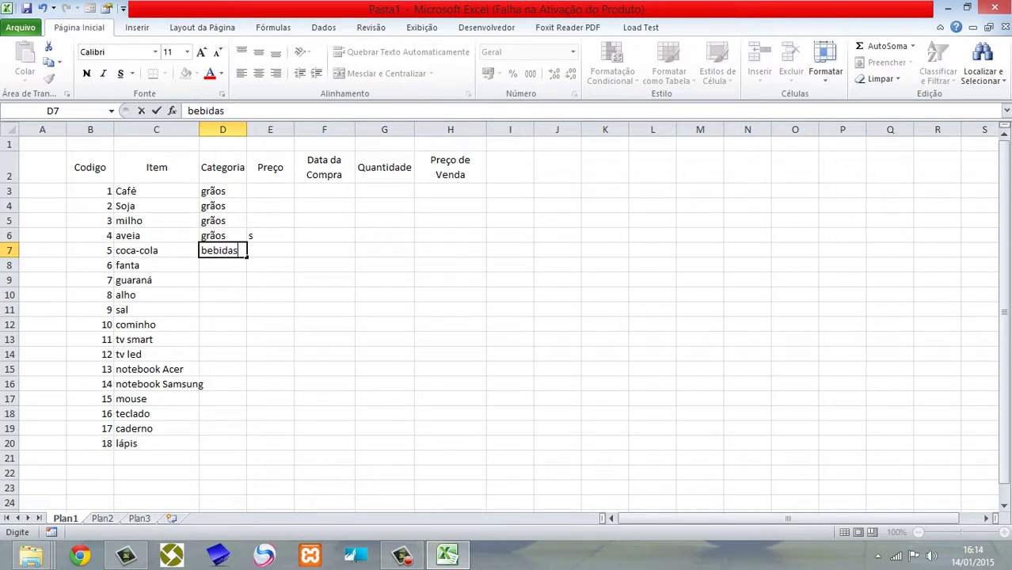
key(ctrl+Return)
key(ctrl+c)
mouse_move(223, 265)
mouse_down()
mouse_move(222, 309)
mouse_move(223, 265)
mouse_up()
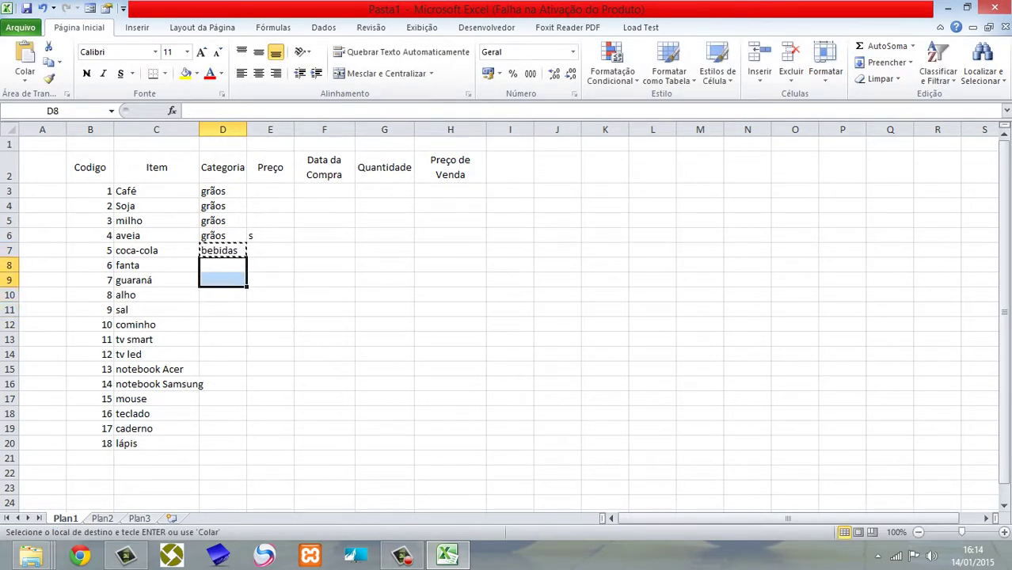
key(ctrl+v)
key(Down)
key(Return)
Set the category 'condimento' for alho, sal and cominho
key(Down)
text(condi)
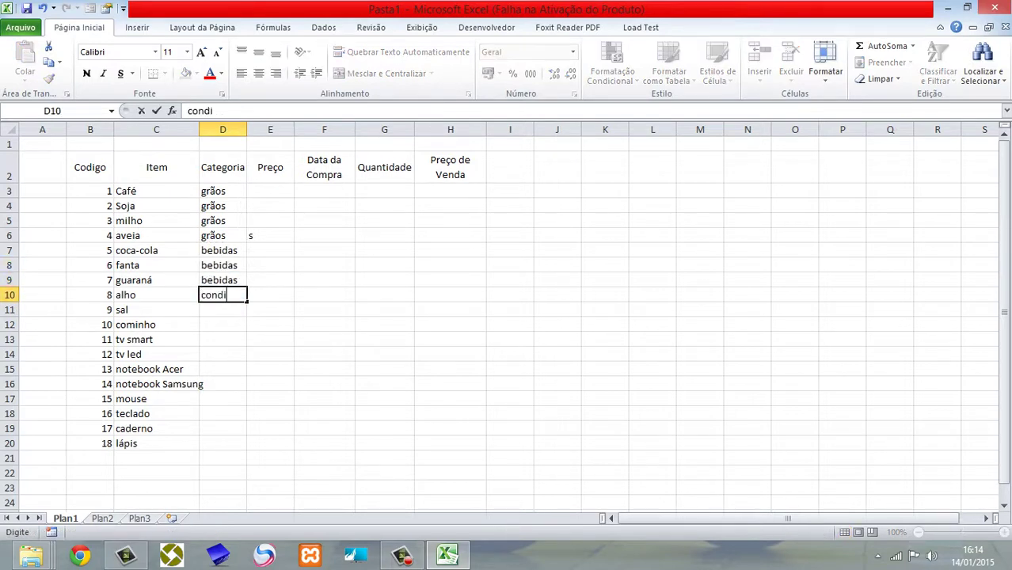
text(mento)
key(Return)
click(222, 294)
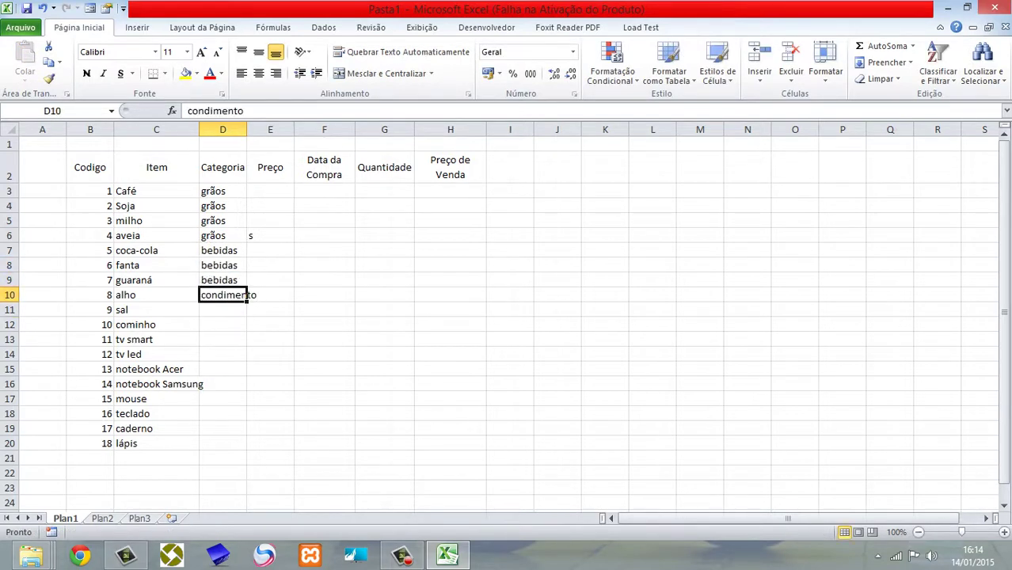
key(ctrl+c)
drag(223, 310, 222, 325)
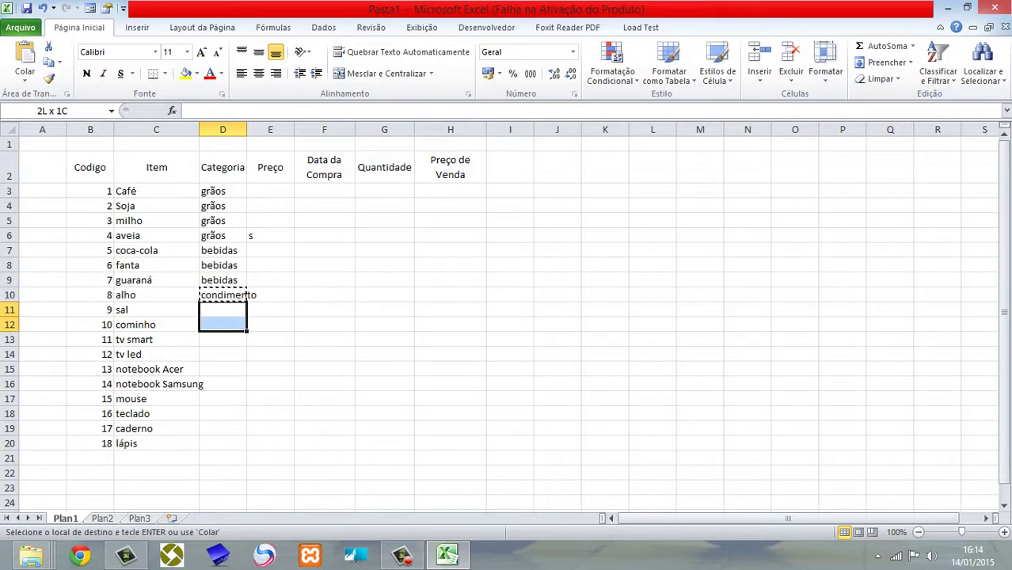
key(Return)
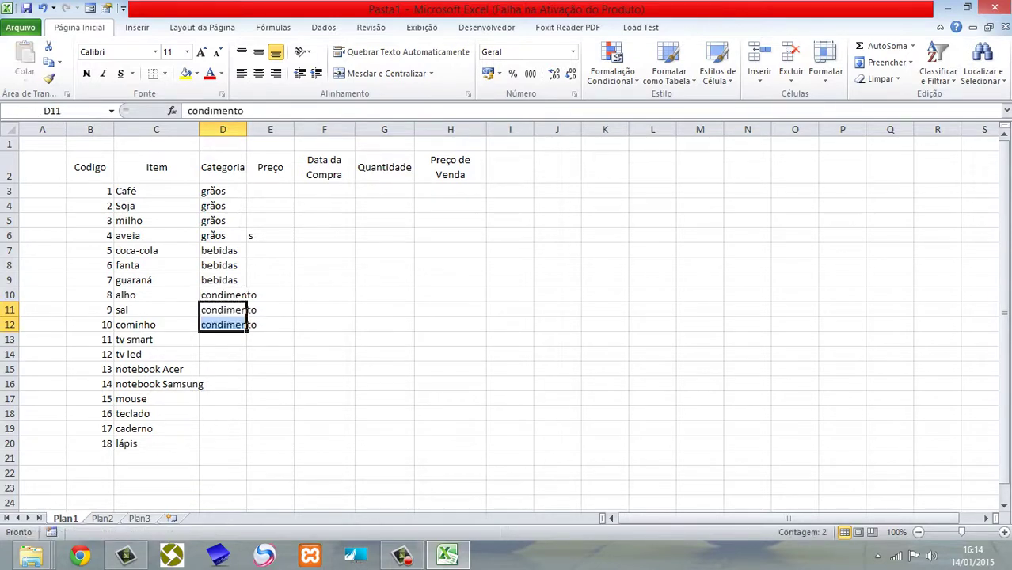
Set the category 'Eletrônicos' for tv smart and tv led
click(222, 354)
key(Up)
text(Eletr)
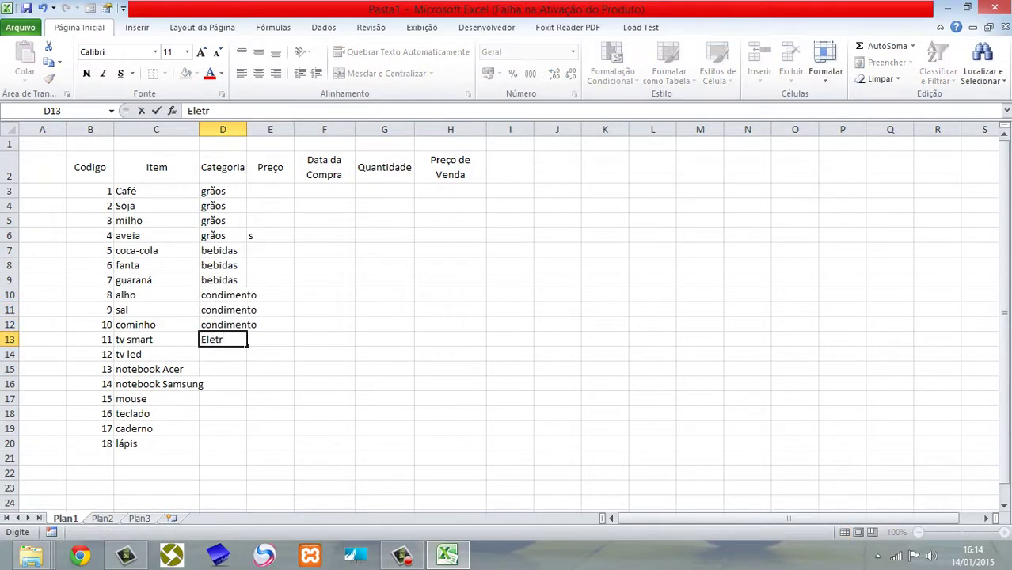
text(ônicos)
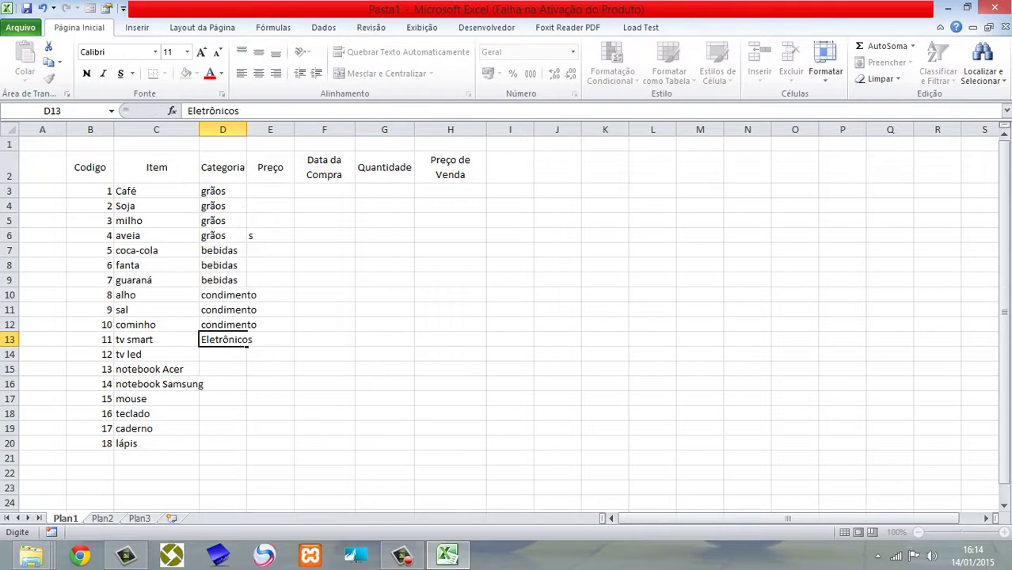
key(Return)
key(Up)
key(shift+Down)
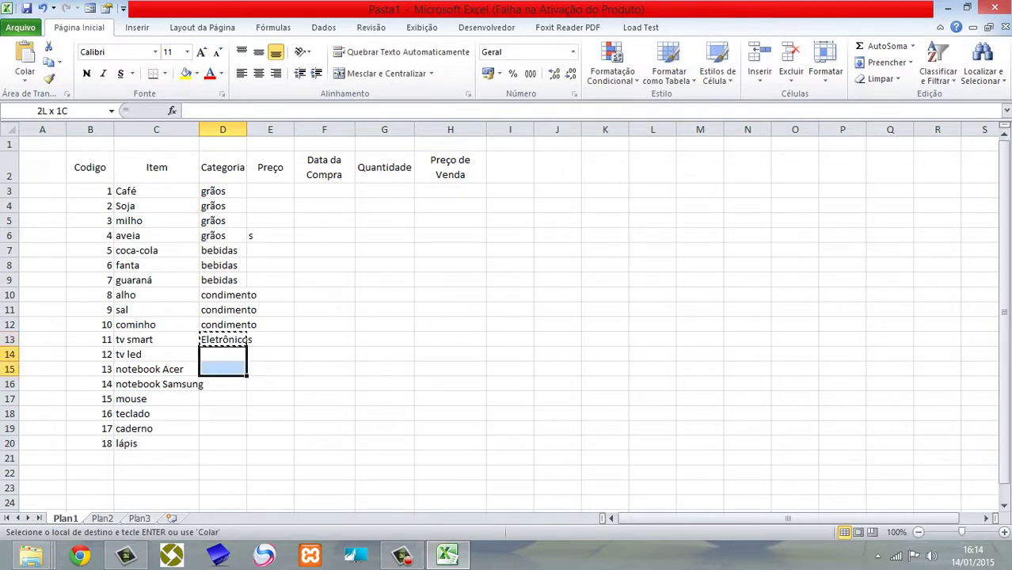
key(Down)
key(ctrl+v)
key(Return)
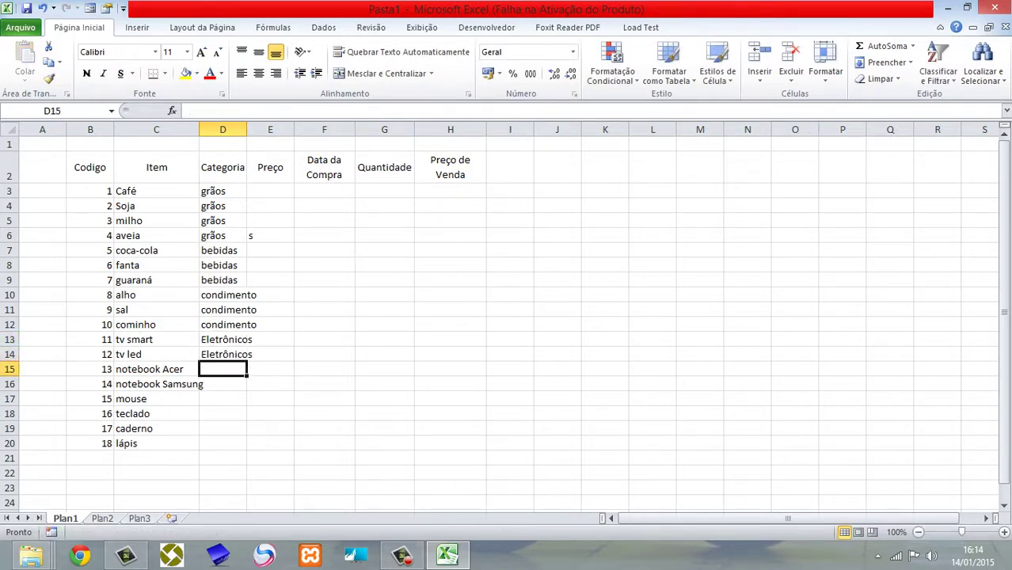
Set 'Informática' for notebook Acer, notebook Samsung, mouse and teclado
text(Inform)
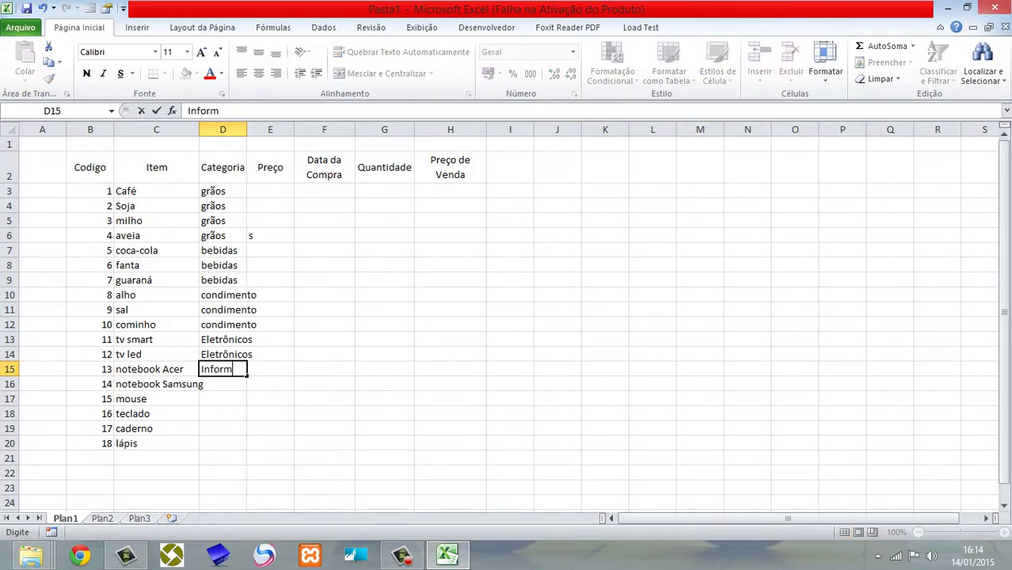
text(ática)
key(Return)
key(Up)
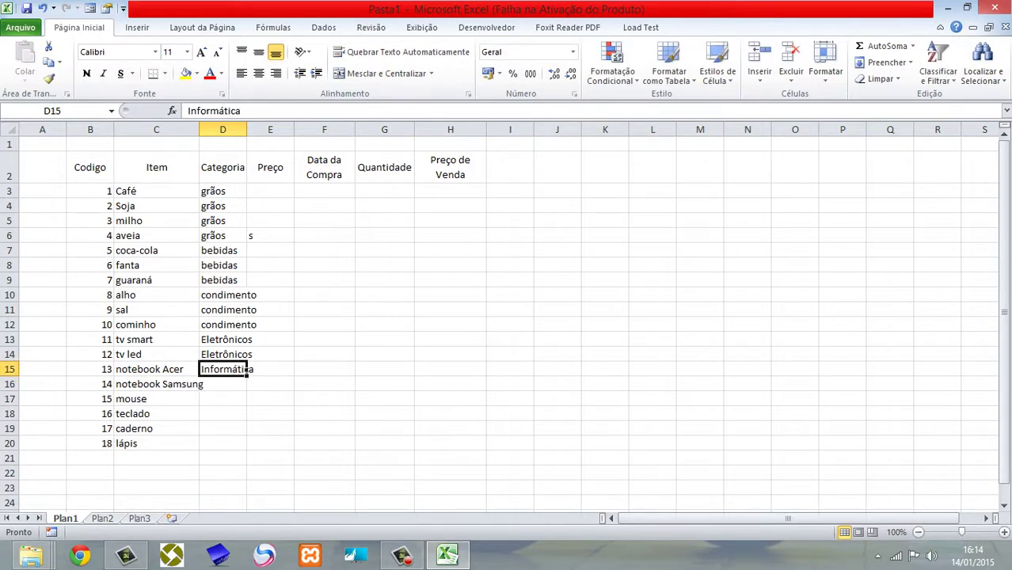
key(ctrl+c)
key(Down)
key(shift+Down)
key(shift+Down)
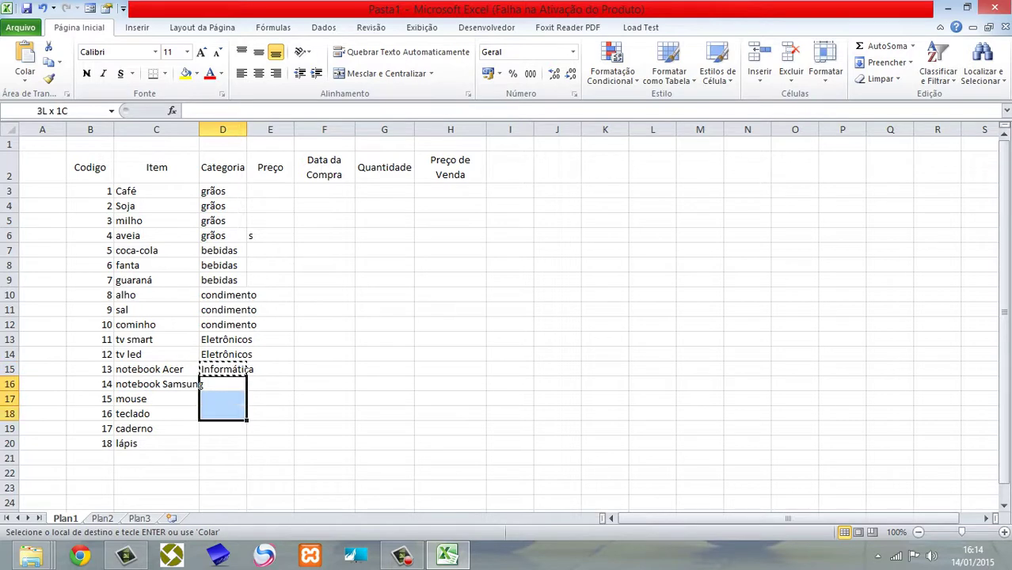
key(ctrl+v)
key(Return)
Set the category 'escritório' for caderno and lápis
text(esc)
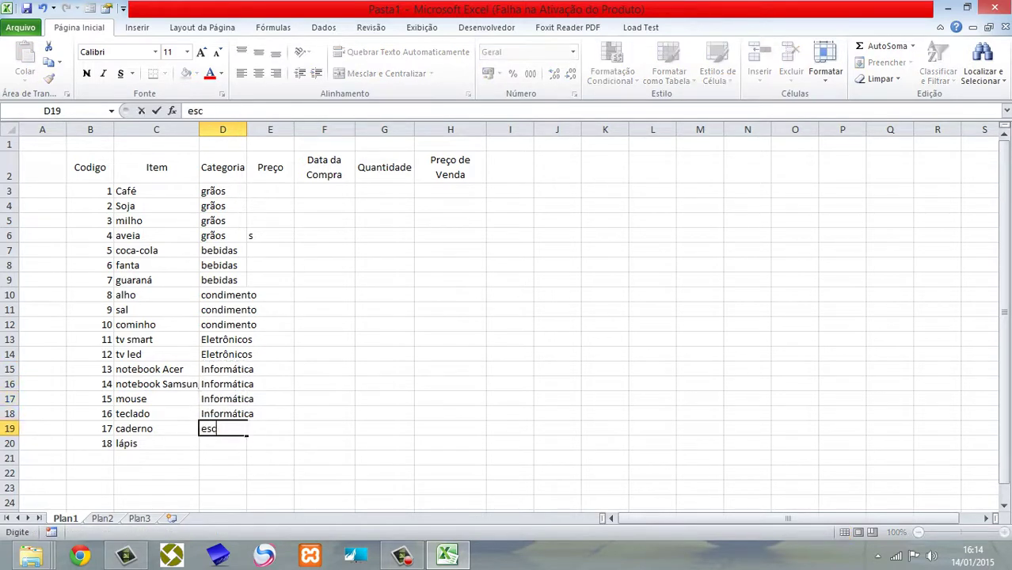
text(ritório)
key(Return)
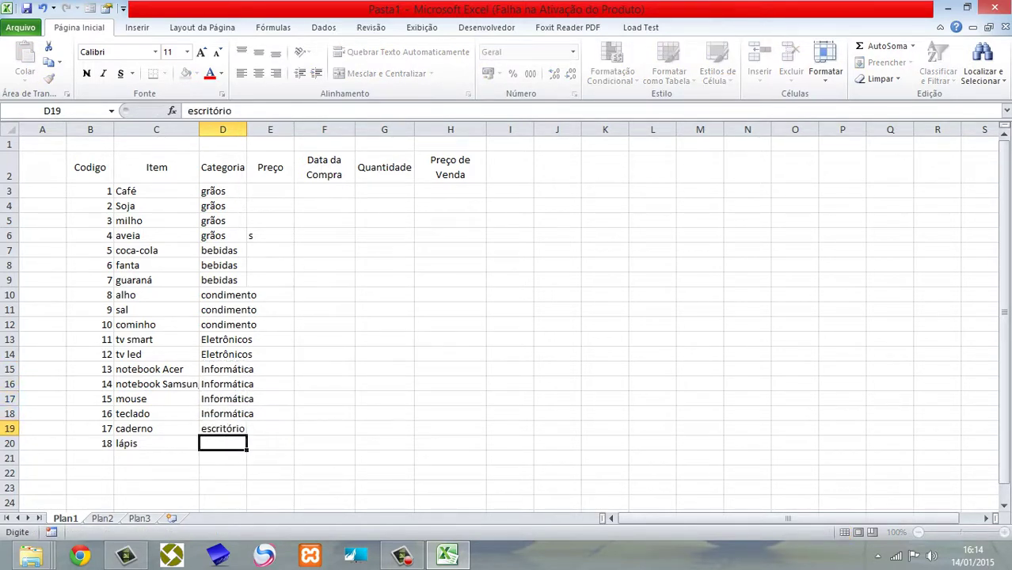
key(Up)
key(ctrl+c)
key(Down)
key(Return)
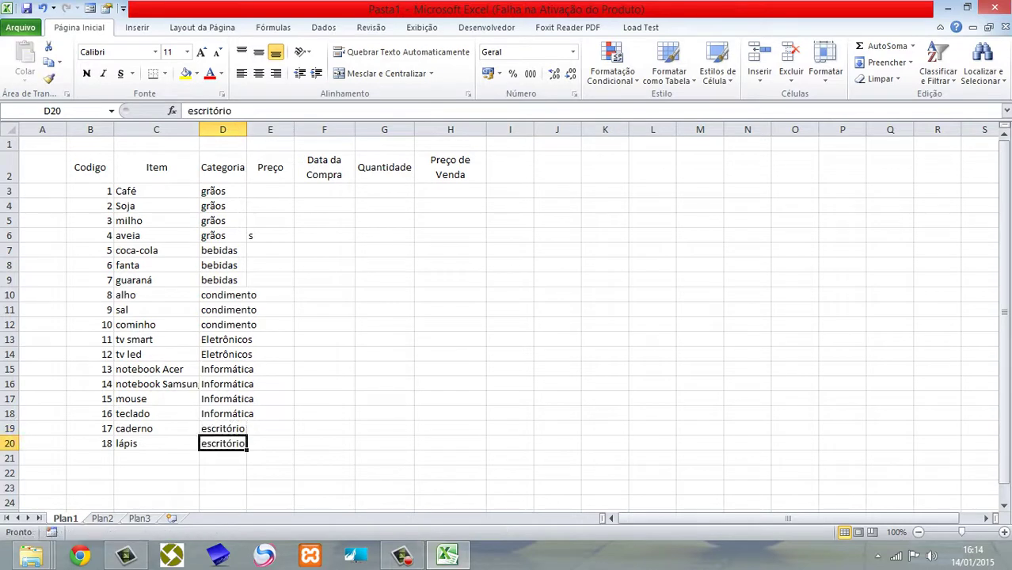
Widen the Categoria column and delete the stray 's' from E6
drag(246, 129, 276, 129)
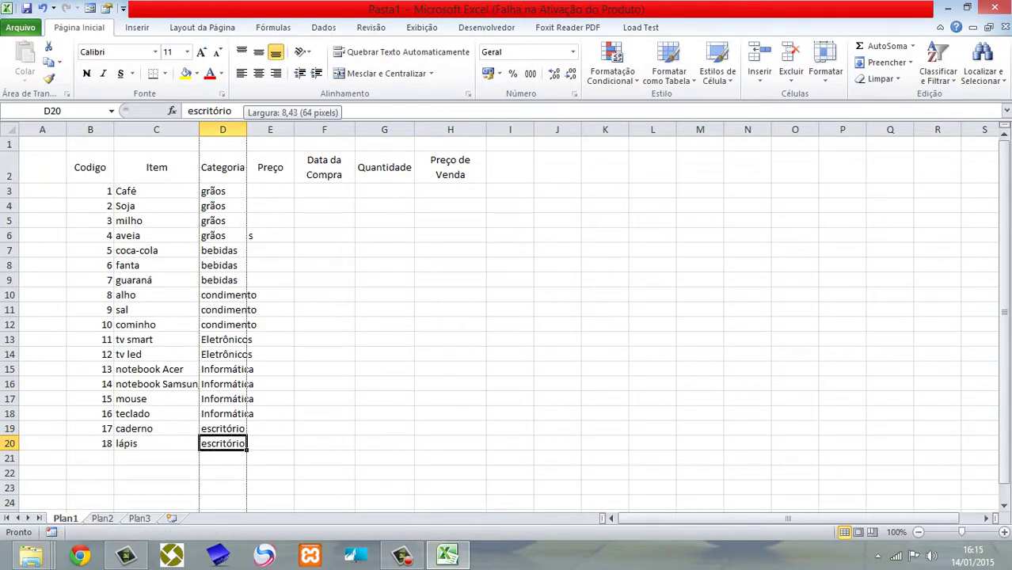
click(300, 236)
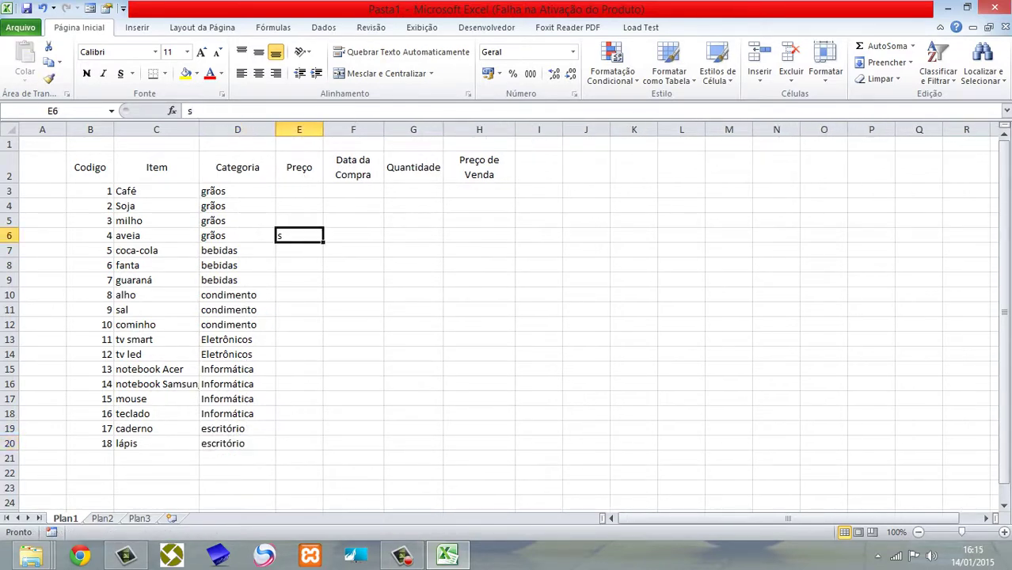
key(Delete)
click(299, 191)
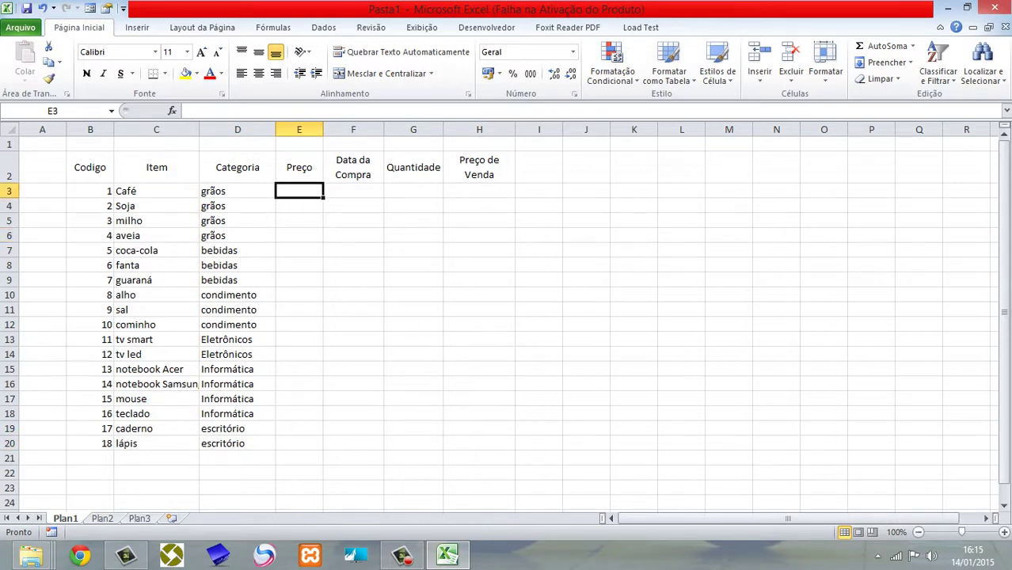
Widen the Preço column and enter prices 6, 8, 2, 2, 7, 6, 5, 2, 3, 1 for Café through cominho
drag(323, 129, 330, 129)
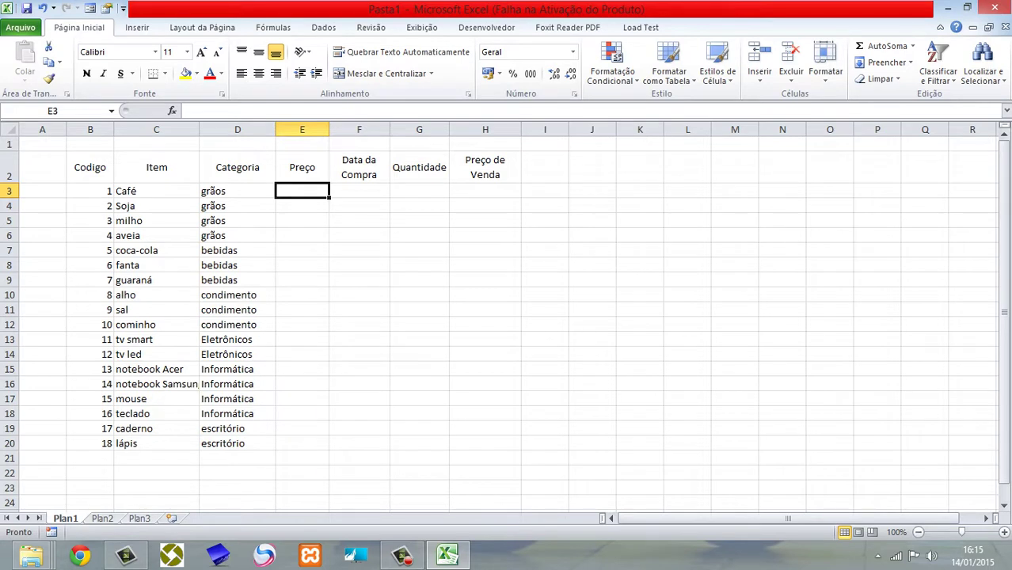
text(12)
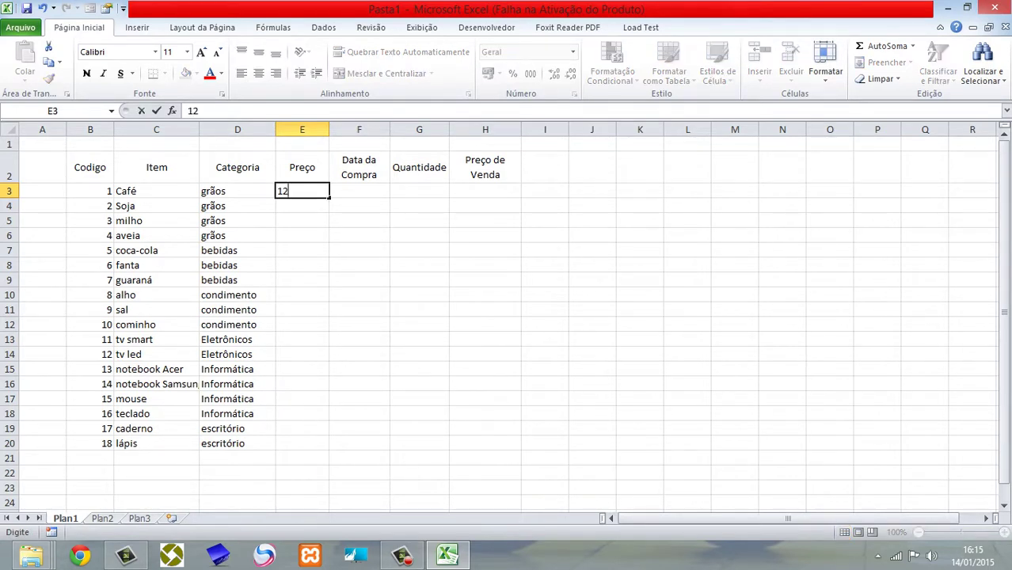
key(BackSpace)
key(BackSpace)
text(6)
key(Return)
text(8)
key(Return)
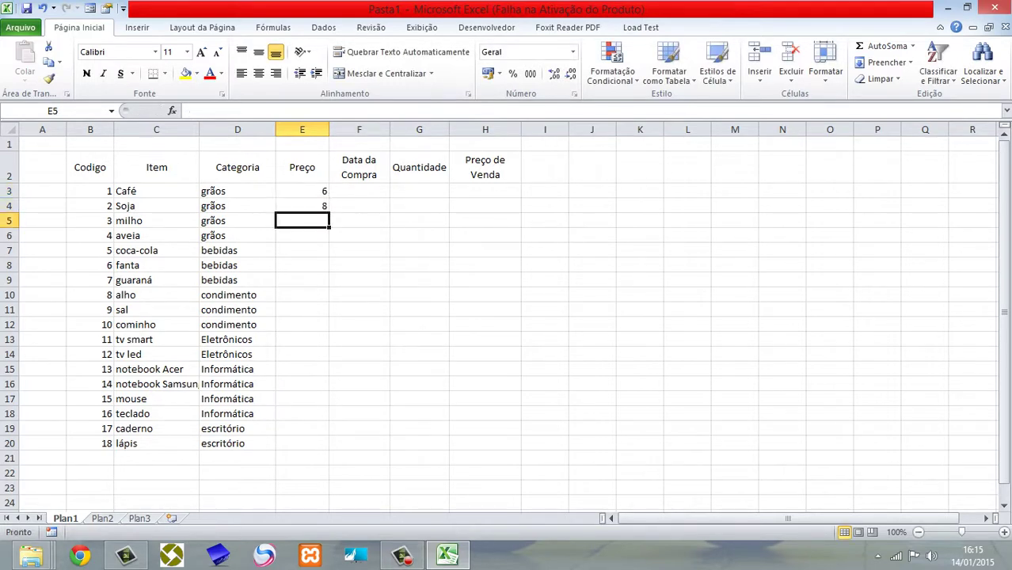
text(2)
key(Return)
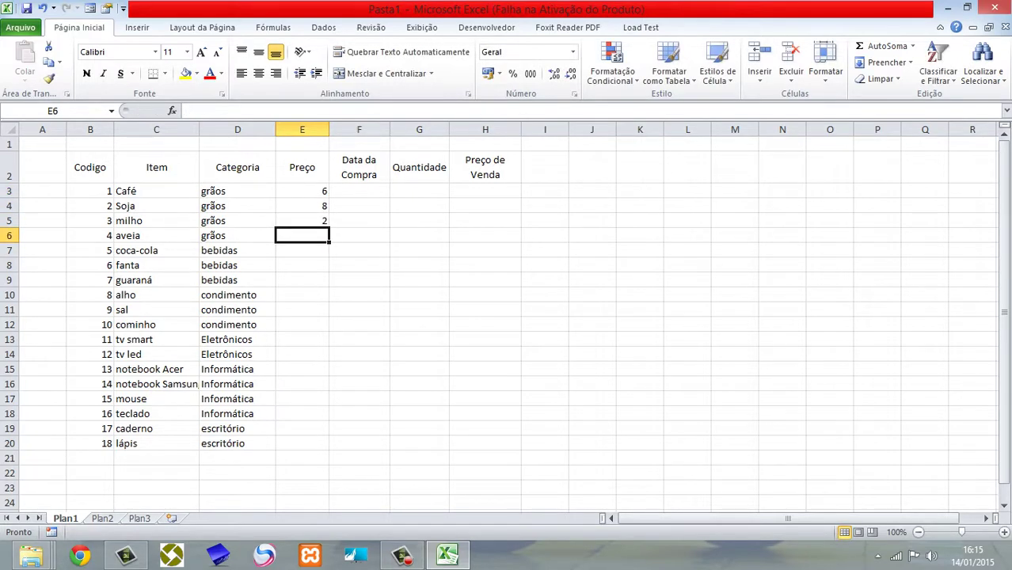
text(2)
key(Return)
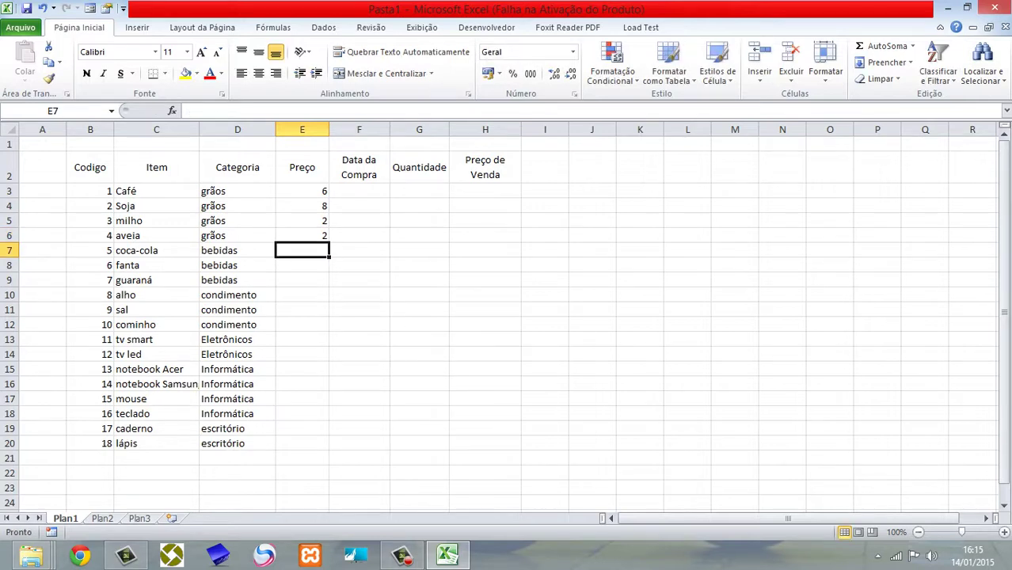
text(7)
key(Return)
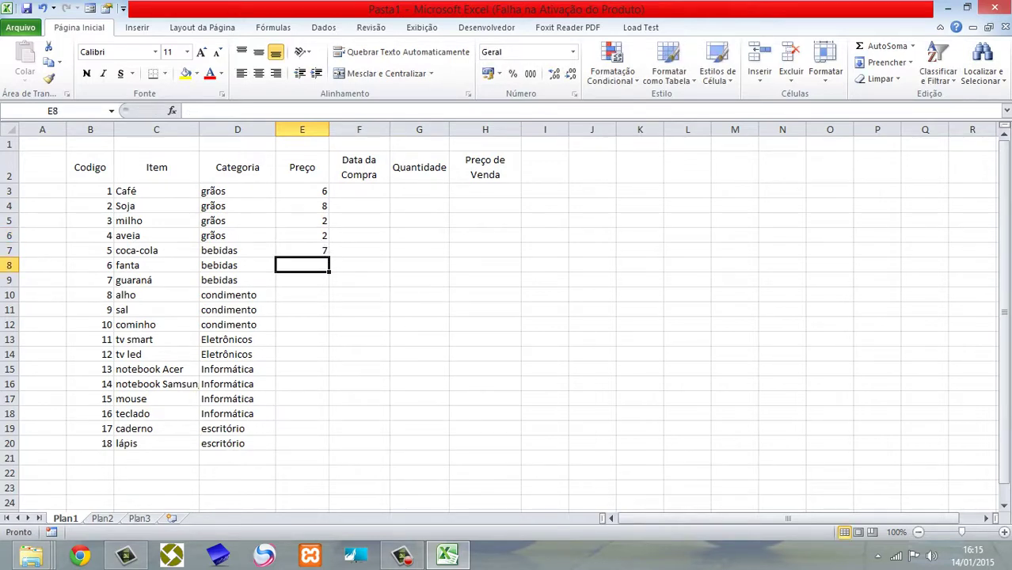
text(6)
key(Return)
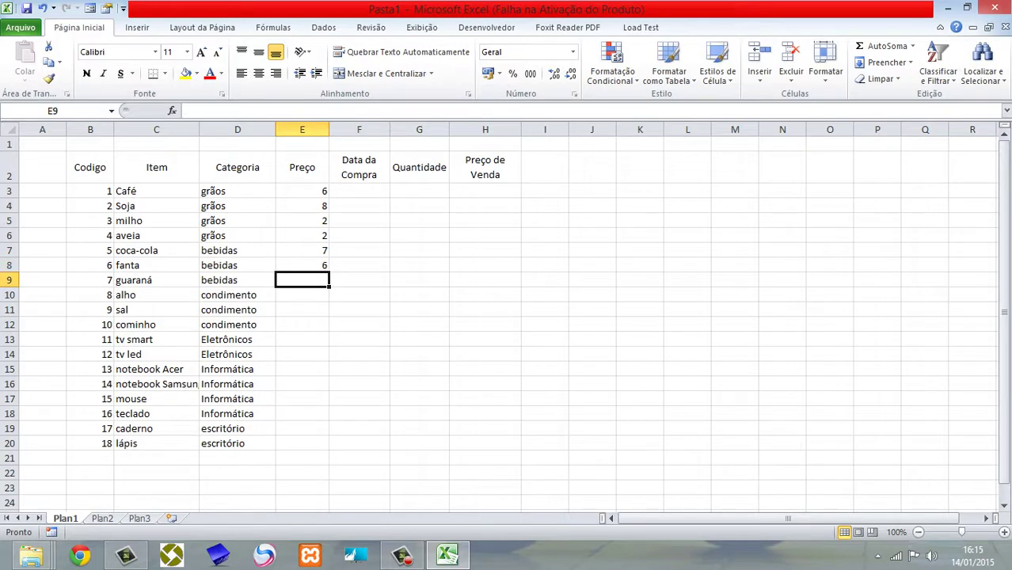
text(5)
key(Return)
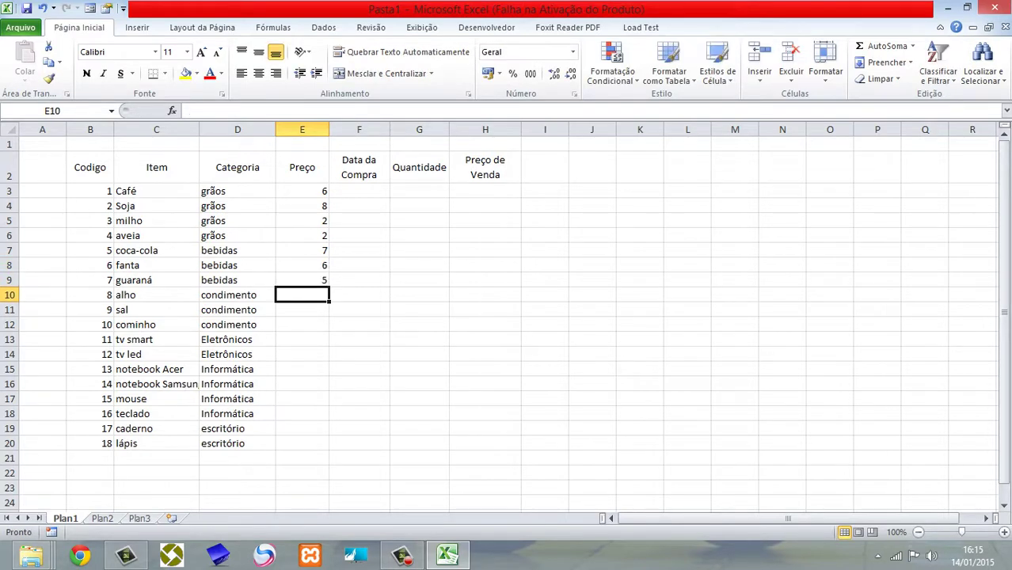
text(2)
key(Return)
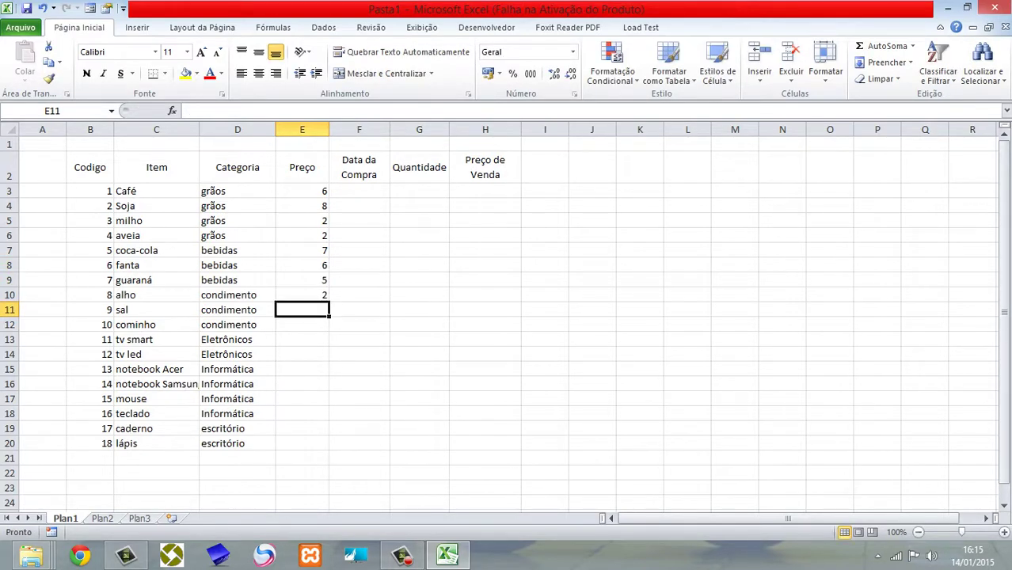
text(33)
key(BackSpace)
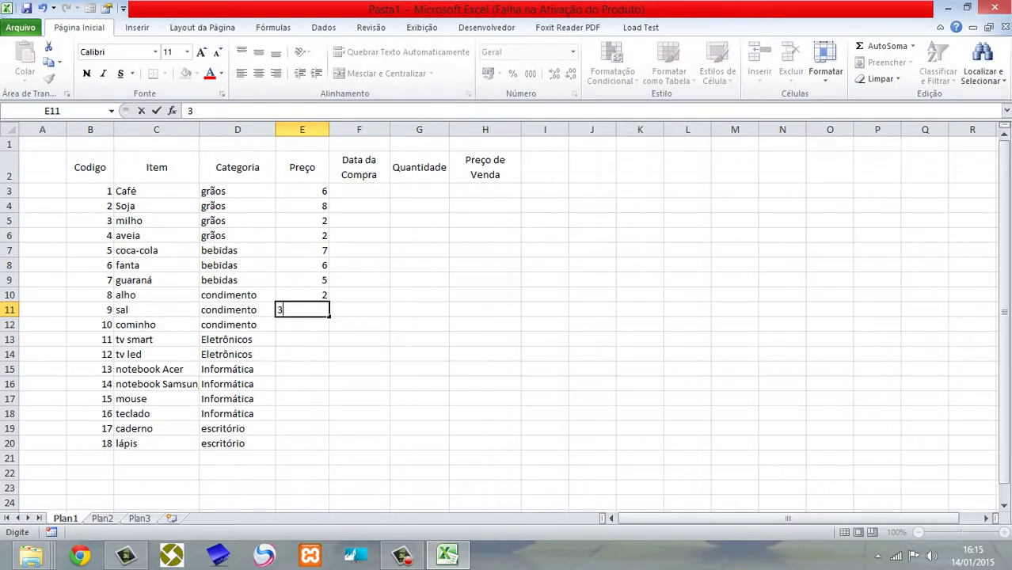
key(Return)
text(1)
key(Return)
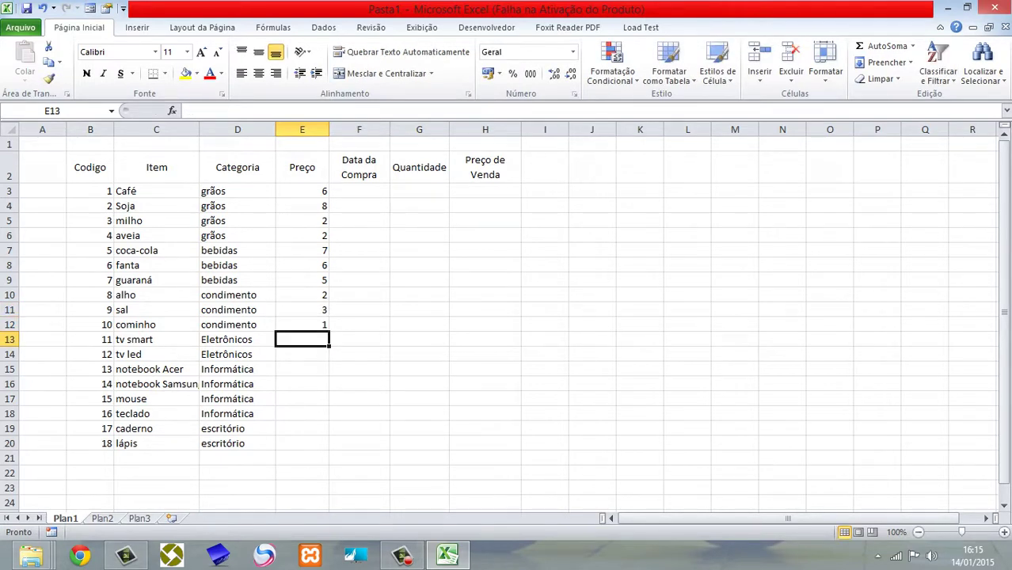
Enter prices 1600, 1700, 2000, 2500, 45, 50, 10 and 2 for tv smart through lápis
text(10)
key(BackSpace)
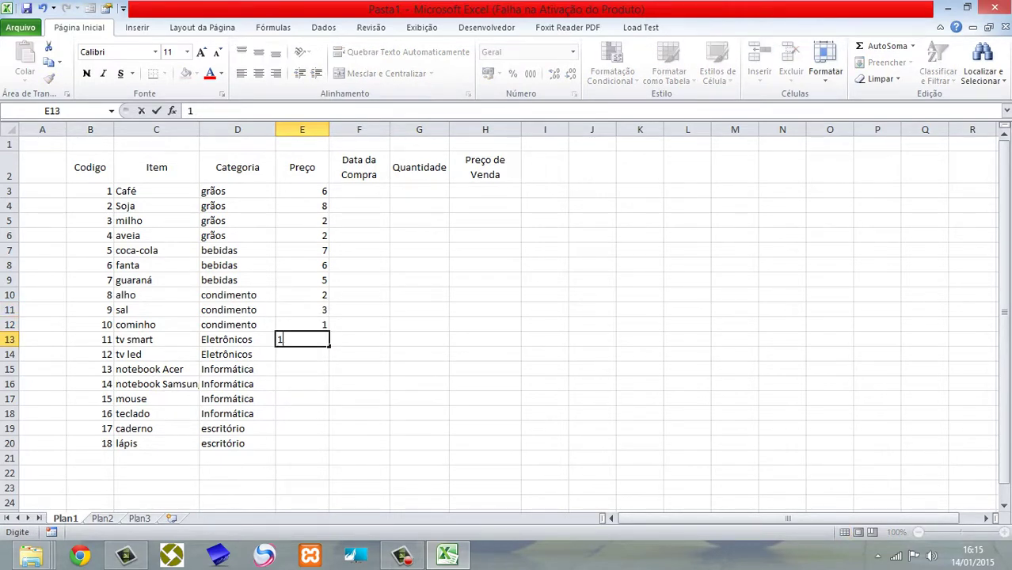
text(600)
key(Return)
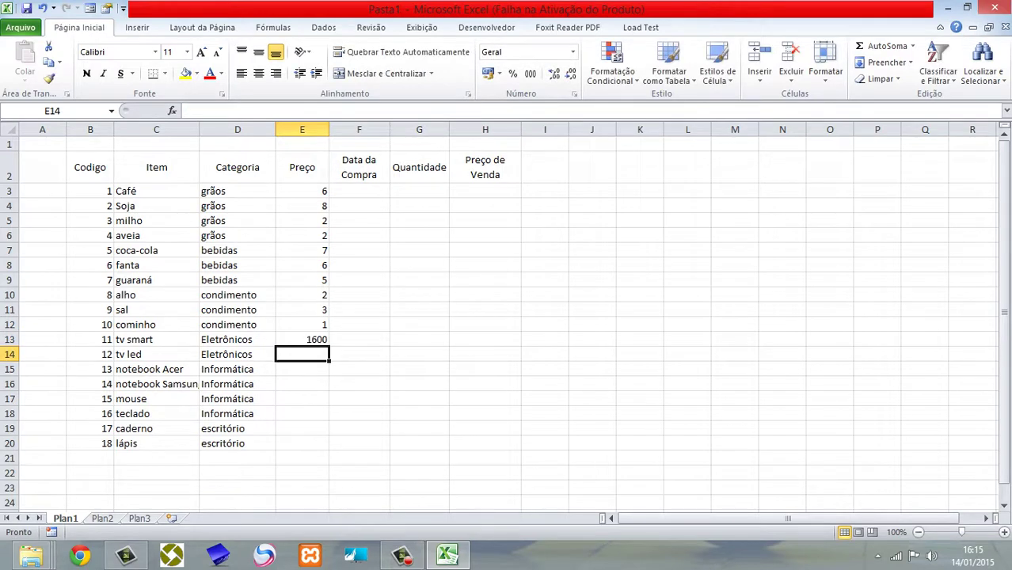
text(1700)
key(Return)
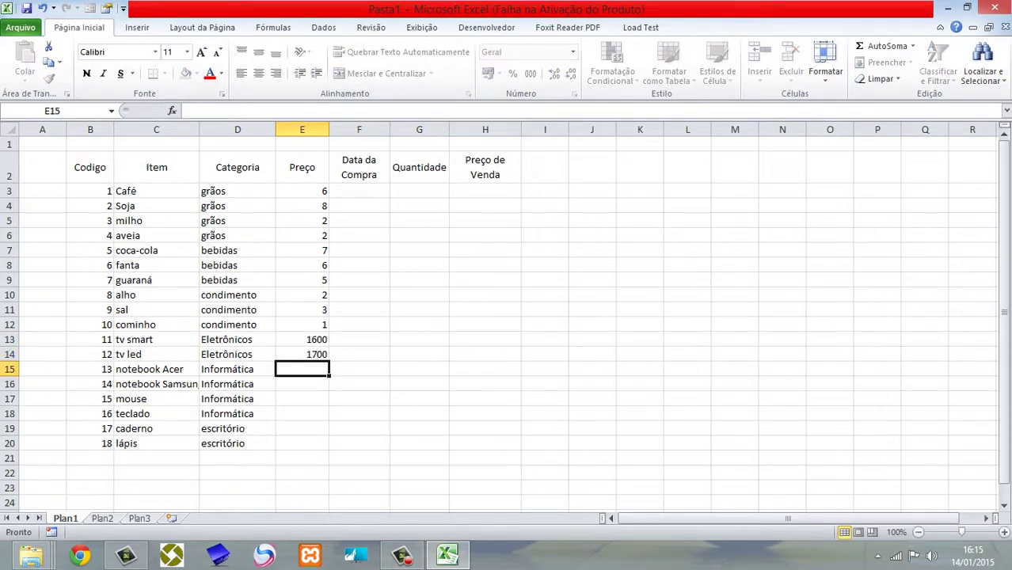
text(2000)
key(Return)
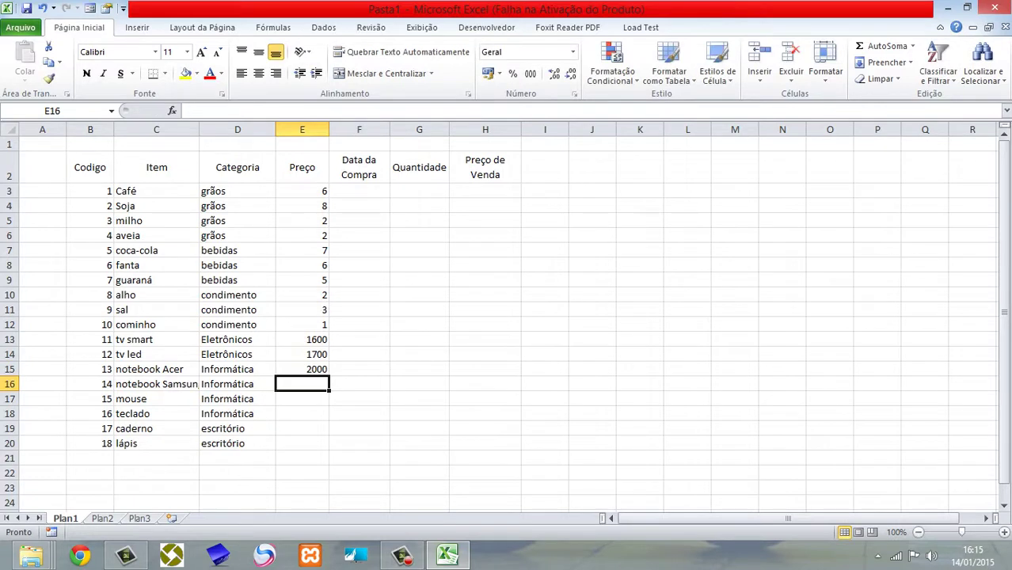
text(2500)
key(Return)
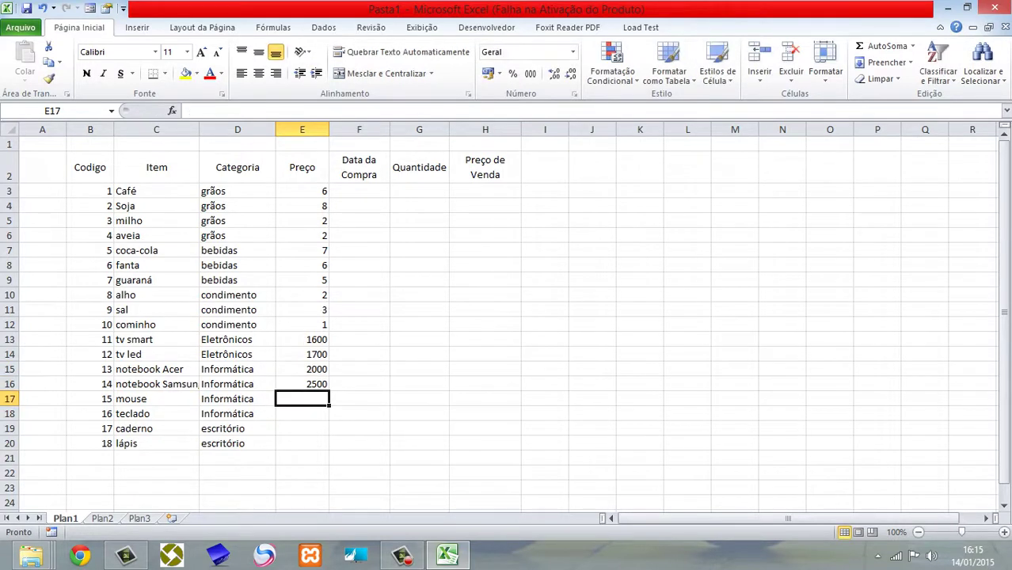
text(45)
key(Return)
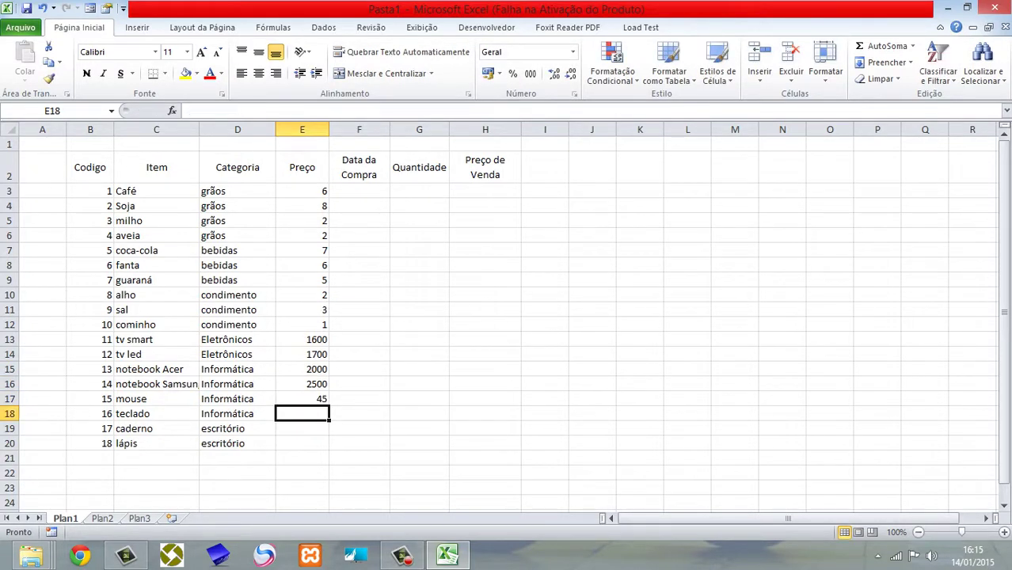
text(50)
key(Return)
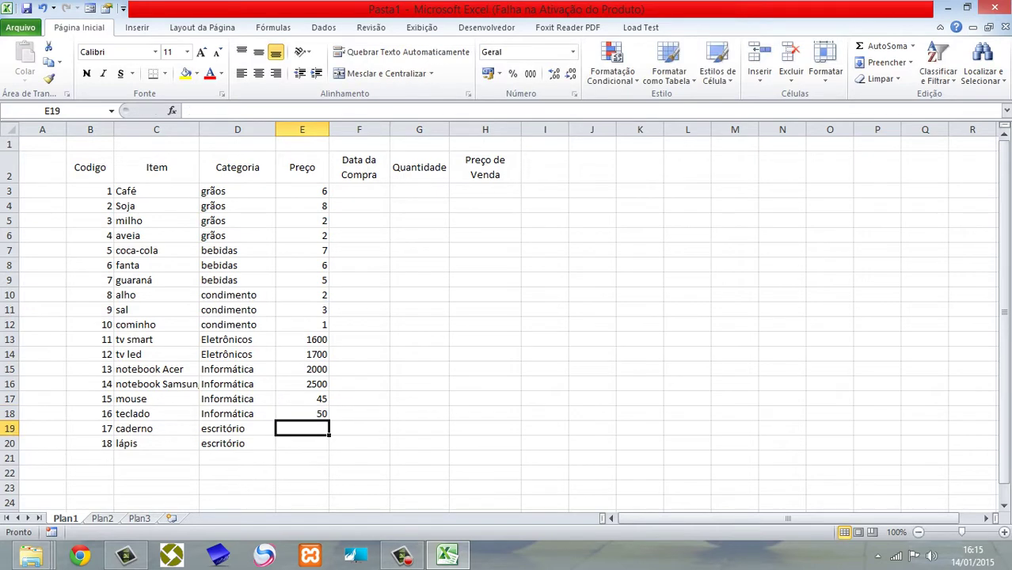
text(10)
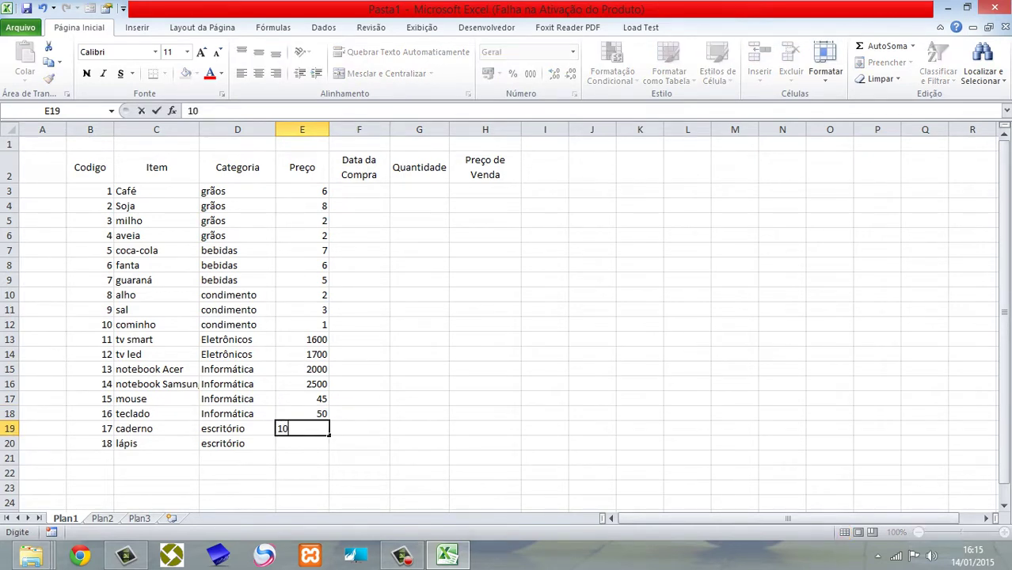
key(Return)
text(2)
key(Return)
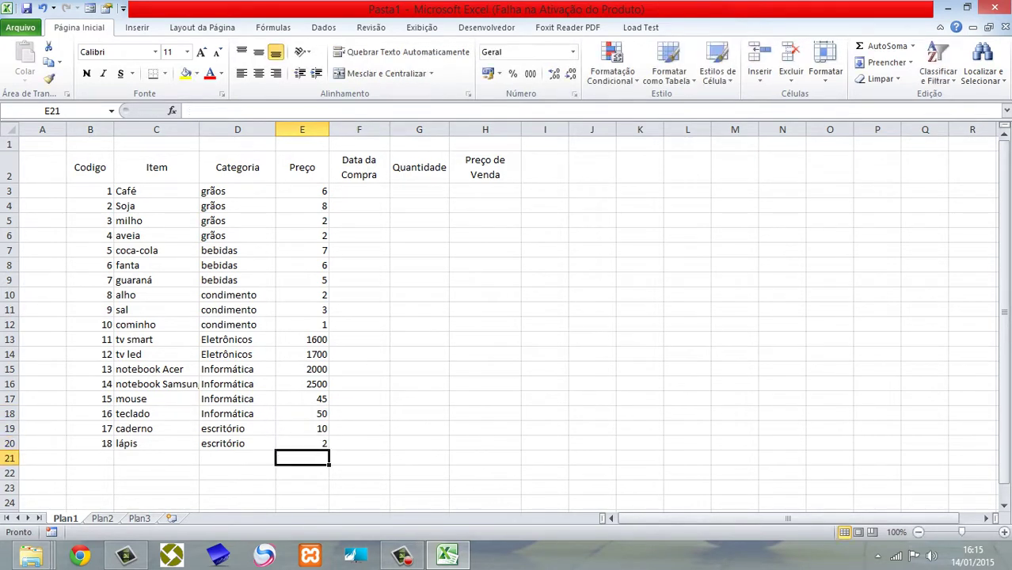
key(Up)
key(Up)
key(Up)
key(Up)
key(Up)
key(Up)
key(Up)
key(Up)
key(Up)
key(Up)
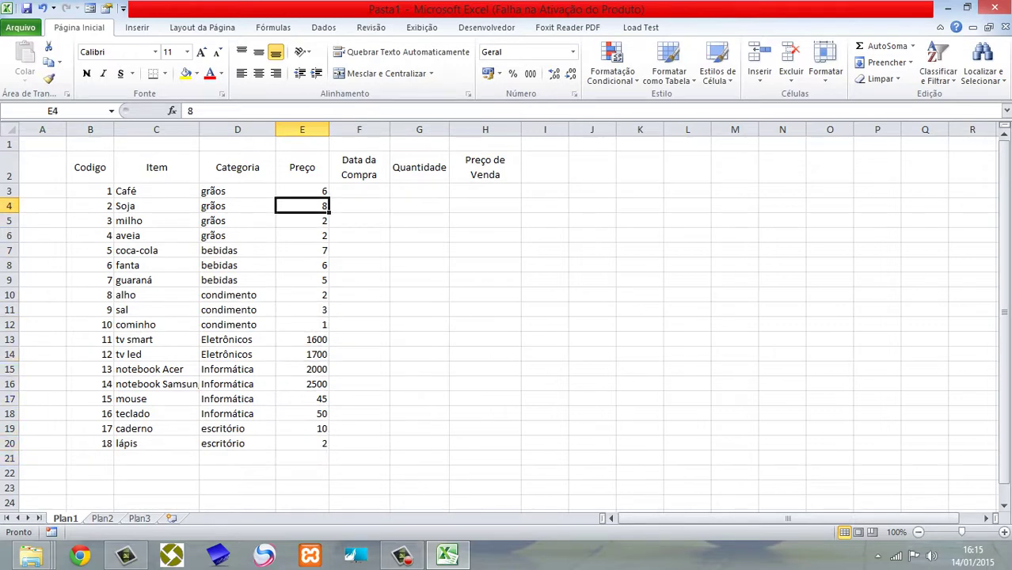
key(Right)
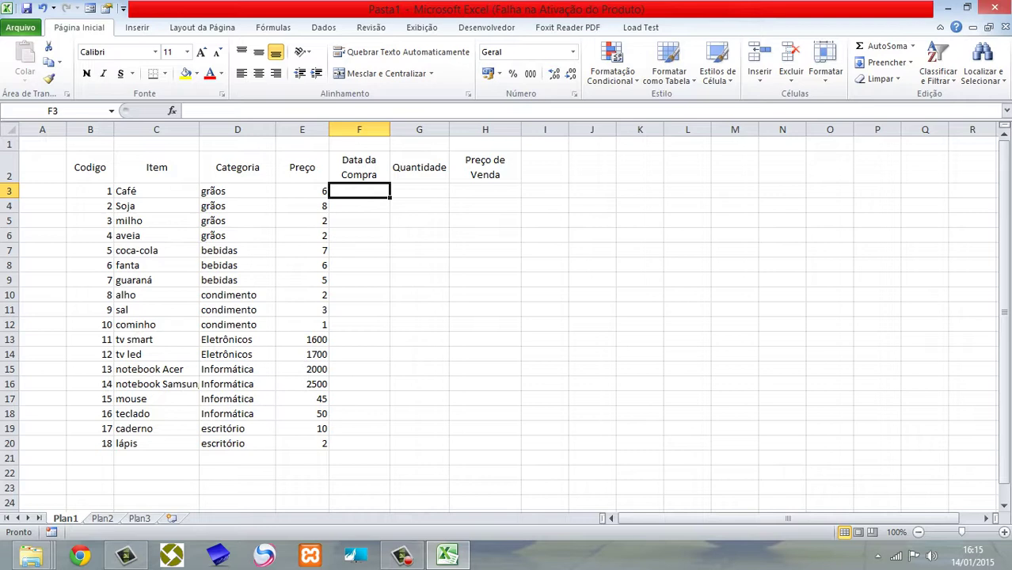
Fill 12/12/2014 into Data da Compra for Café and the next nine products
text(12/)
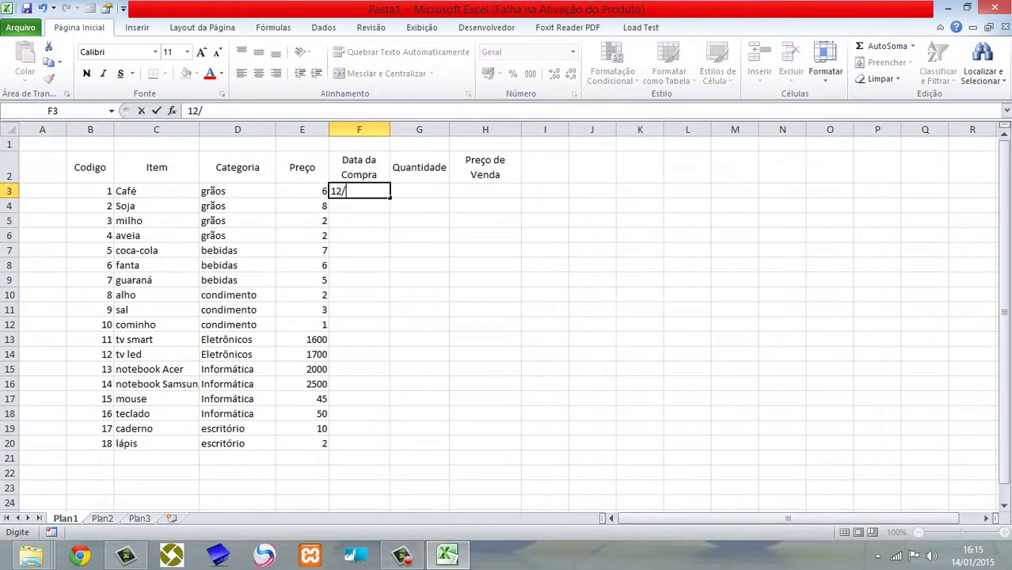
text(12/2014)
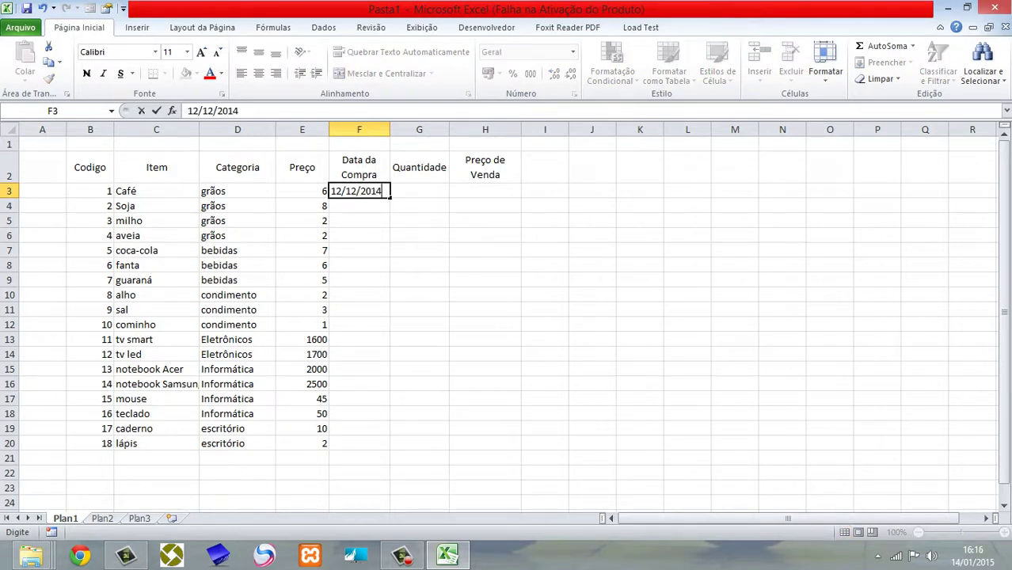
key(ctrl+Return)
key(ctrl+c)
drag(358, 206, 359, 325)
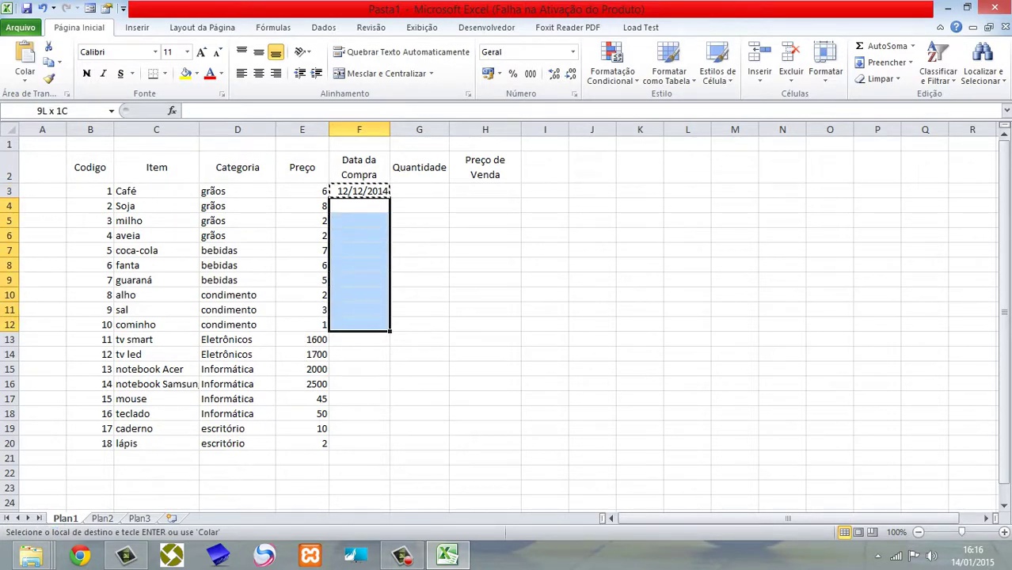
key(Return)
Fill 20/12/2014 into Data da Compra for tv smart through lápis
key(Down)
key(Down)
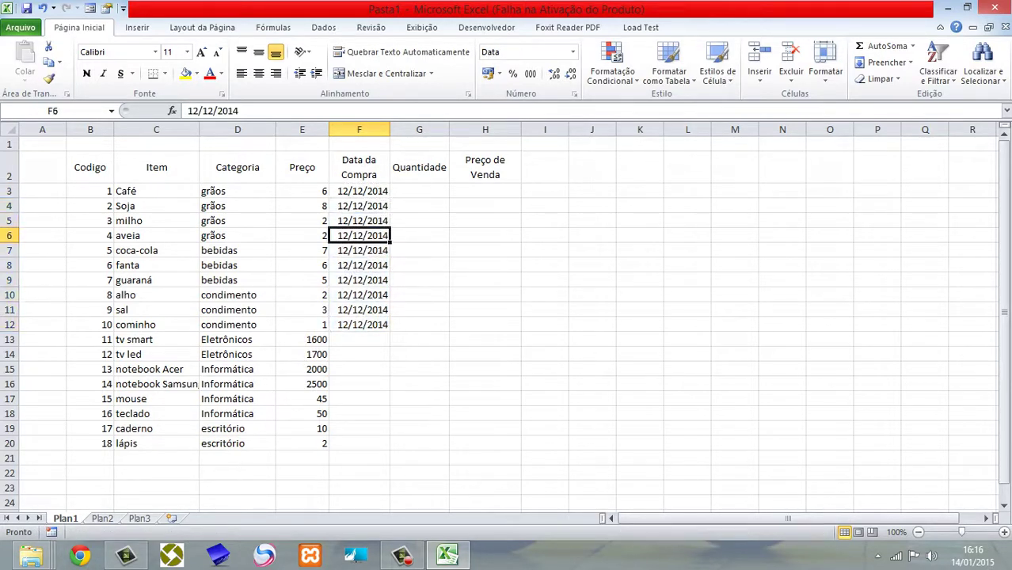
key(Down)
key(Down)
key(Down)
key(Up)
key(Up)
text(2)
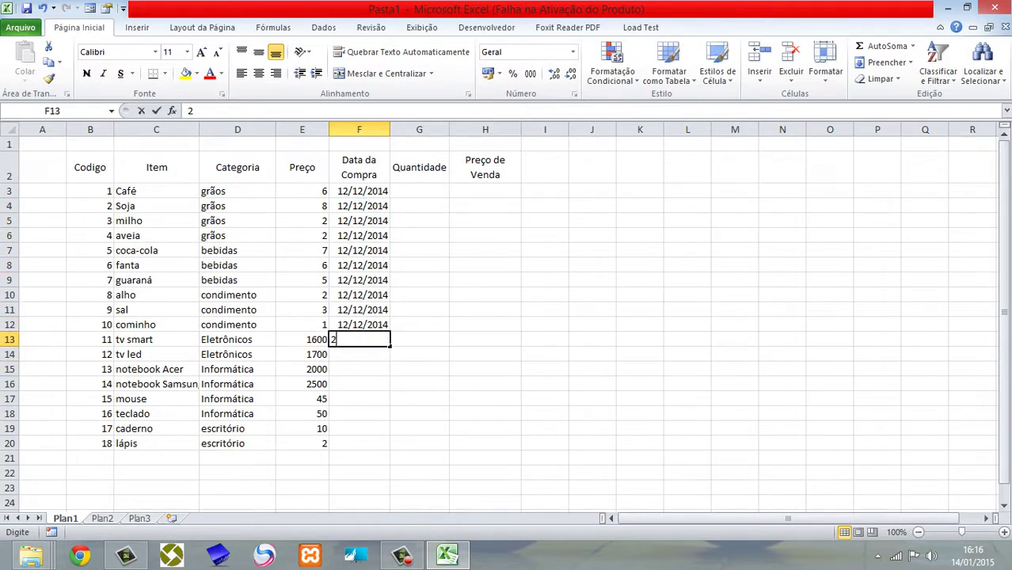
text(0/12/)
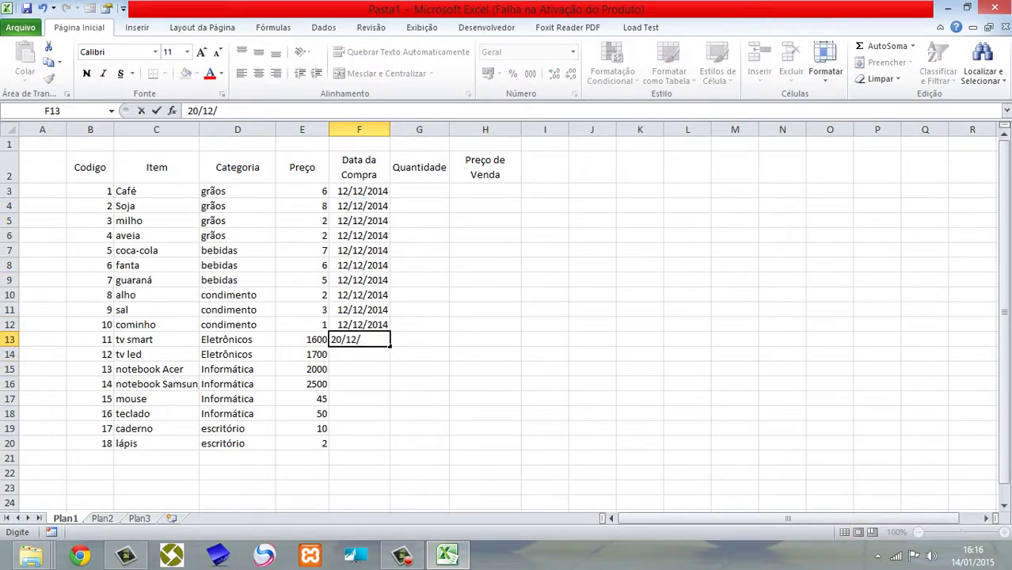
text(2014)
key(Return)
click(359, 339)
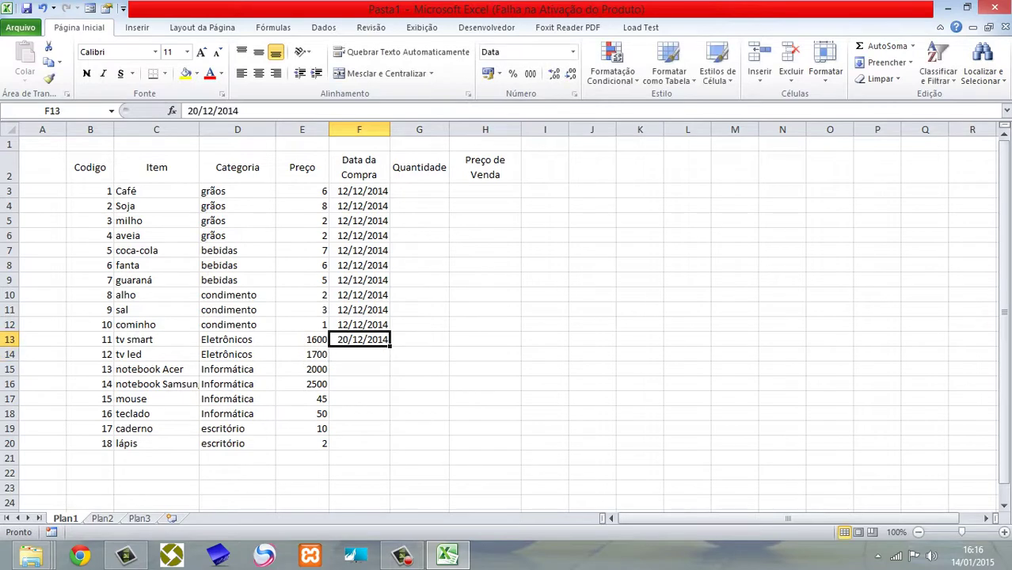
key(ctrl+c)
key(Down)
key(shift+Down)
key(shift+Down)
key(shift+Down)
key(shift+Down)
key(shift+Down)
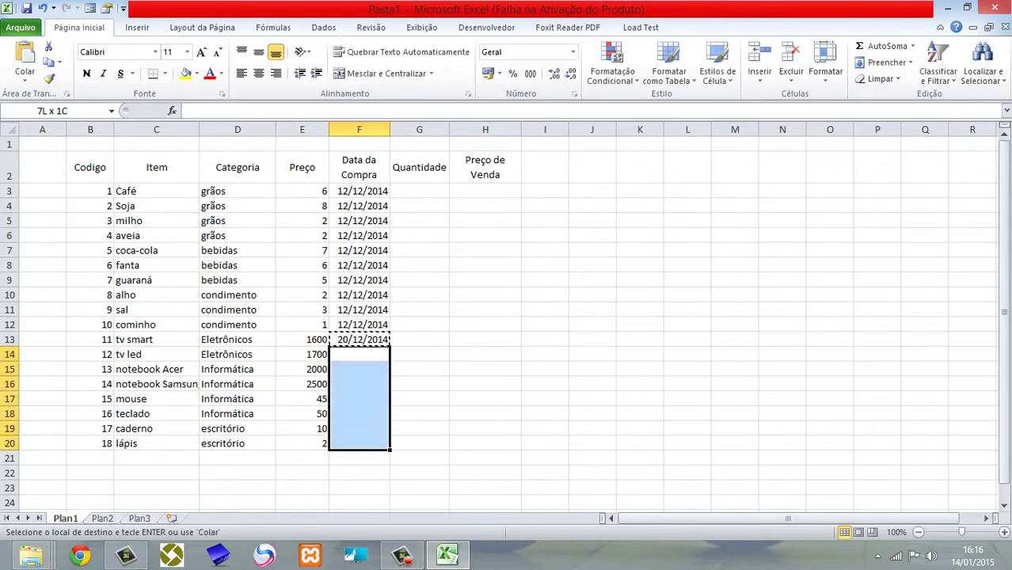
key(Return)
key(Up)
key(Right)
key(Up)
key(Up)
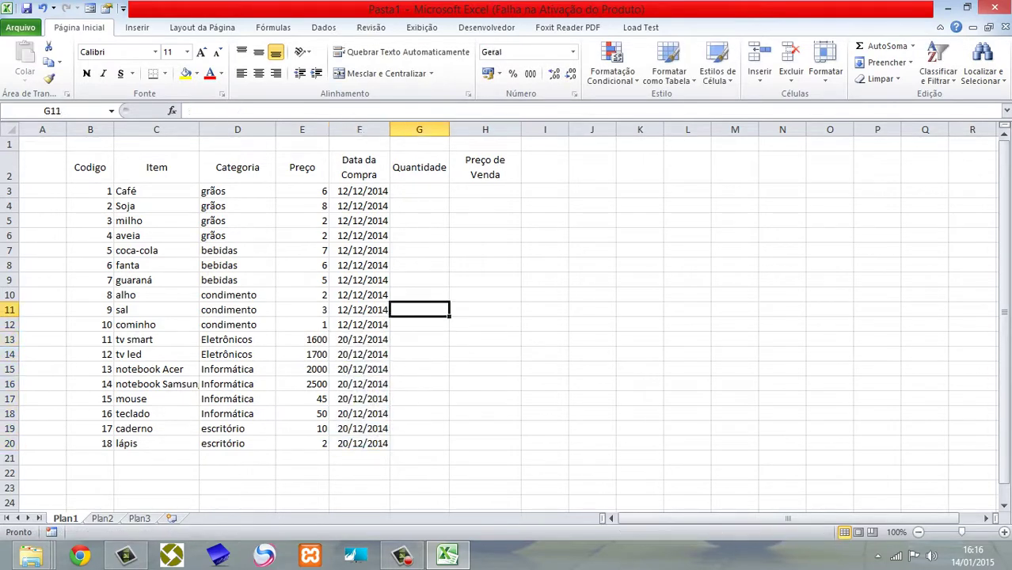
Enter 10 and 20 in G3:G4 and extend the series down to 180 in G20
key(Up)
key(Up)
key(Up)
key(Up)
key(Up)
key(Down)
key(Up)
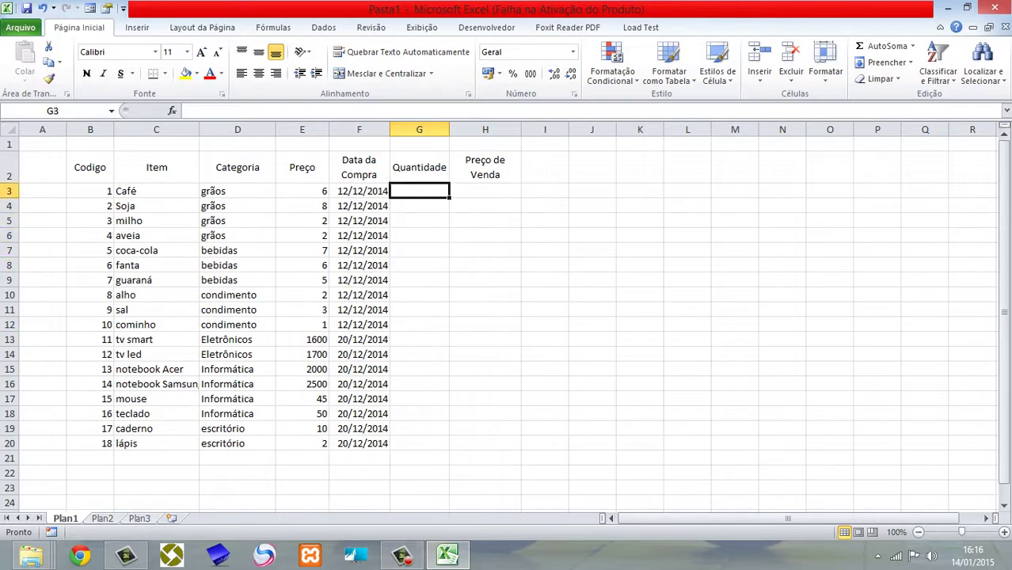
key(F2)
text(10)
key(Return)
text(20)
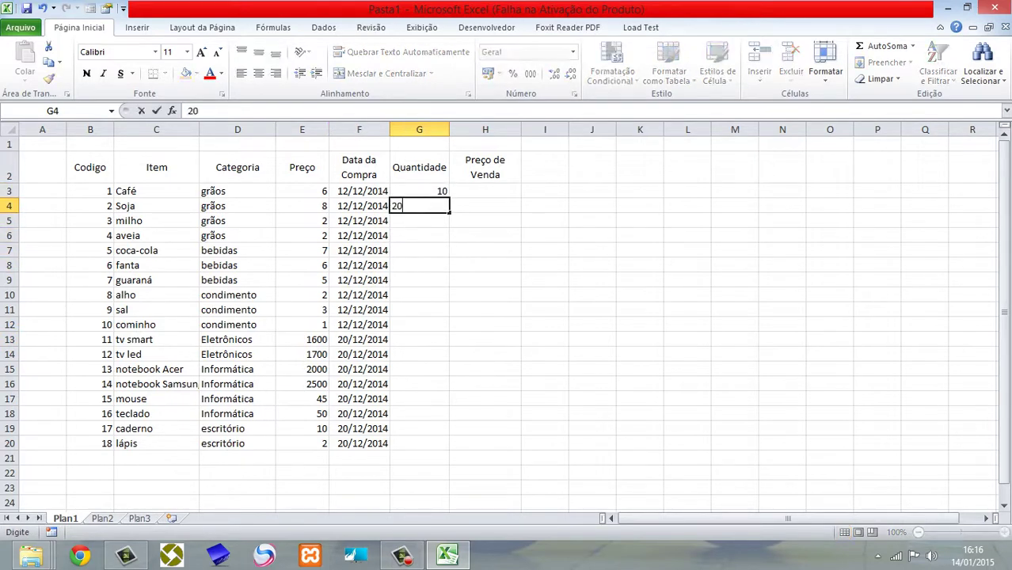
key(Return)
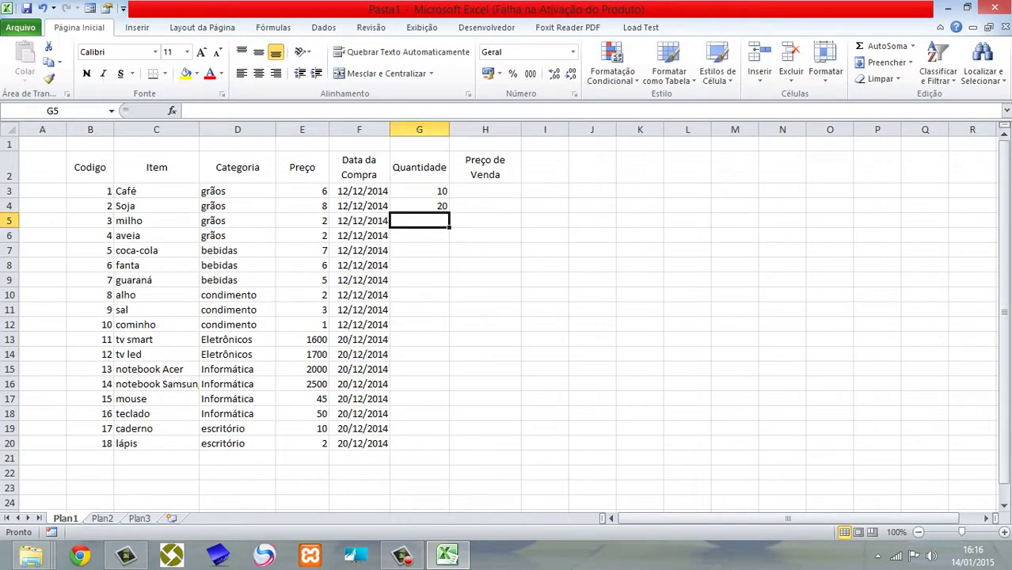
click(419, 191)
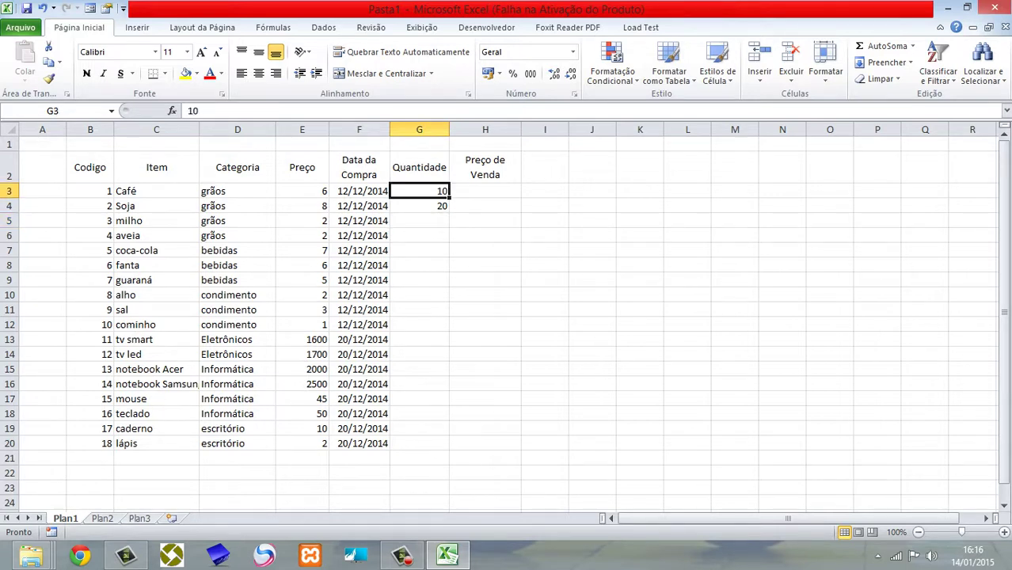
drag(419, 191, 448, 447)
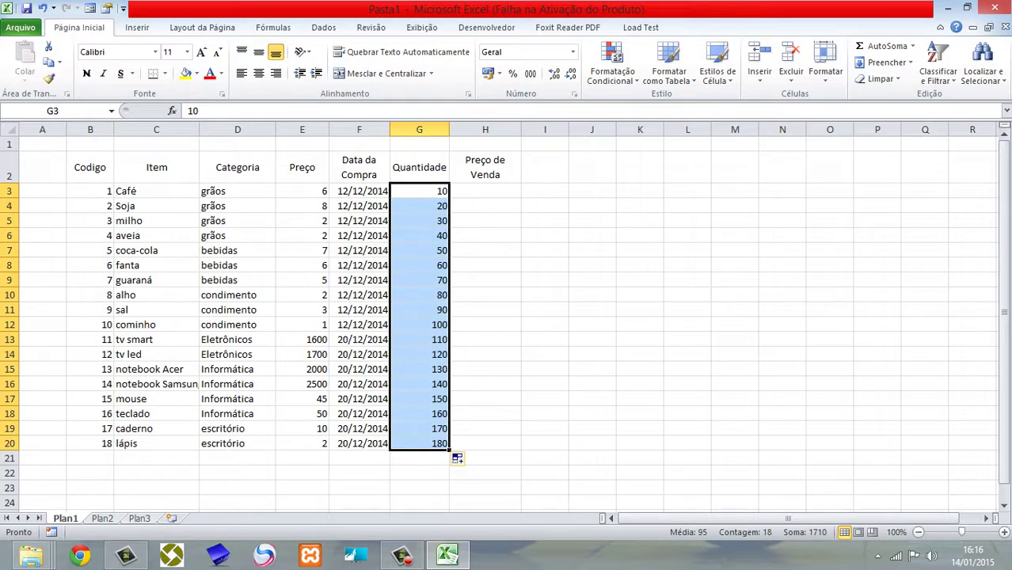
click(485, 190)
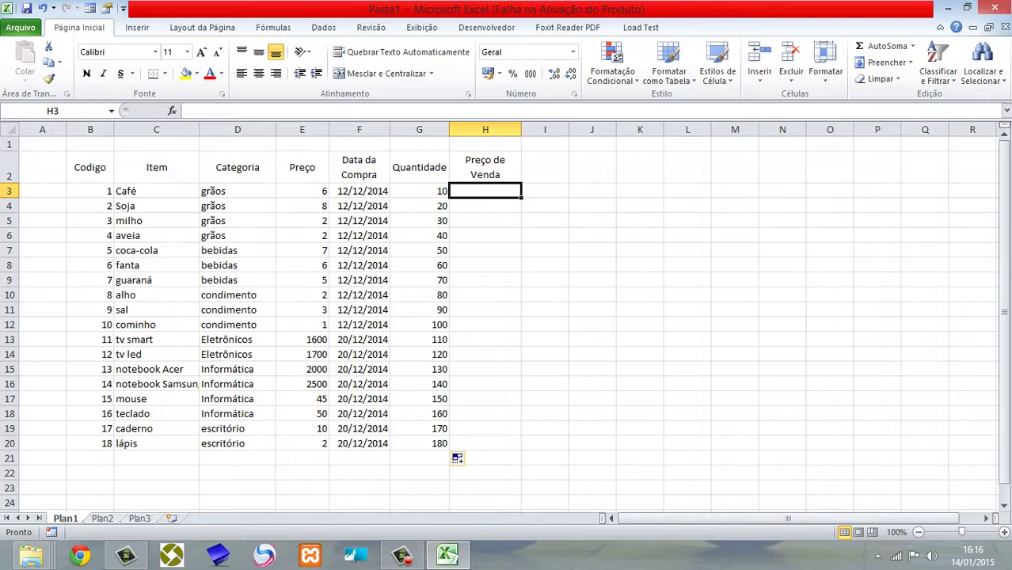
click(783, 168)
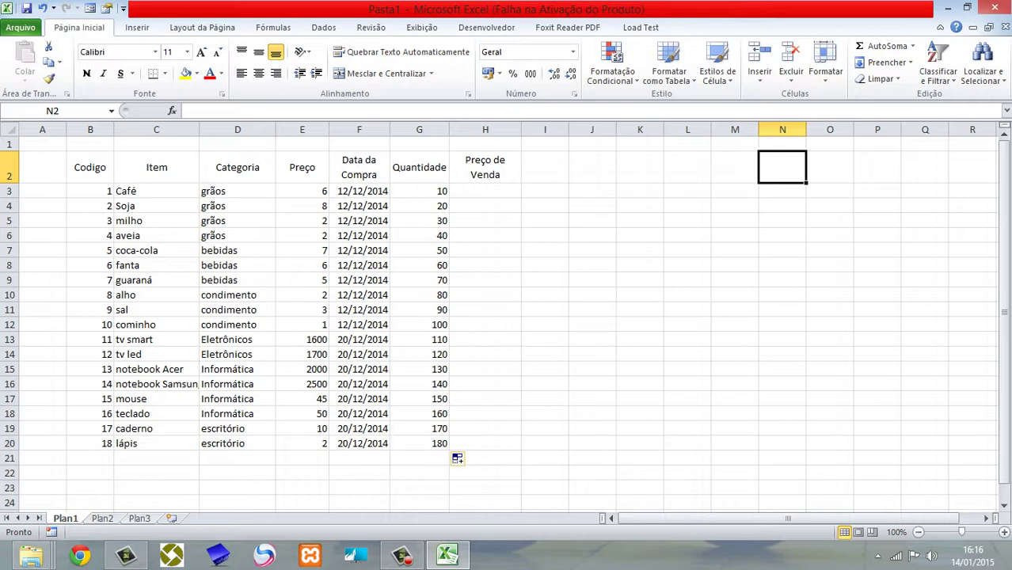
Enter the label 'Taxa de Venda' in N2 and the rate 25% in N3
text(Ta)
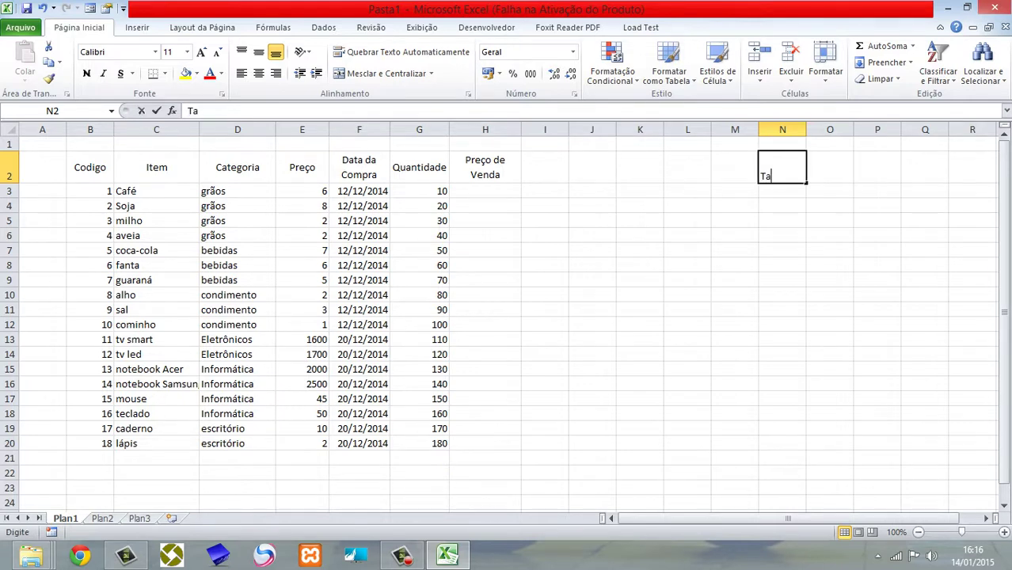
text(xa de)
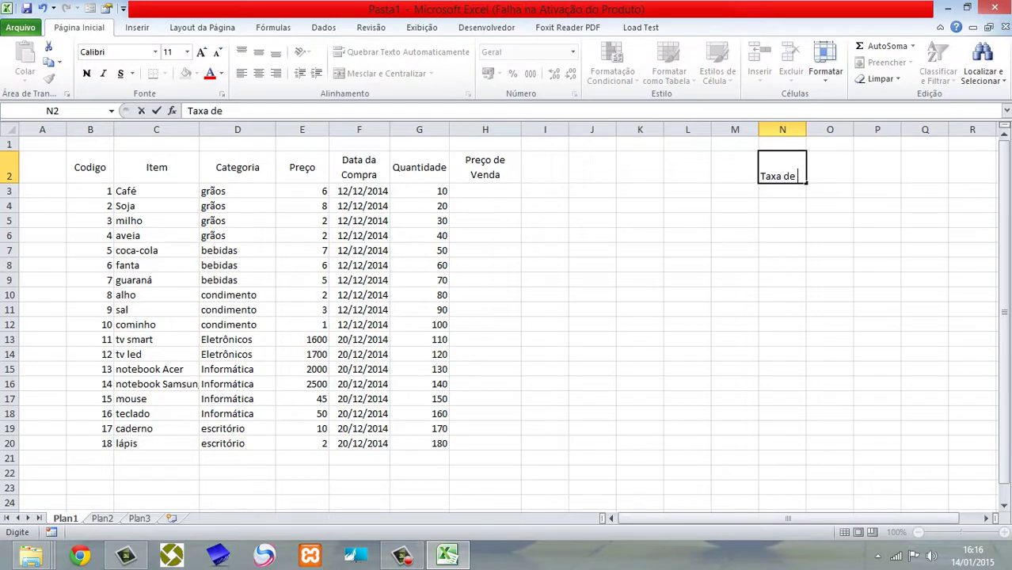
text( Venda)
key(Return)
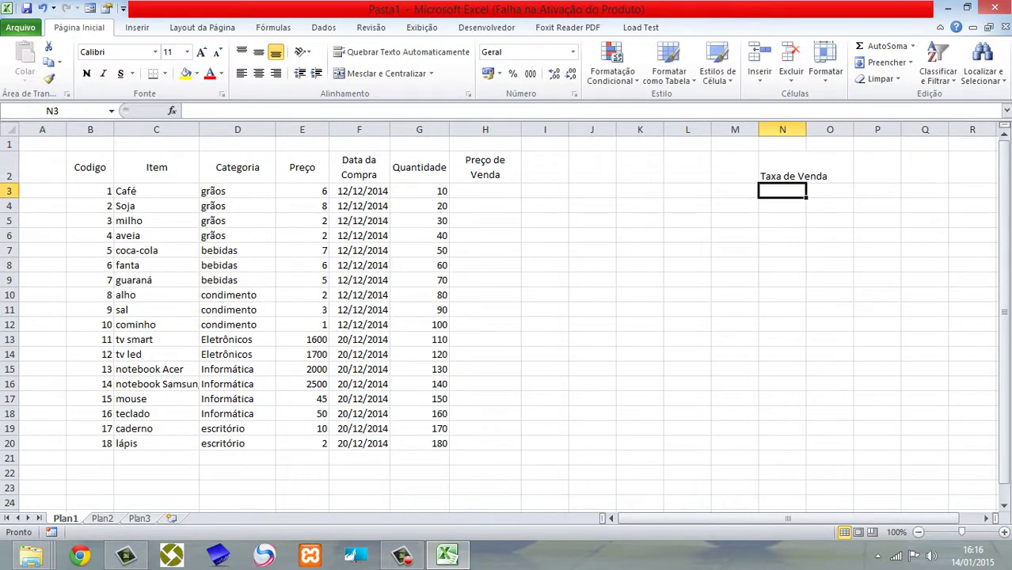
text(35)
key(BackSpace)
key(BackSpace)
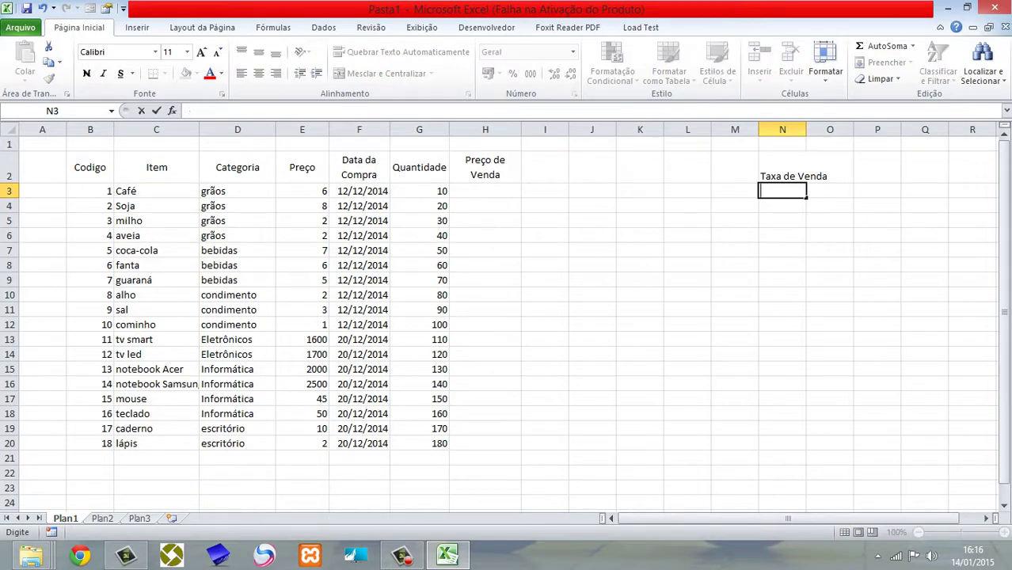
text(25%)
key(Return)
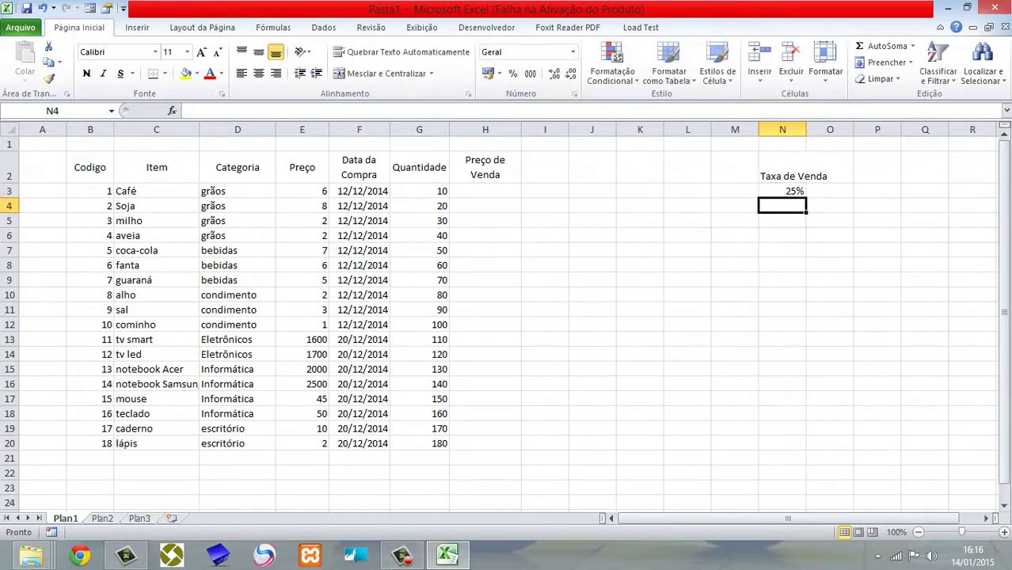
Widen column N and centre N2:N3 horizontally, with the label middle-aligned
click(783, 168)
drag(806, 129, 853, 130)
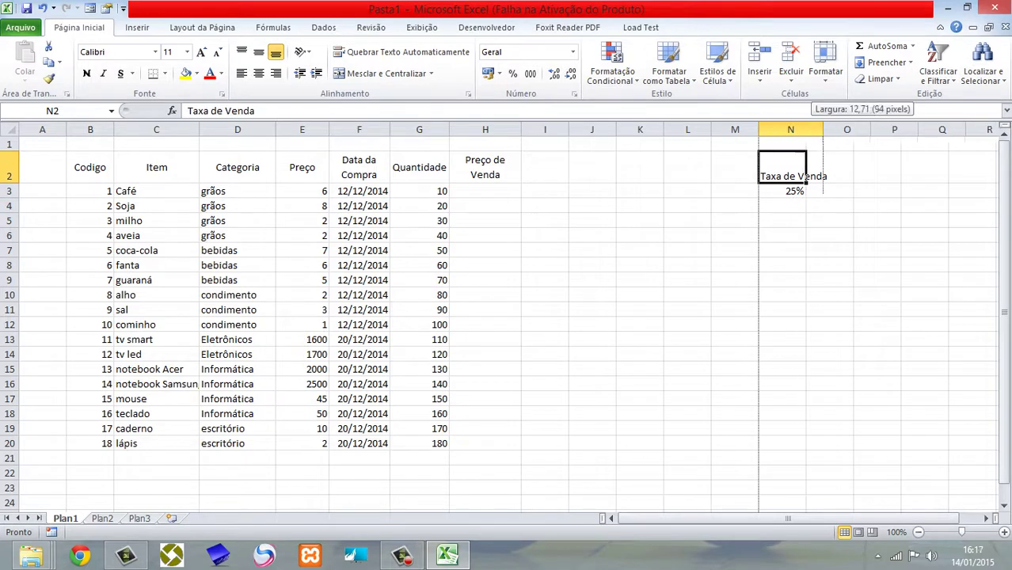
key(shift+Down)
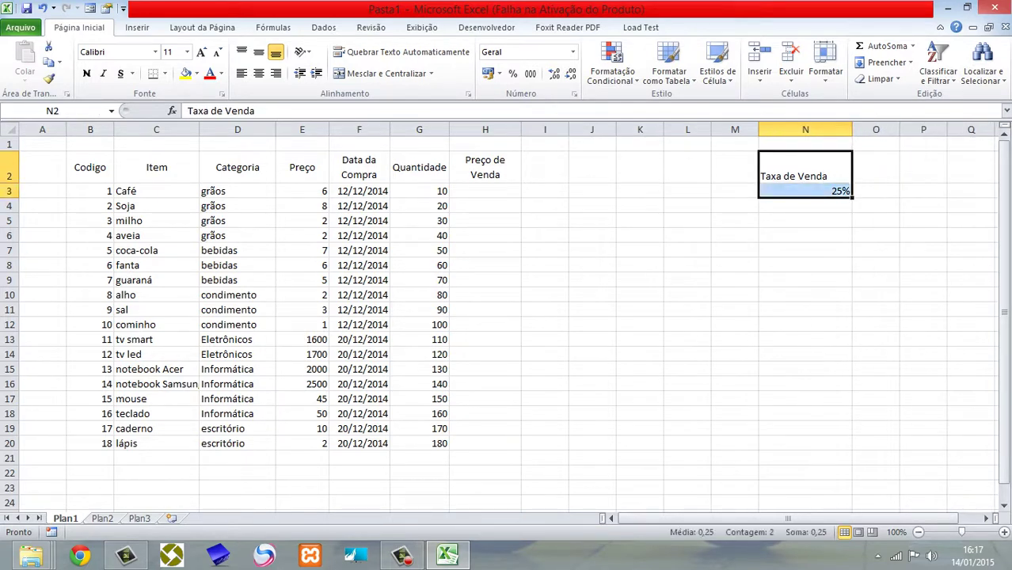
click(258, 73)
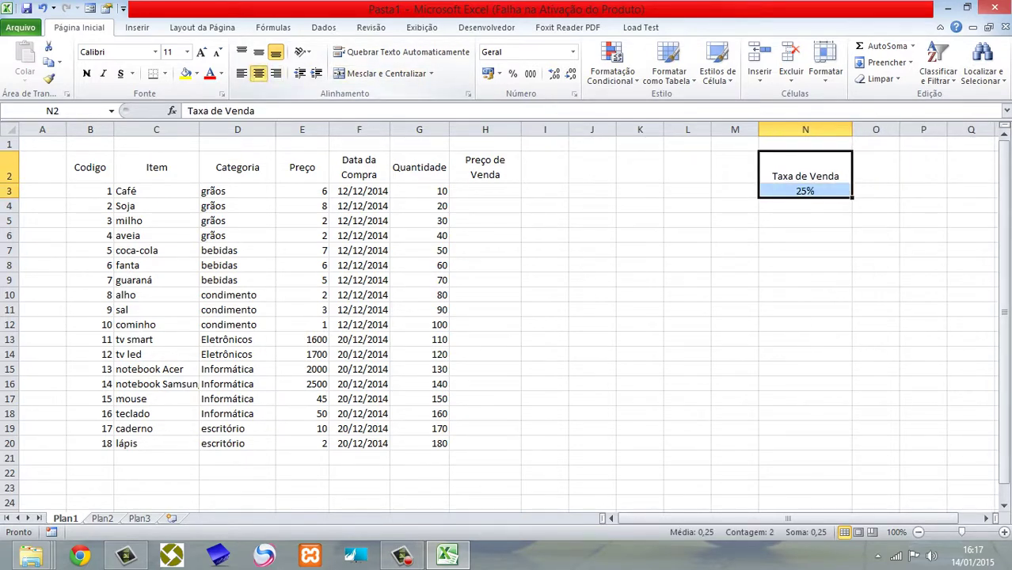
click(806, 205)
click(806, 168)
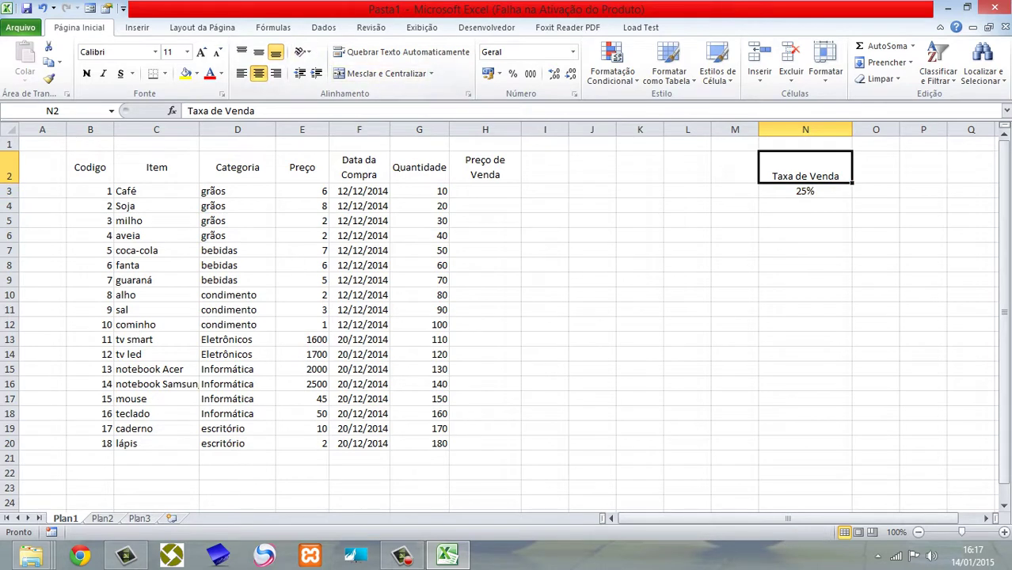
click(259, 51)
Wrap the Taxa de Venda label onto two lines and adjust column N's width
click(805, 191)
drag(853, 130, 817, 129)
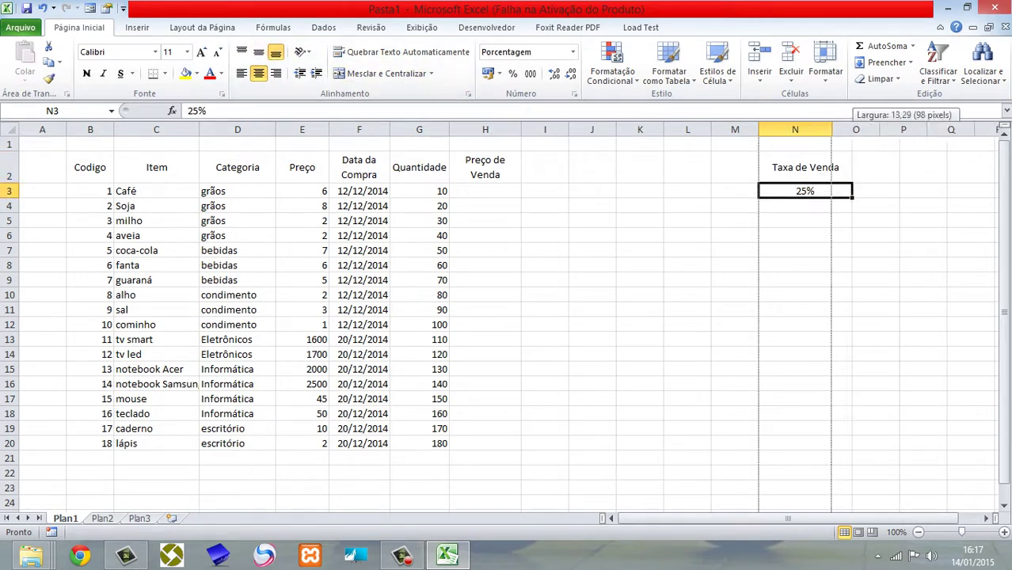
click(787, 167)
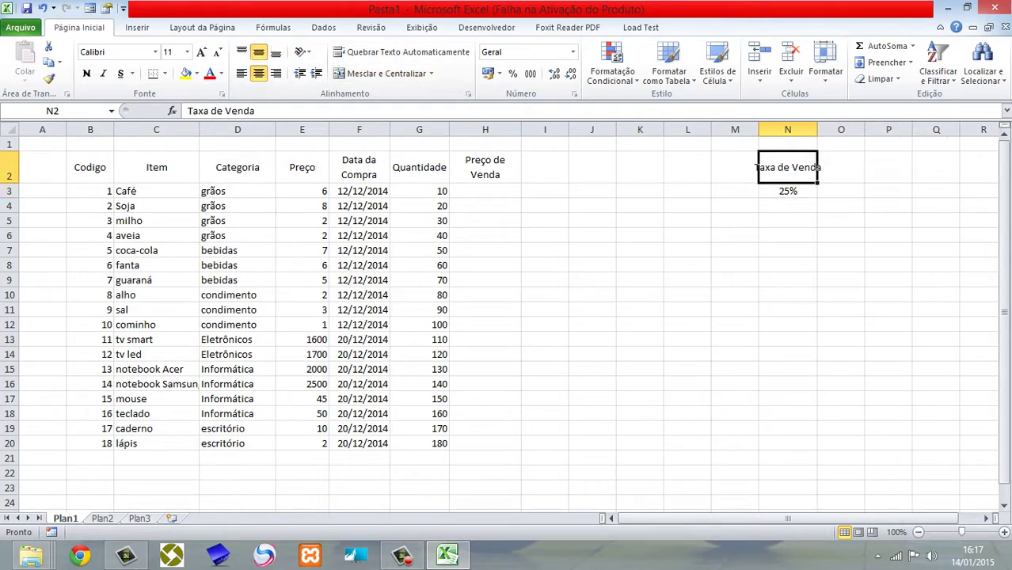
click(402, 52)
drag(817, 129, 822, 130)
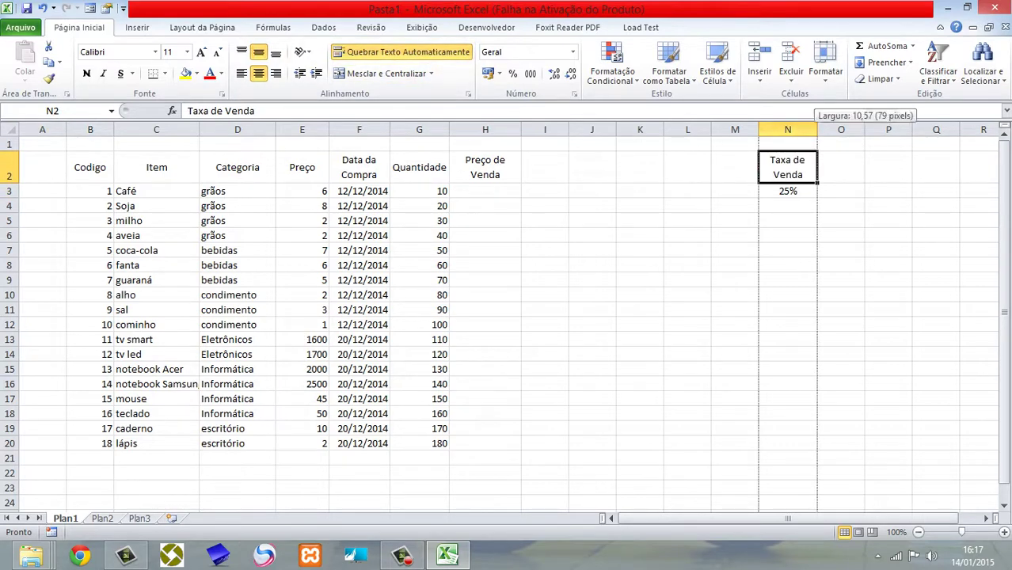
drag(791, 167, 790, 191)
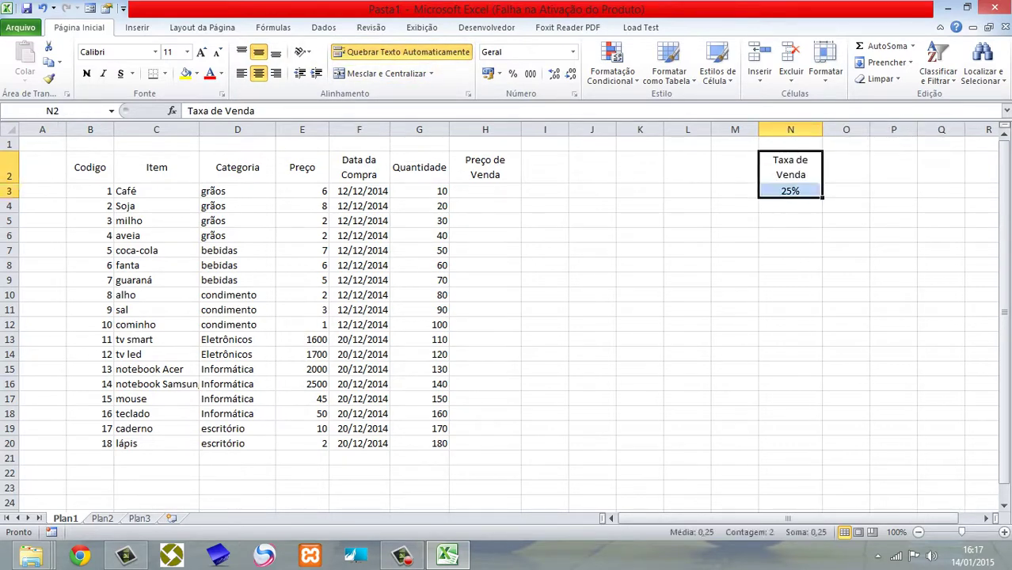
click(791, 191)
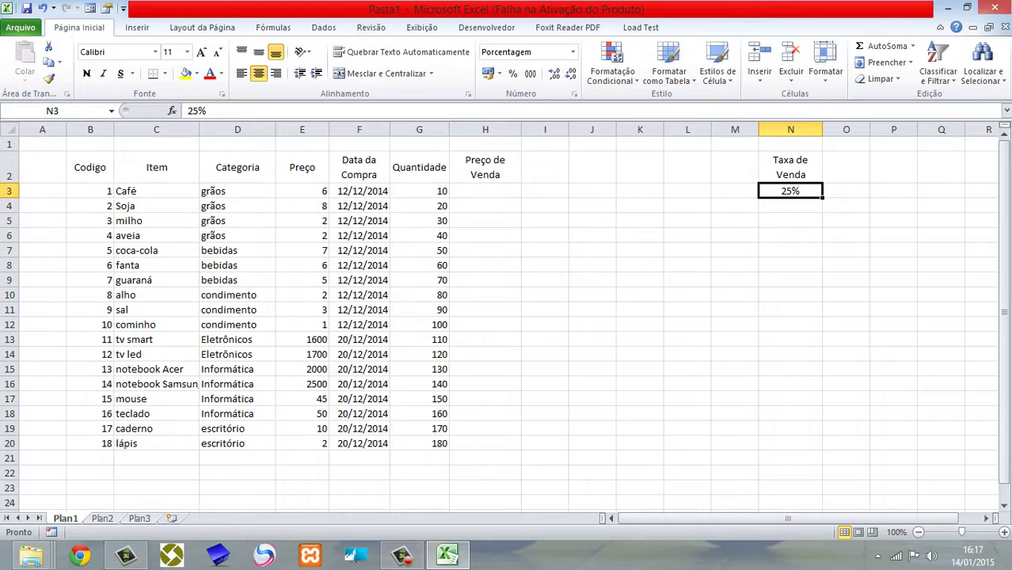
Enter =E3*N3 in H3 as Café's sales price
click(485, 191)
text(=)
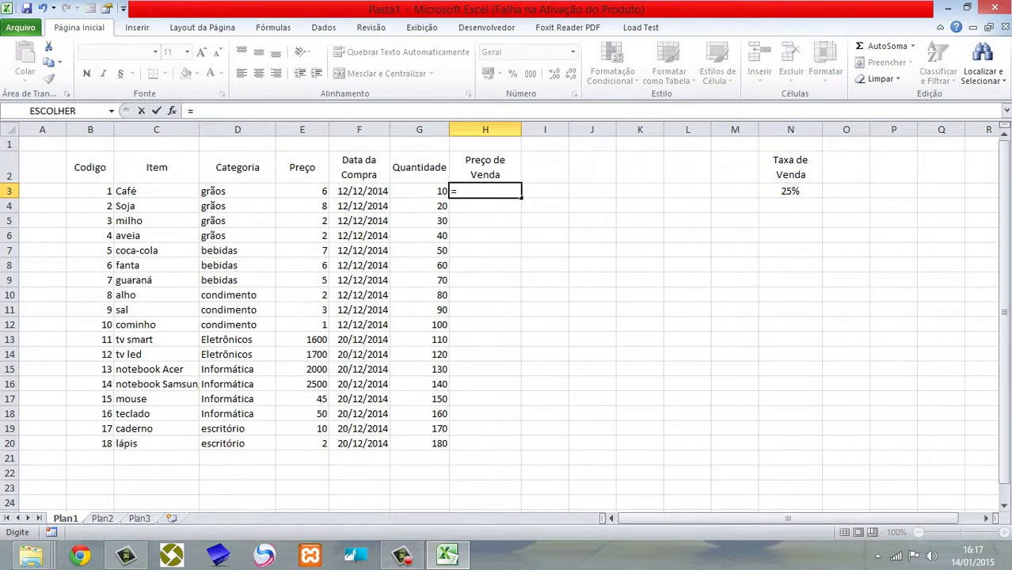
click(325, 192)
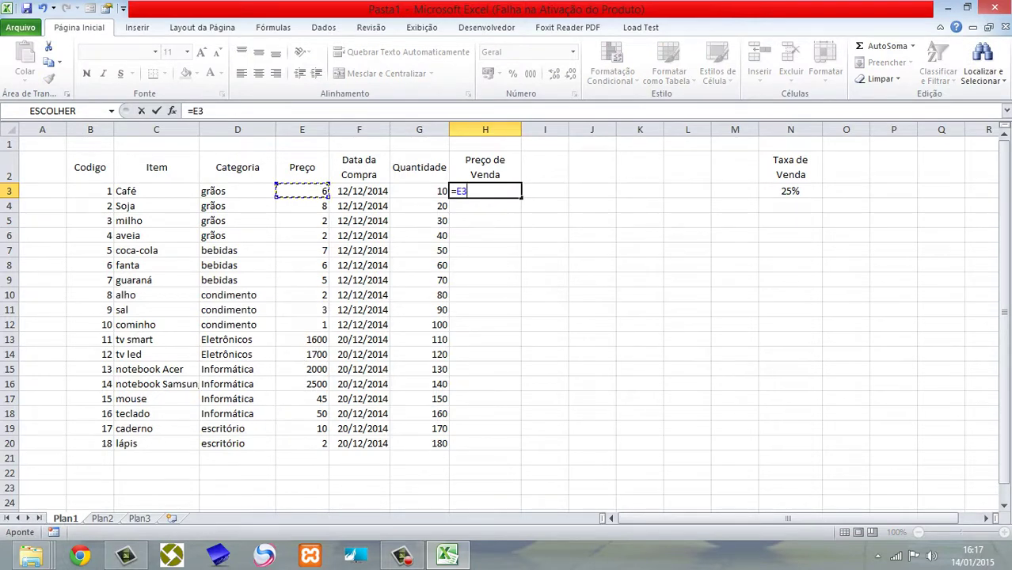
text(*)
click(791, 191)
key(Return)
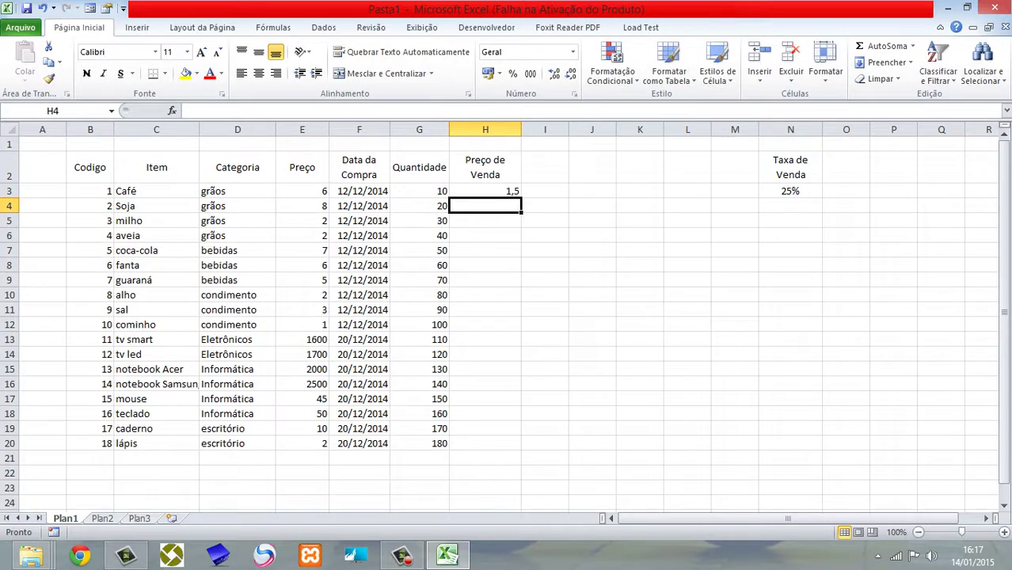
Fill the H3 formula down to H20 and check the copied formulas in several rows
click(485, 191)
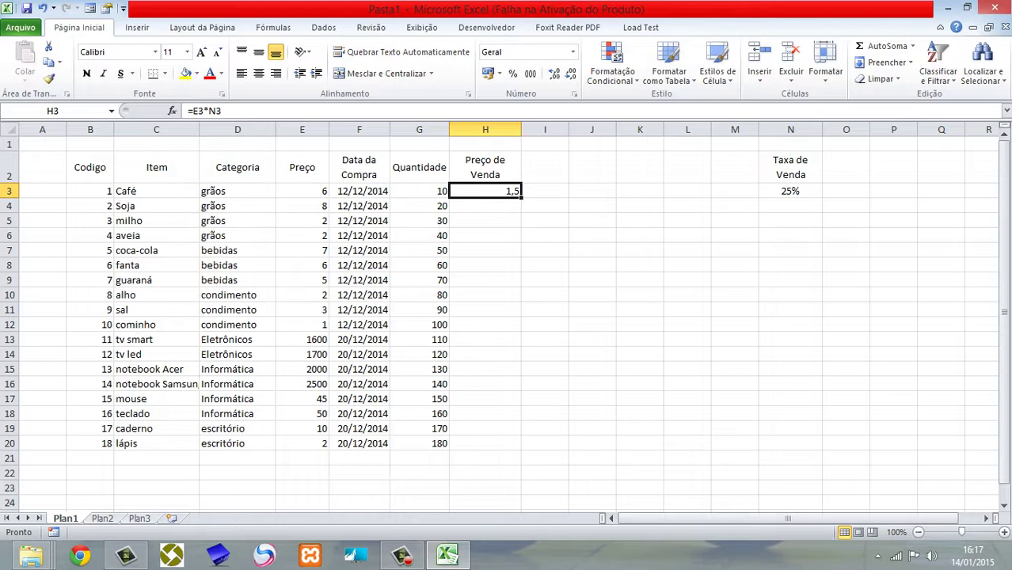
drag(522, 197, 485, 445)
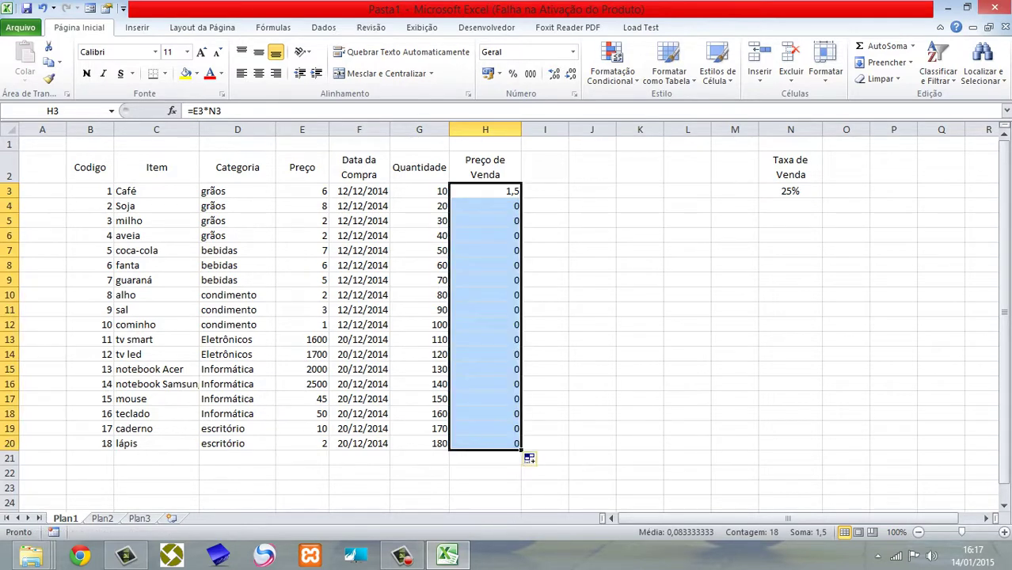
click(485, 339)
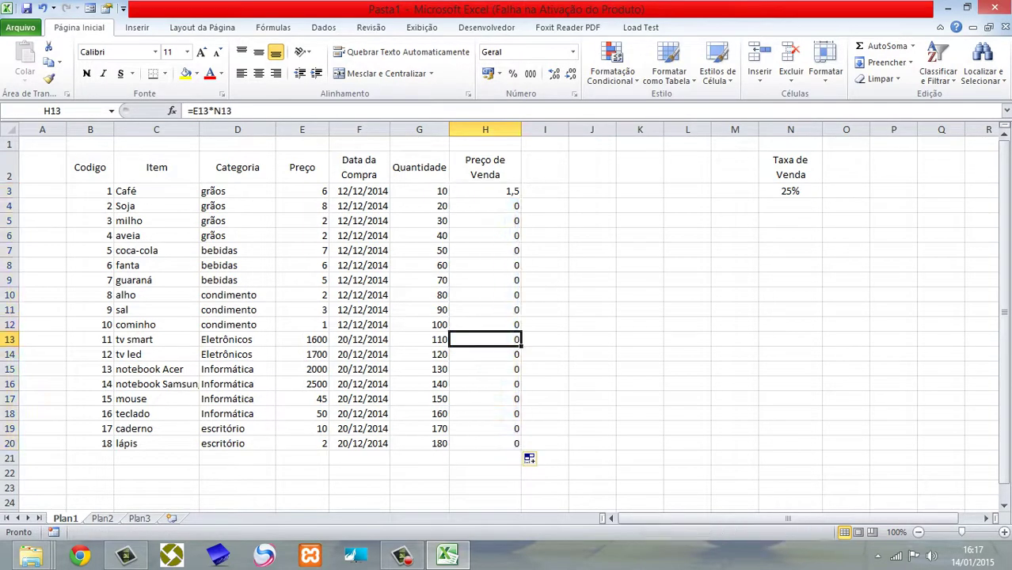
click(422, 27)
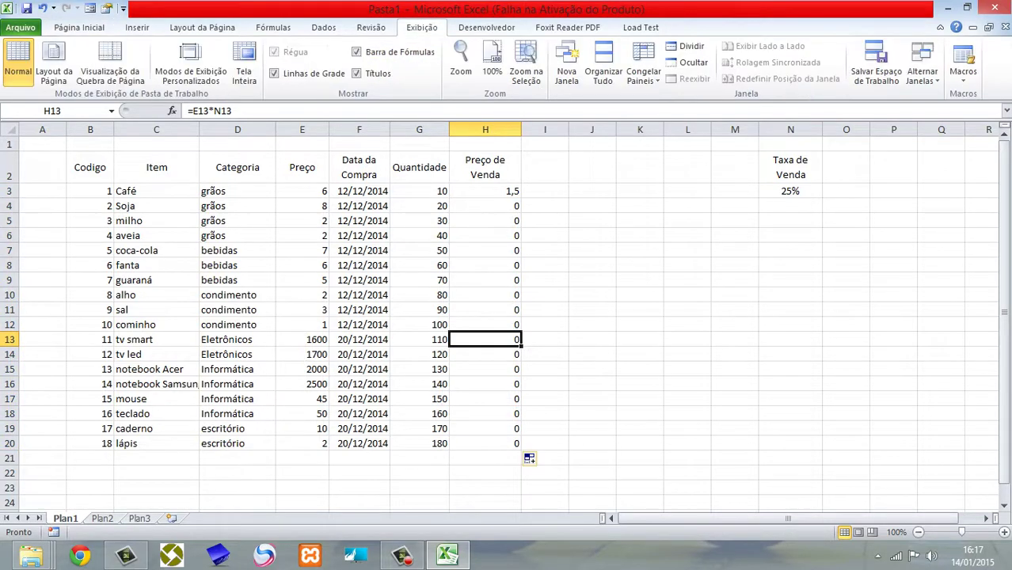
click(78, 27)
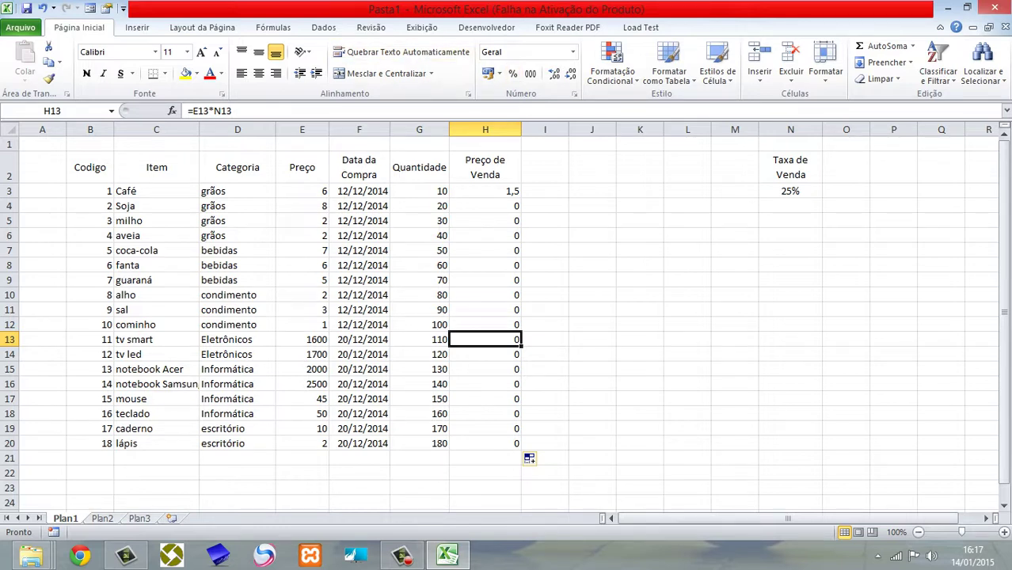
key(Up)
key(Up)
key(Up)
key(Down)
key(Down)
key(Down)
key(Up)
key(Up)
key(Up)
key(Down)
key(Down)
key(Down)
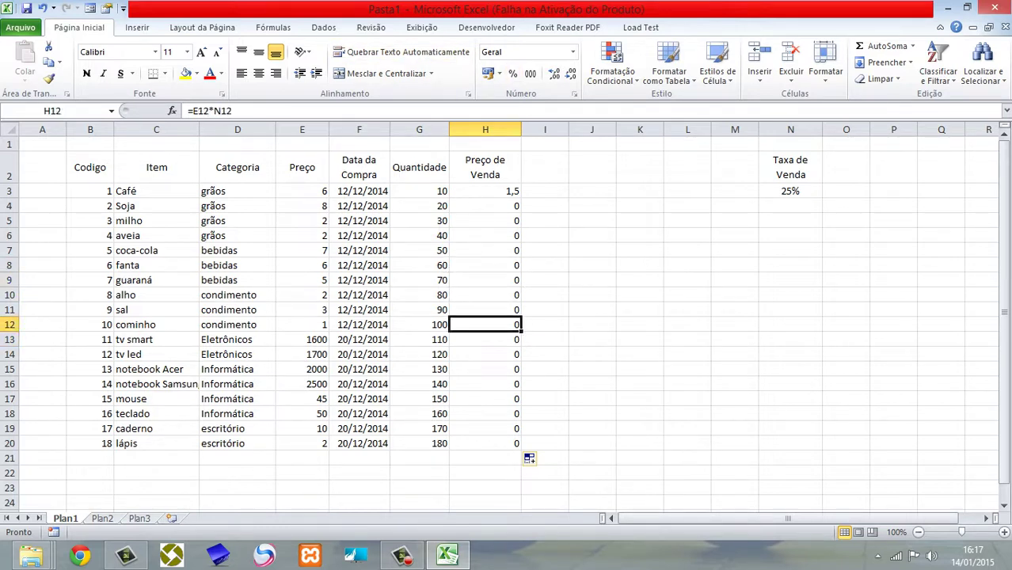
click(273, 27)
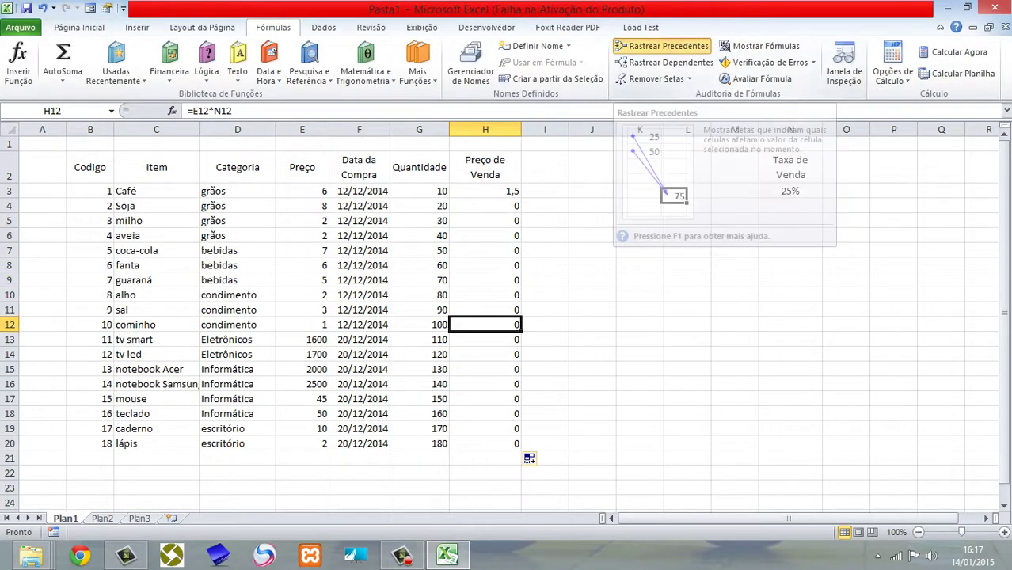
Trace precedents for the H12 and H9 sale price formulas, then remove all arrows
click(665, 45)
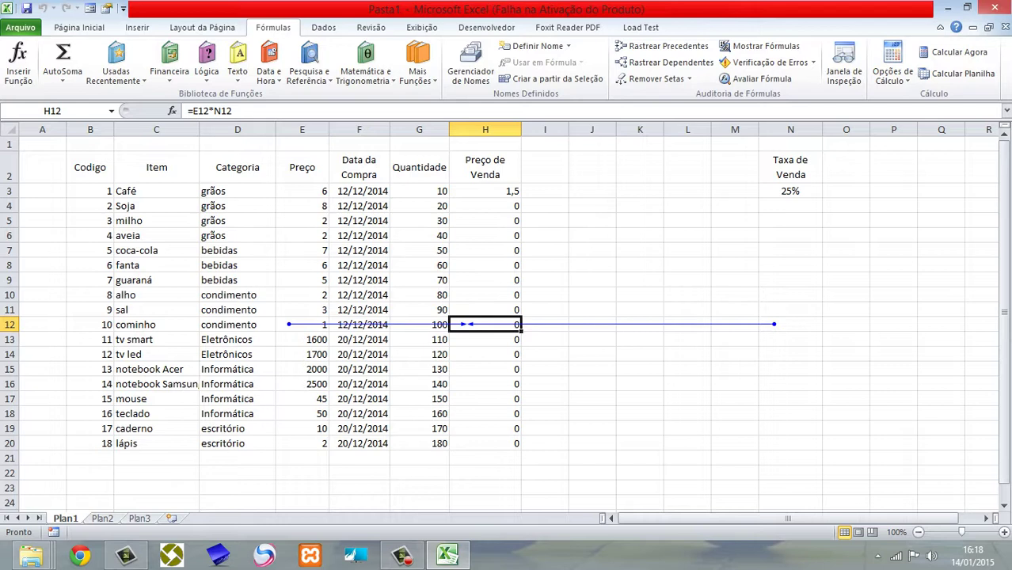
click(485, 280)
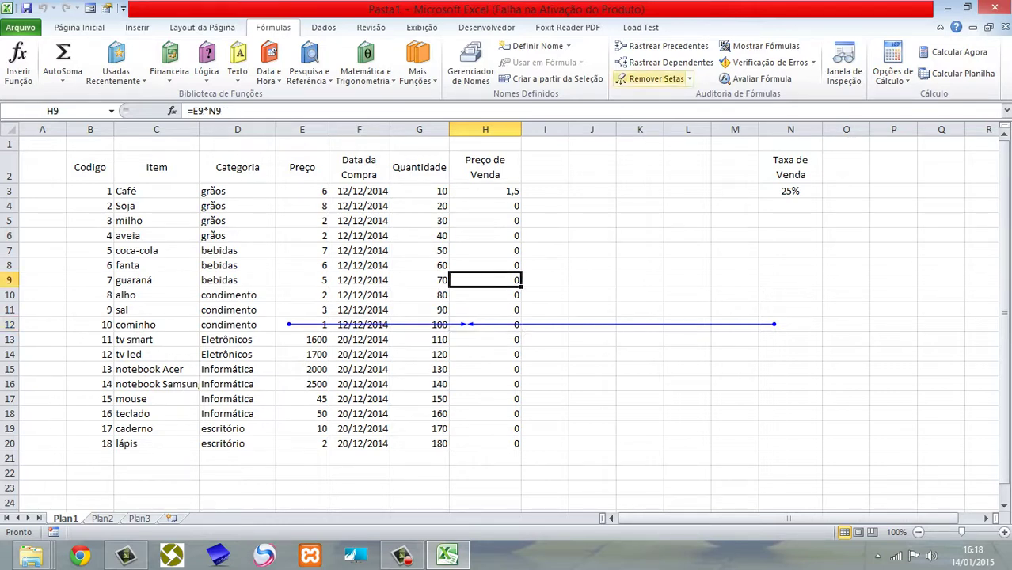
click(662, 46)
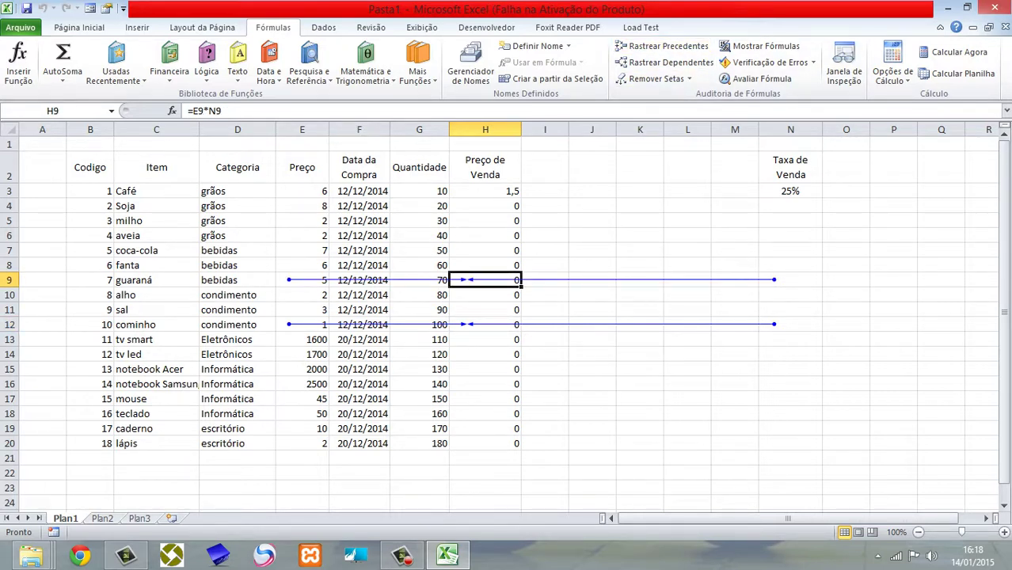
click(791, 191)
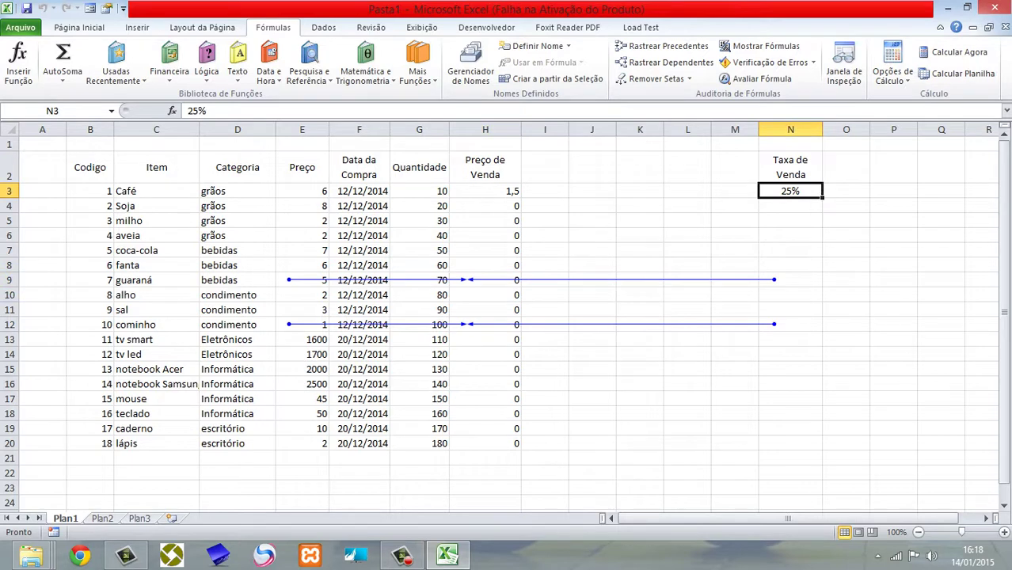
click(652, 78)
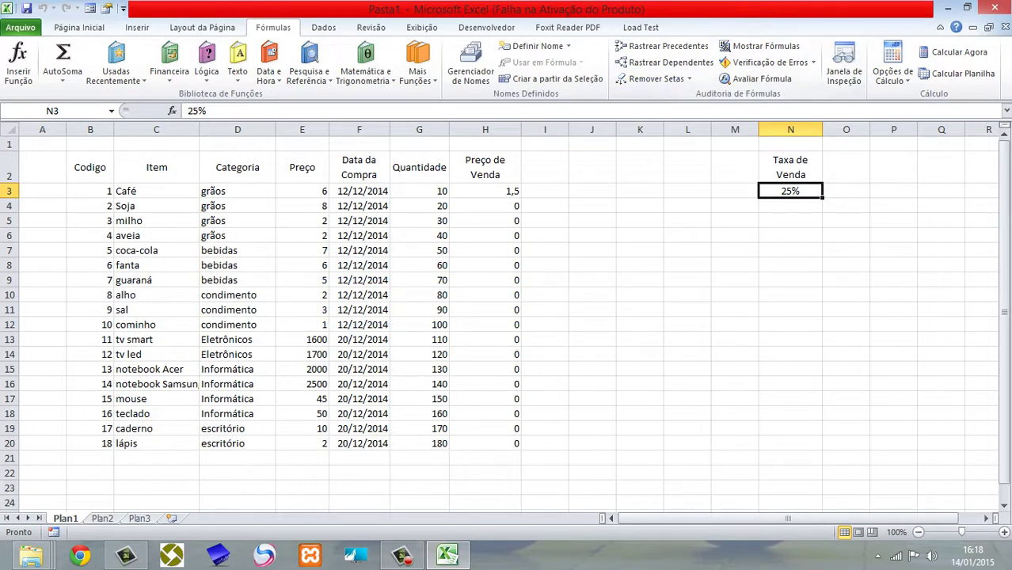
click(486, 191)
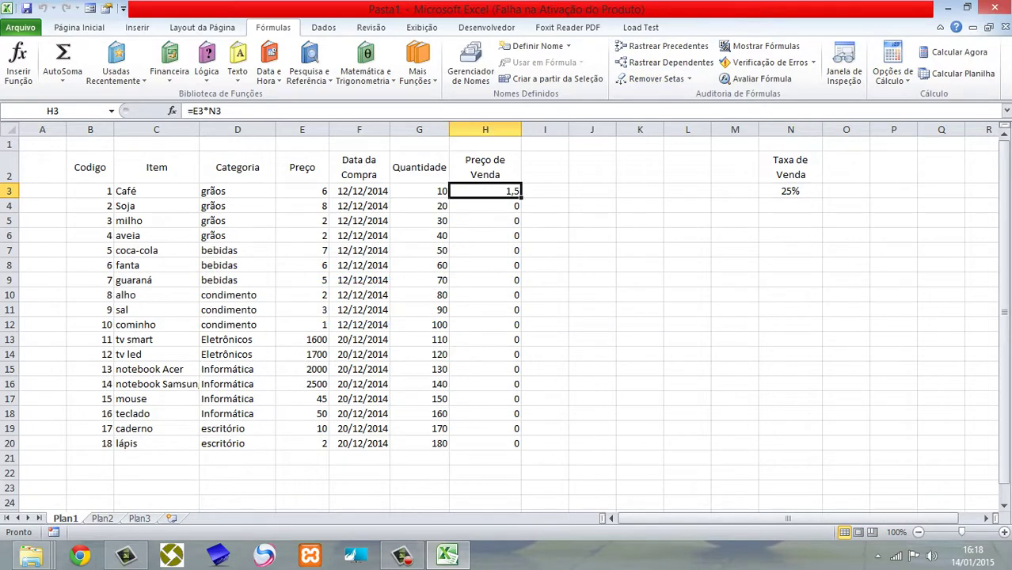
Change H3 to =E3*$N$3 and fill it down through H20
key(F2)
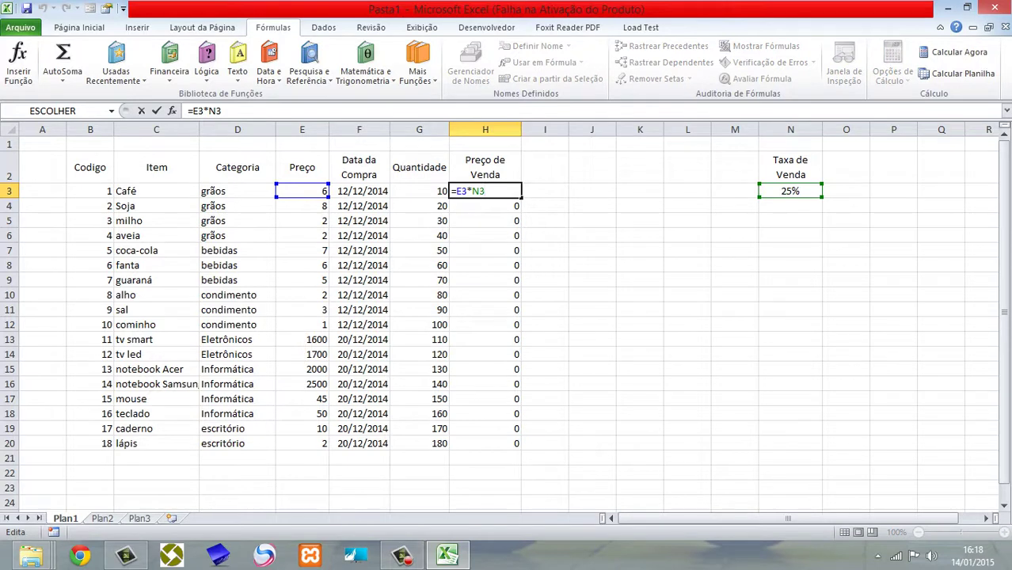
key(F4)
key(Return)
key(Up)
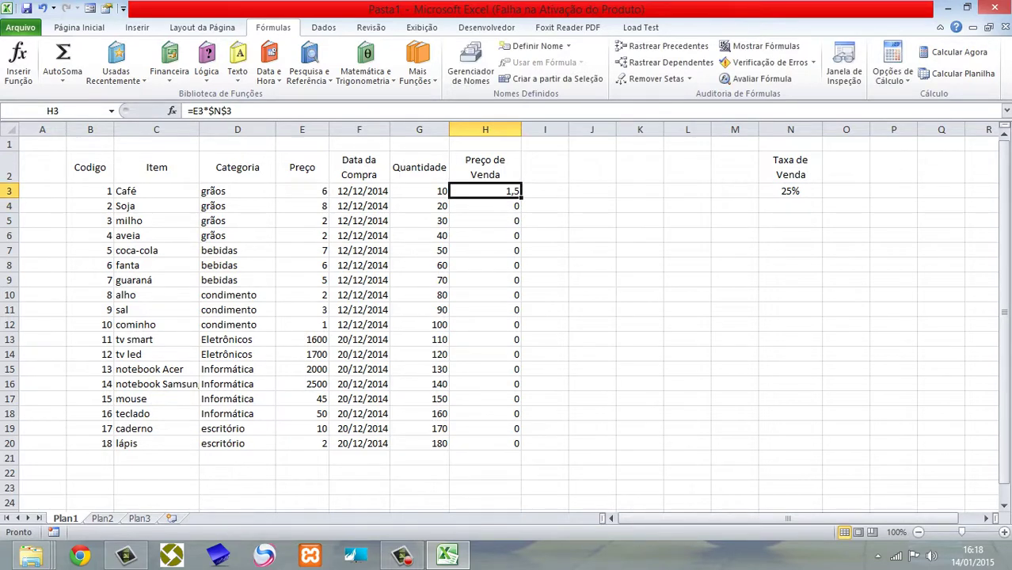
drag(520, 198, 507, 445)
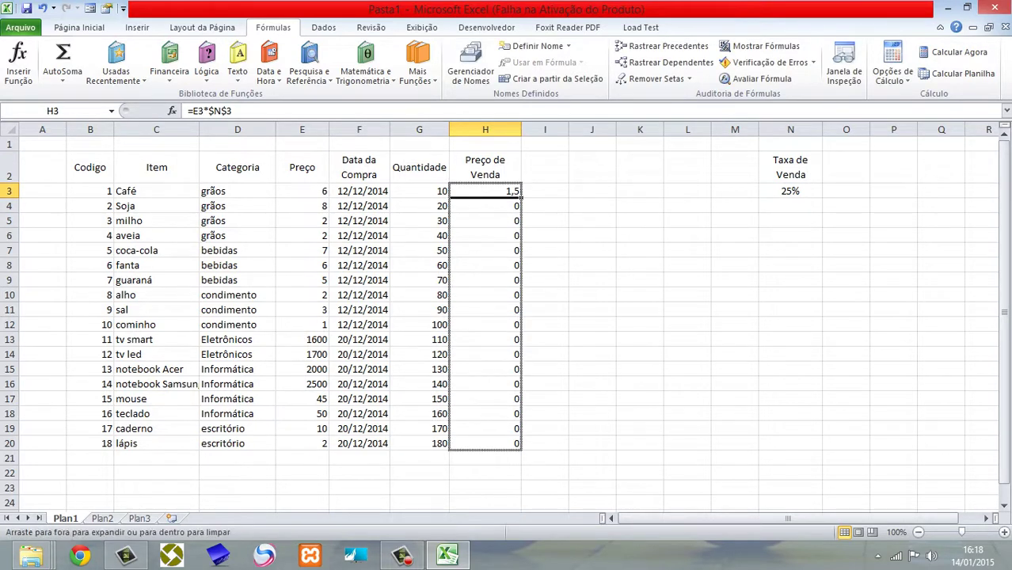
Trace precedents for H16, H9, H11 and H20 to confirm the $N$3 reference, then clear the arrows
click(485, 385)
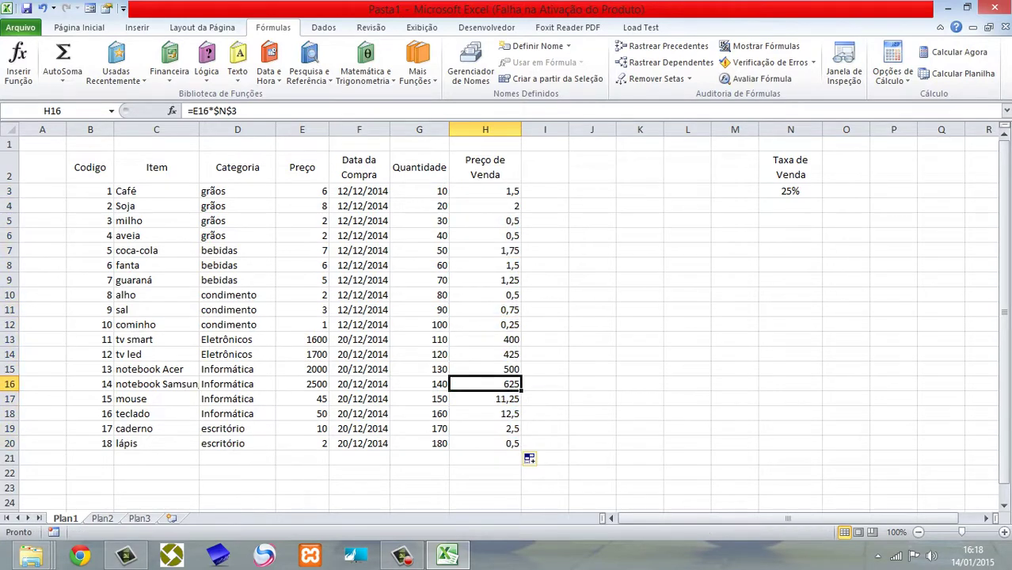
click(661, 46)
click(545, 295)
drag(485, 294, 484, 281)
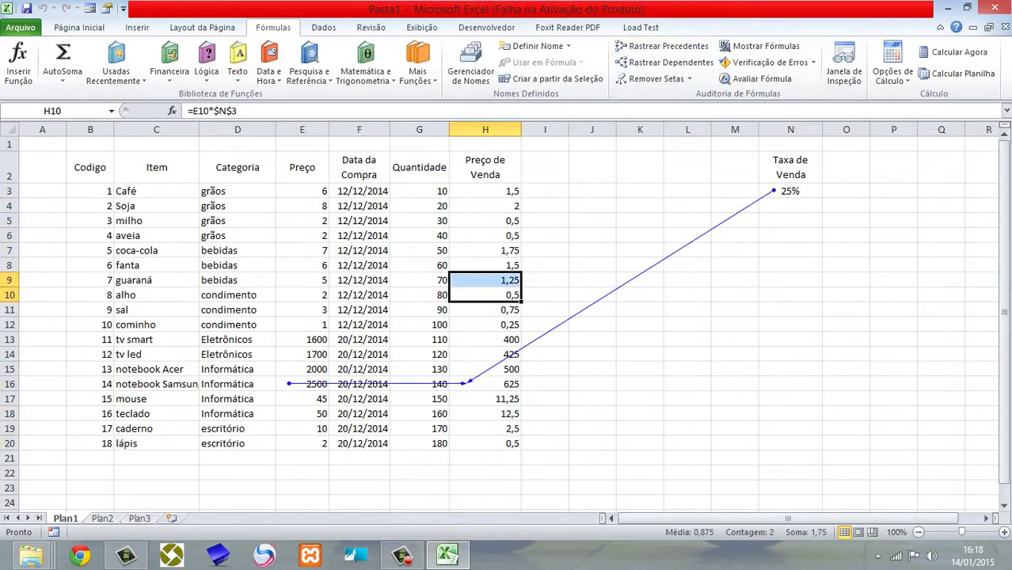
click(485, 281)
click(661, 46)
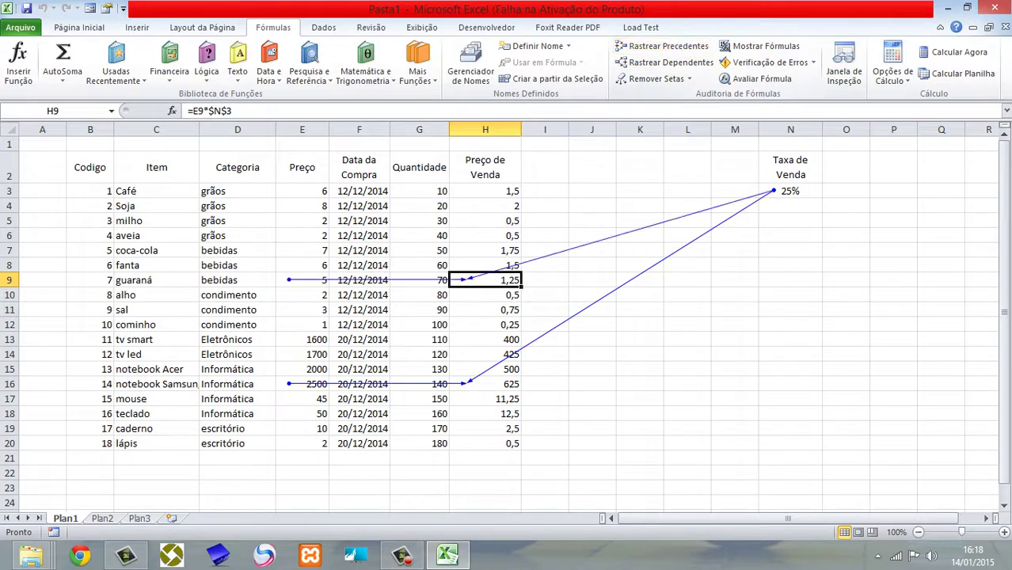
click(485, 310)
click(661, 46)
click(485, 458)
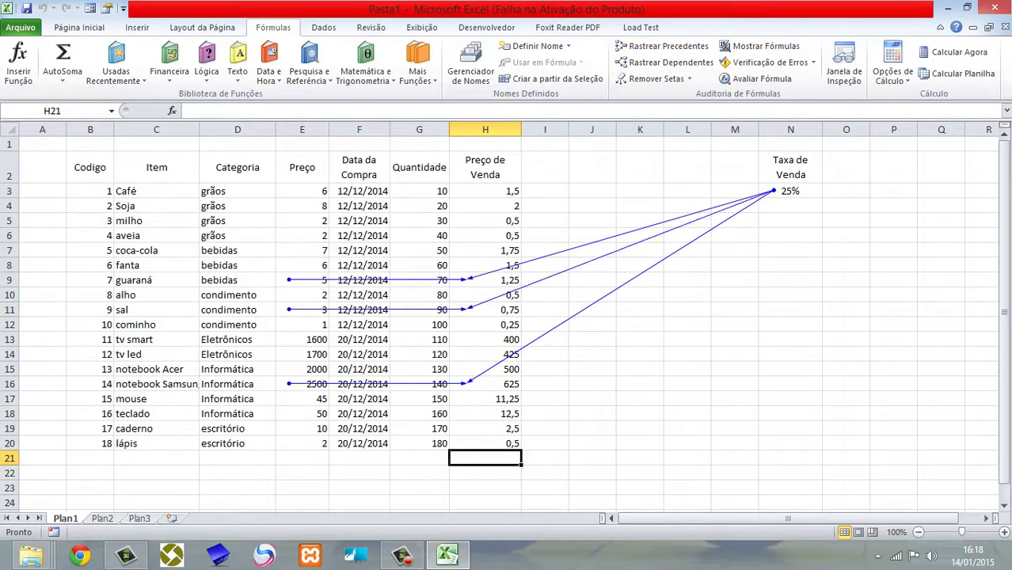
click(485, 444)
click(661, 46)
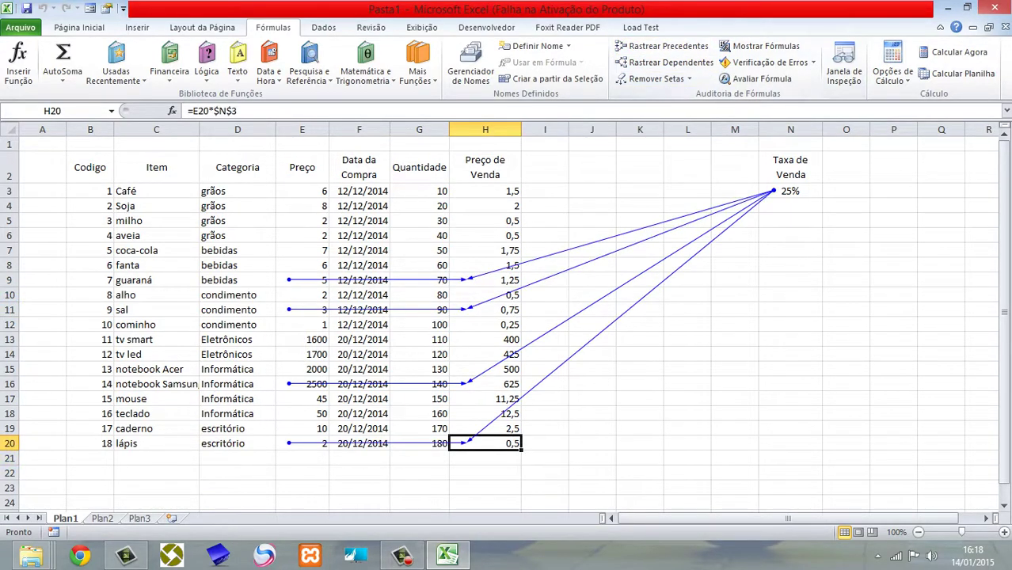
click(485, 220)
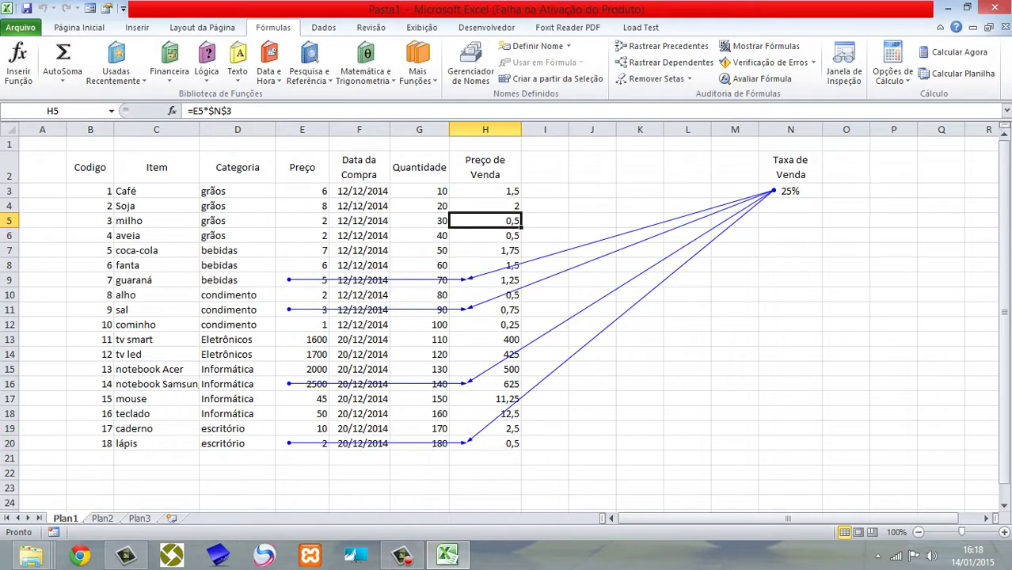
click(651, 79)
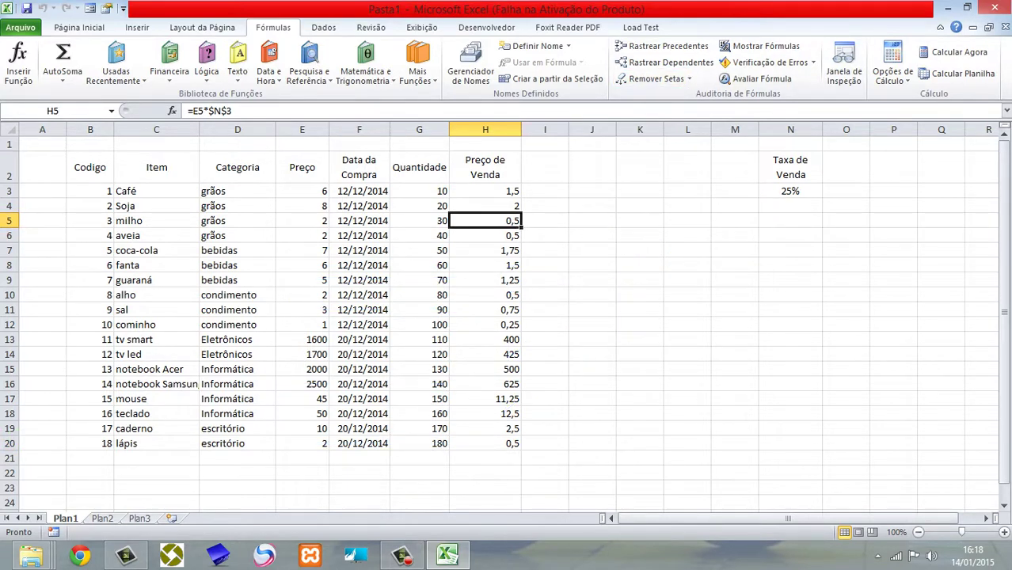
click(791, 167)
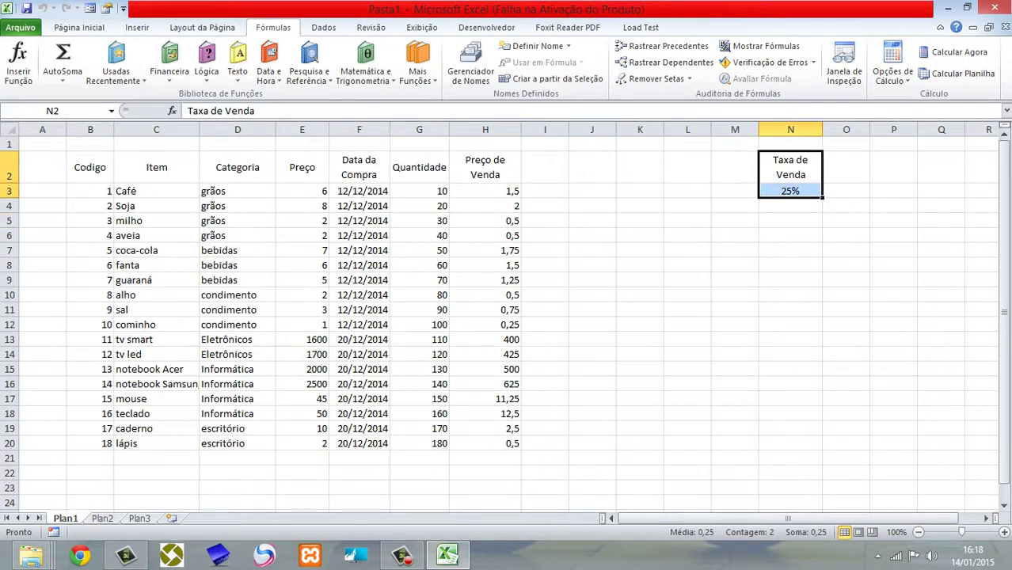
Select N2:N3 and bring up Criar a partir da Seleção
key(shift+Down)
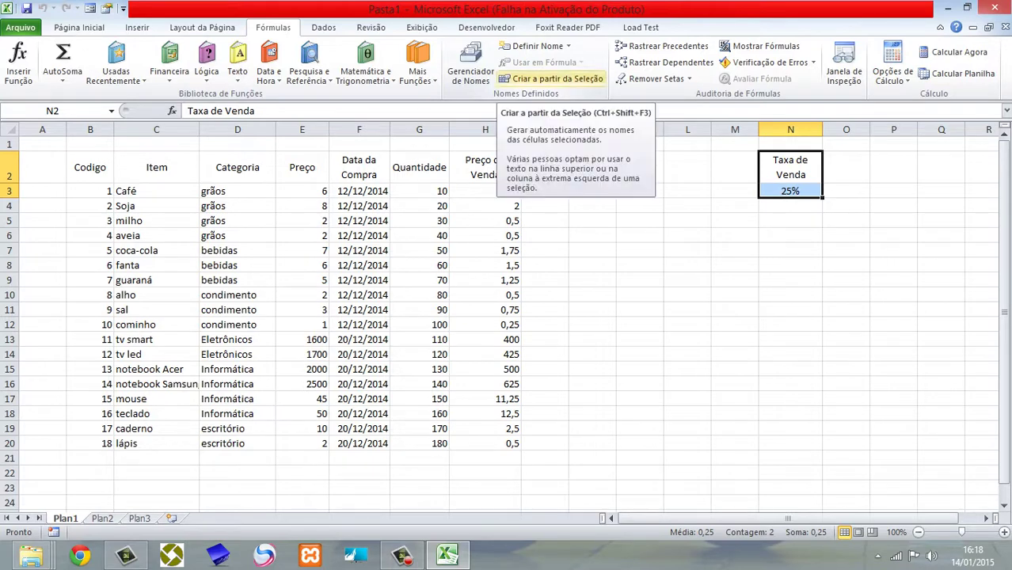
click(552, 78)
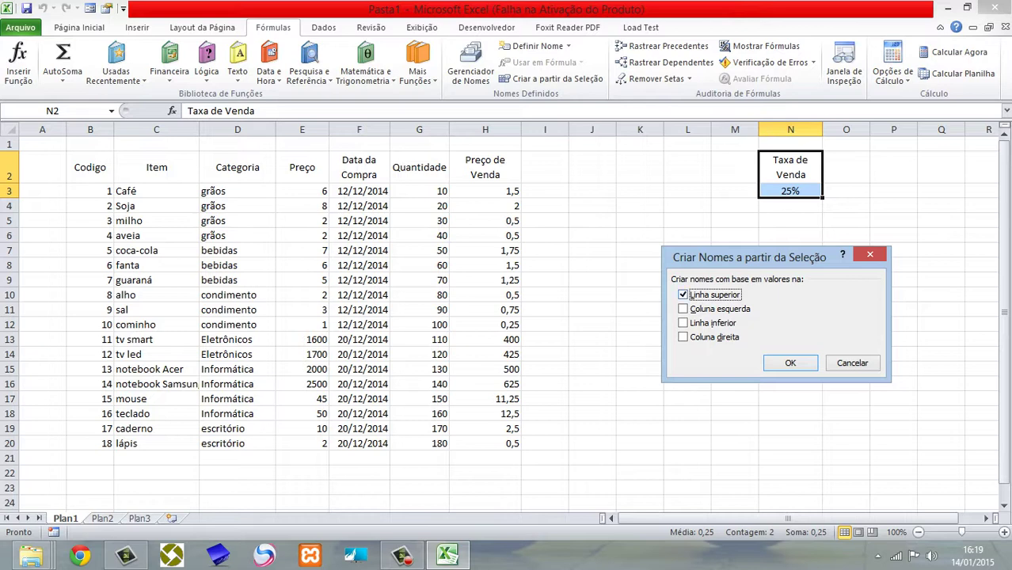
Create the name Taxa_de_Venda from the top row and clear H3:H20
click(812, 362)
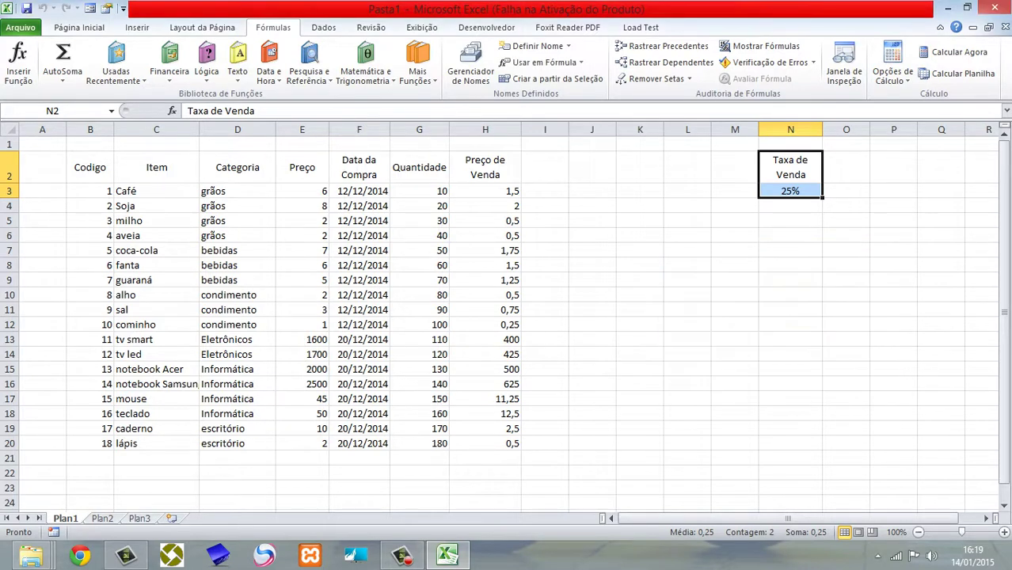
drag(486, 191, 486, 443)
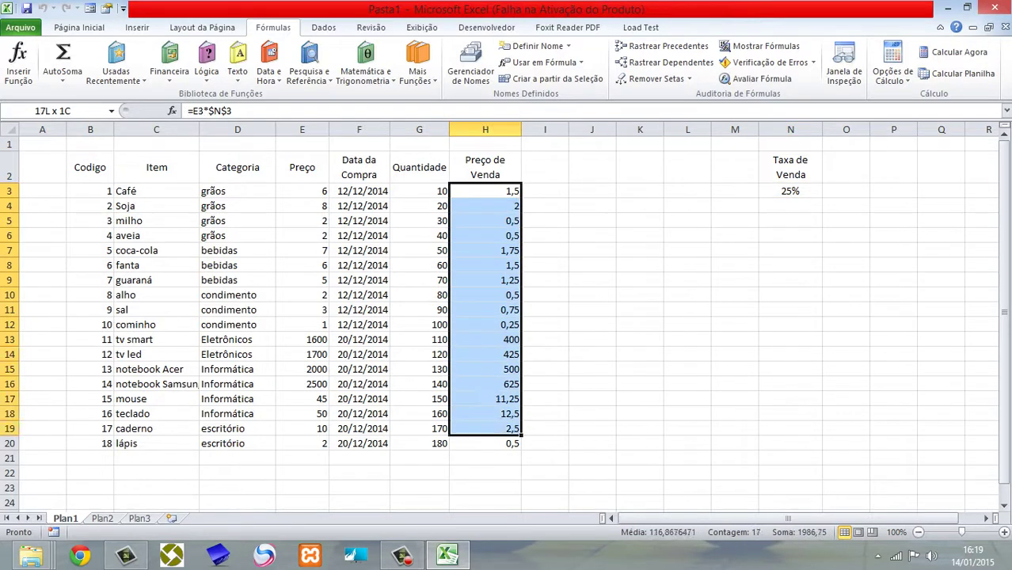
key(Delete)
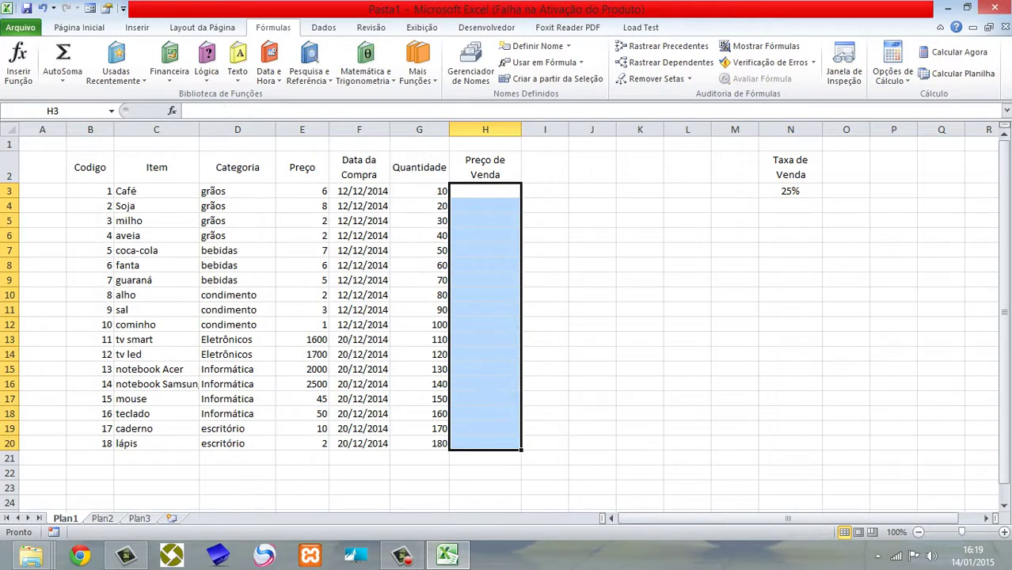
Enter =E3*Taxa_de_Venda in H3 and fill it down through H20
click(486, 191)
text(=)
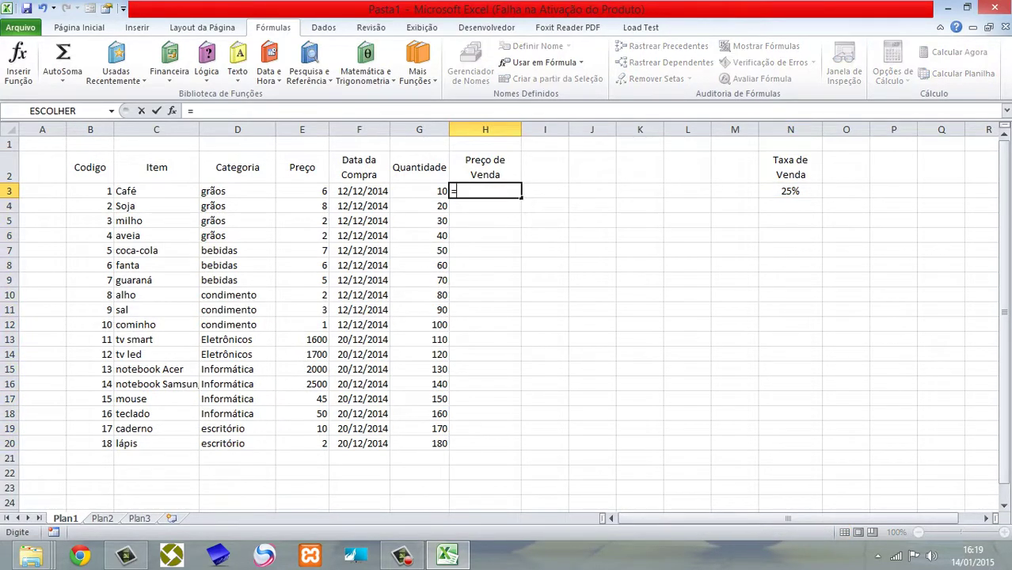
click(302, 191)
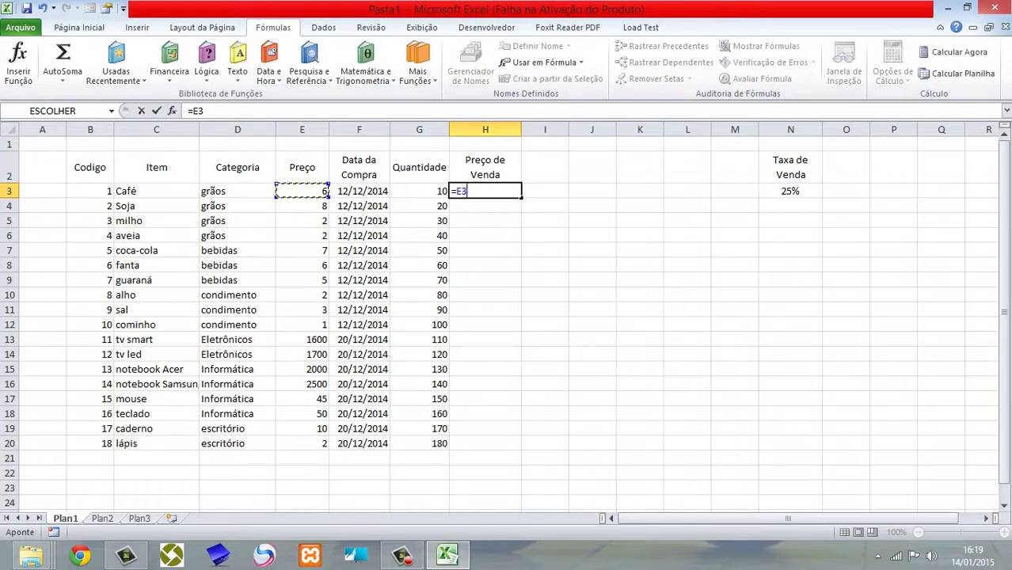
text(*)
click(791, 191)
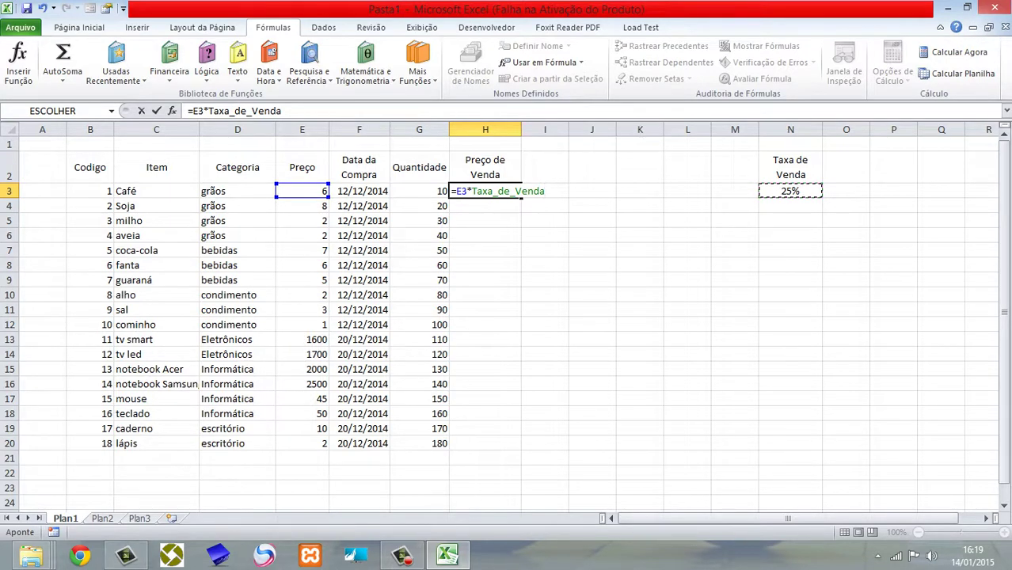
key(Return)
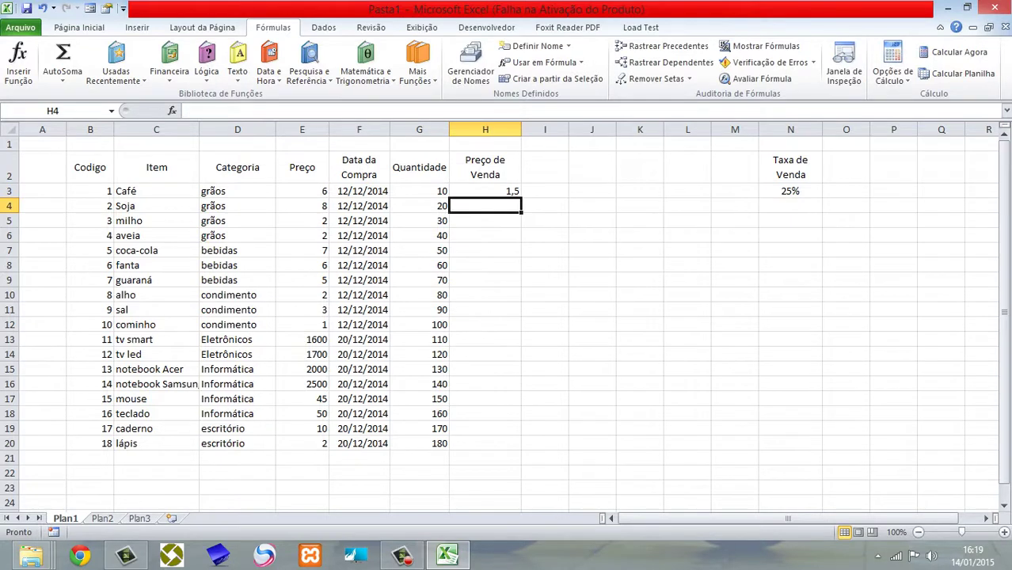
click(485, 191)
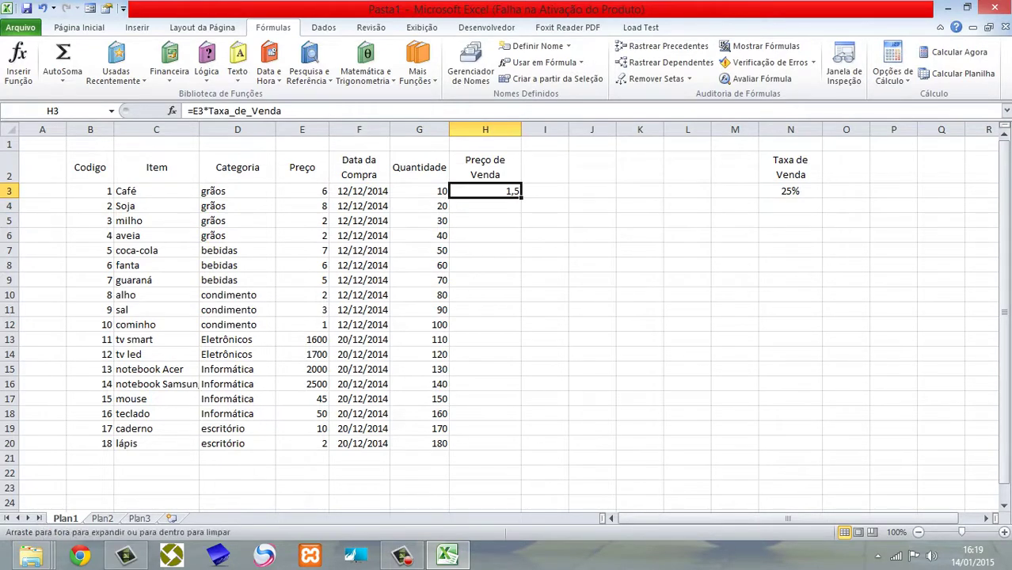
drag(521, 197, 507, 447)
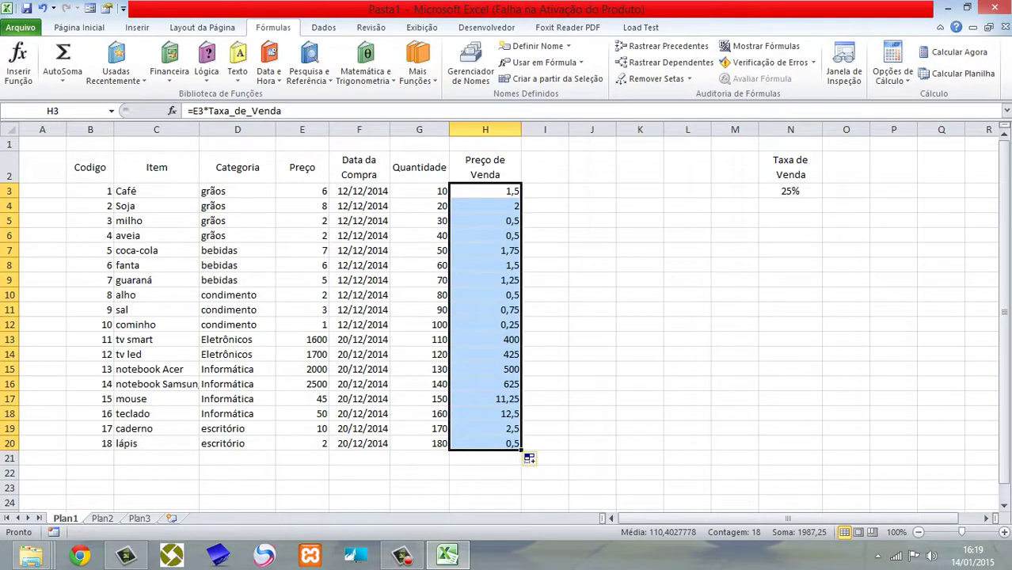
click(484, 191)
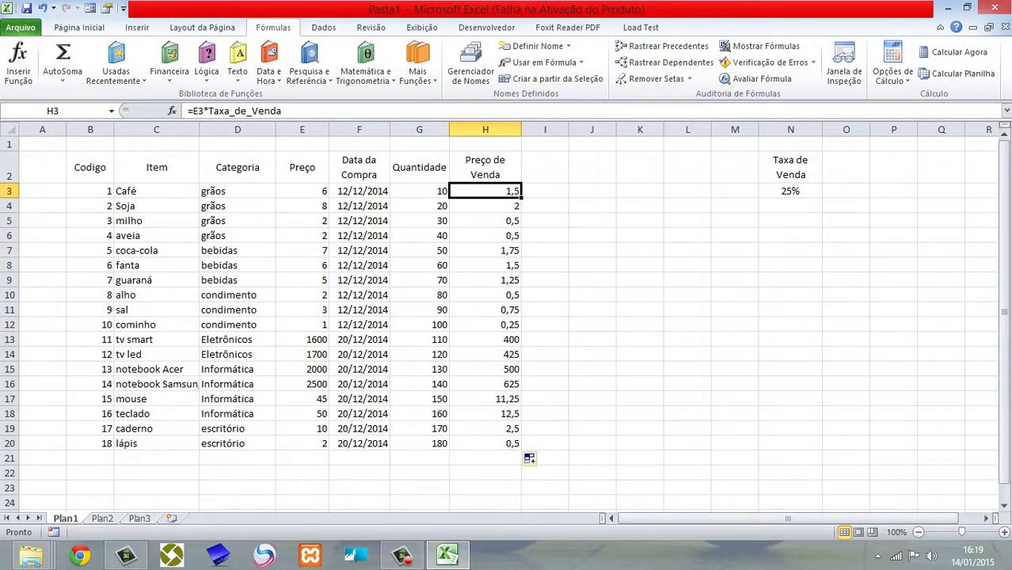
key(F2)
Change H3 to =E3*Taxa_de_Venda+E3 and fill it down through H20
text(+)
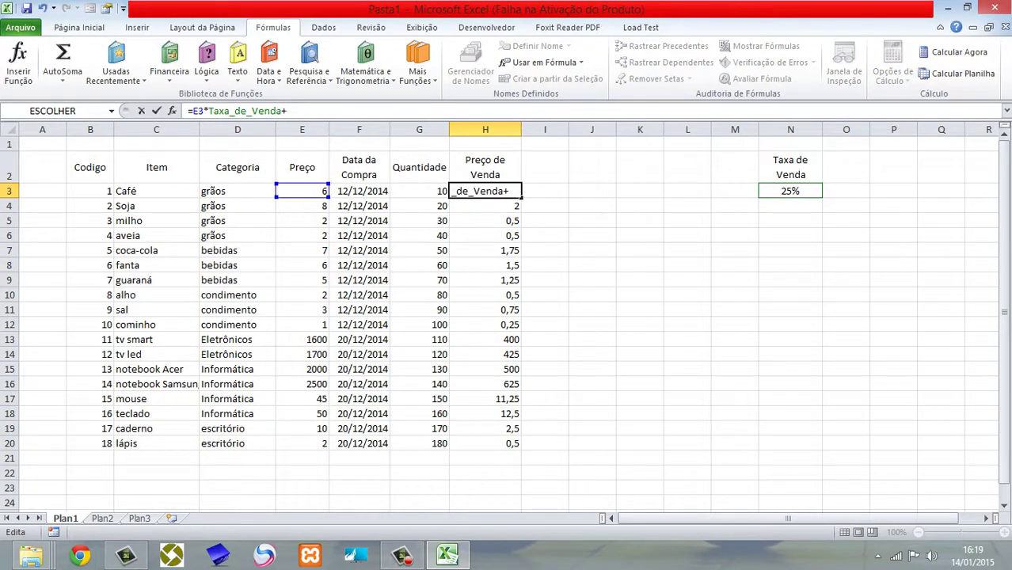
click(301, 191)
key(Return)
key(Up)
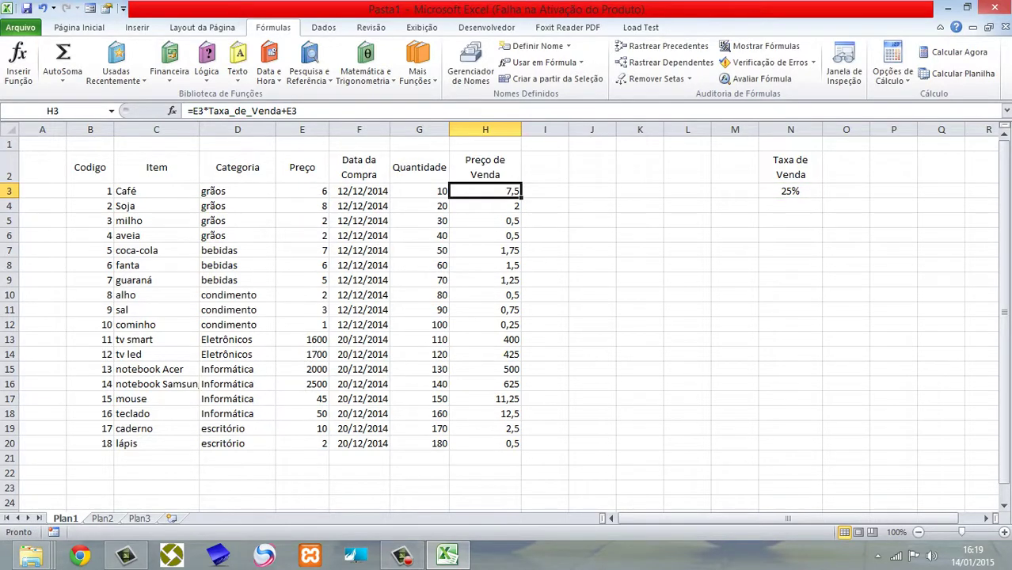
drag(523, 198, 507, 444)
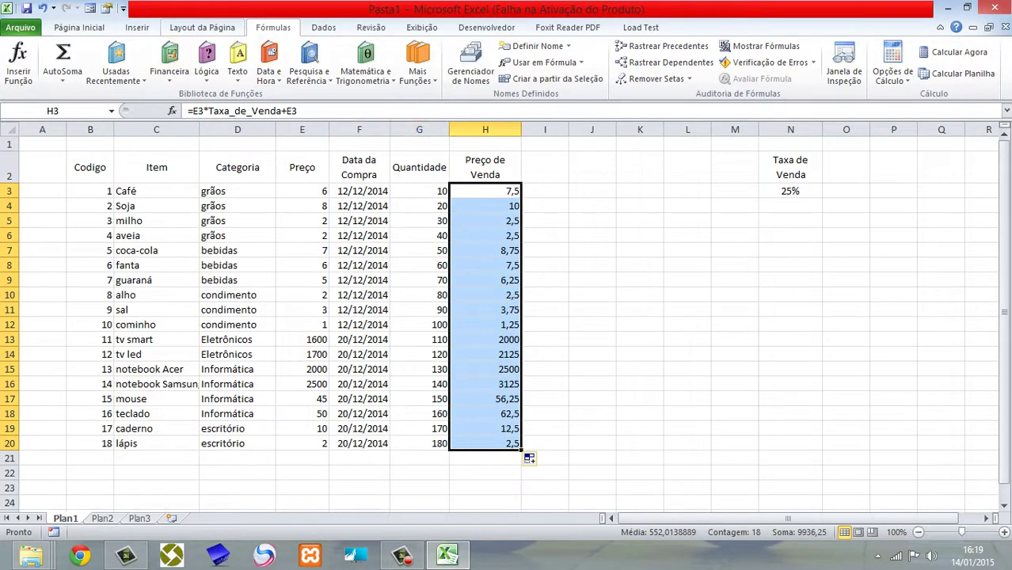
Format the sale prices as R$ accounting currency and widen column H
click(79, 27)
click(489, 73)
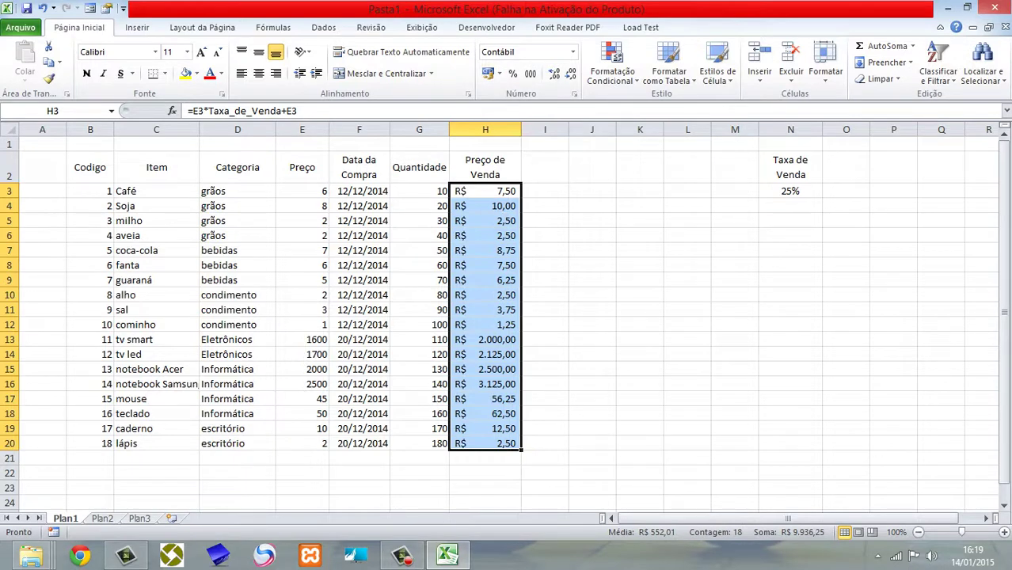
click(485, 191)
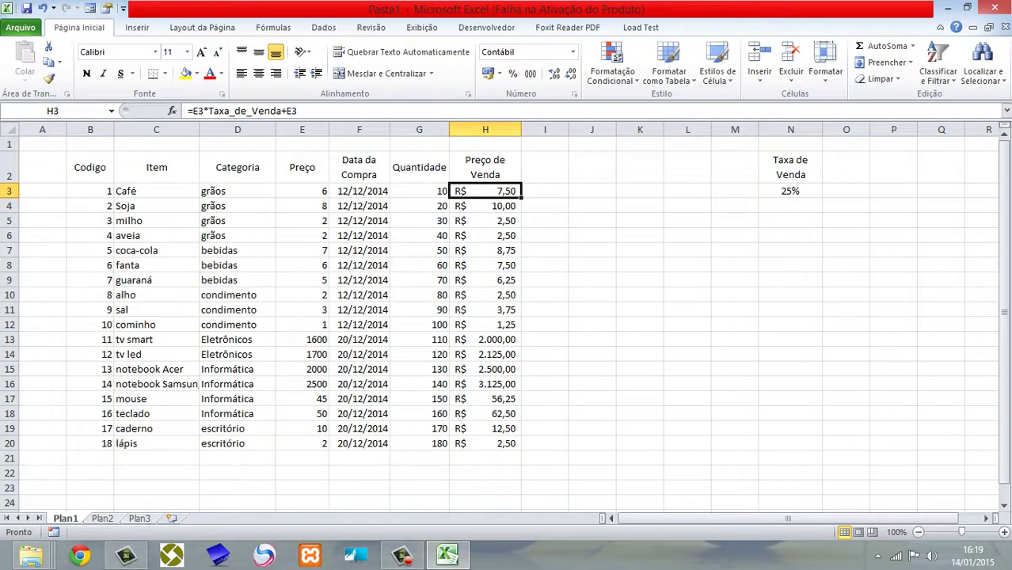
mouse_move(521, 129)
mouse_down()
mouse_move(545, 130)
mouse_move(523, 129)
mouse_up()
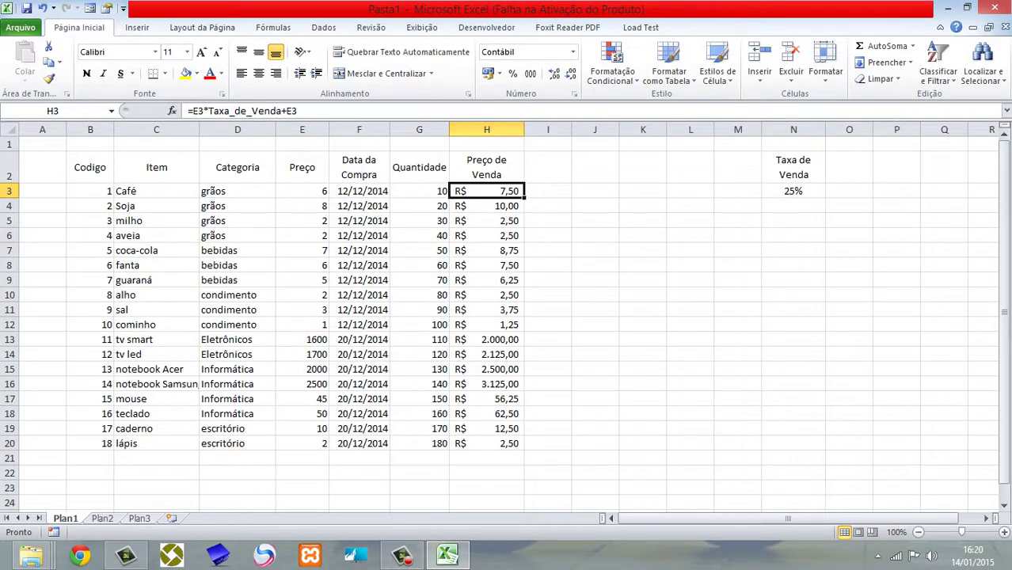
Format B2:H20 as a table with headers using the dark header style
click(89, 167)
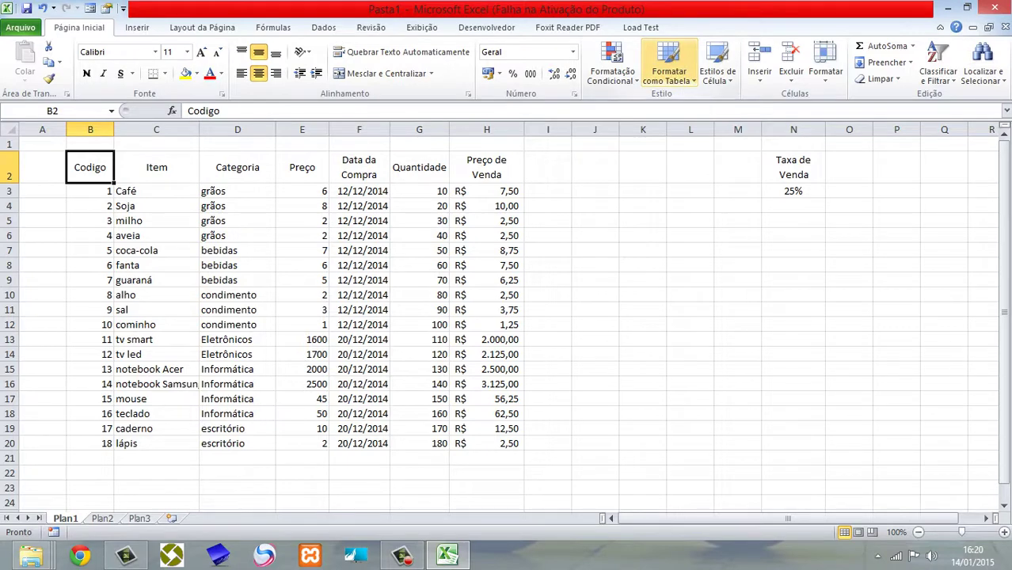
click(669, 71)
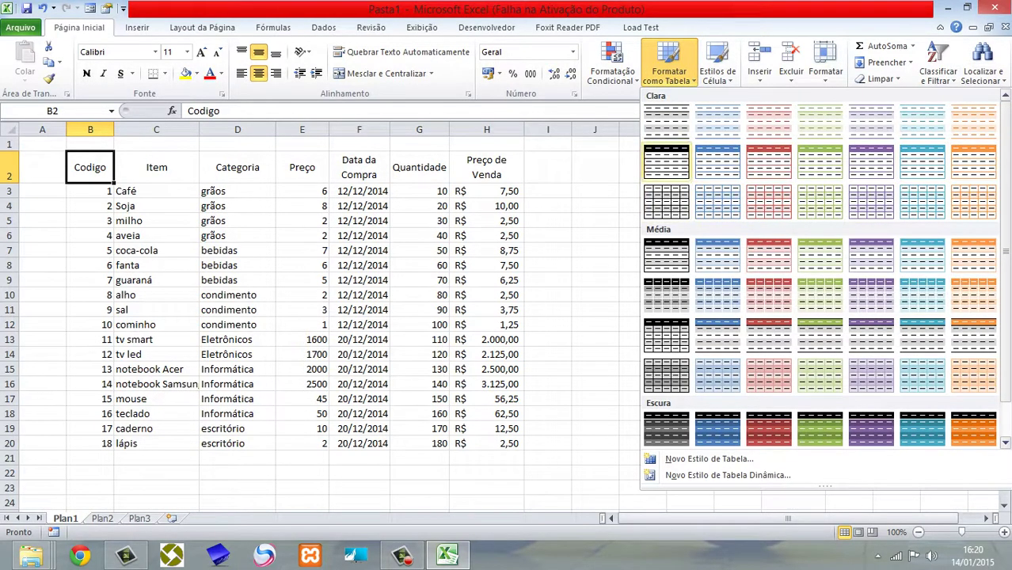
click(666, 163)
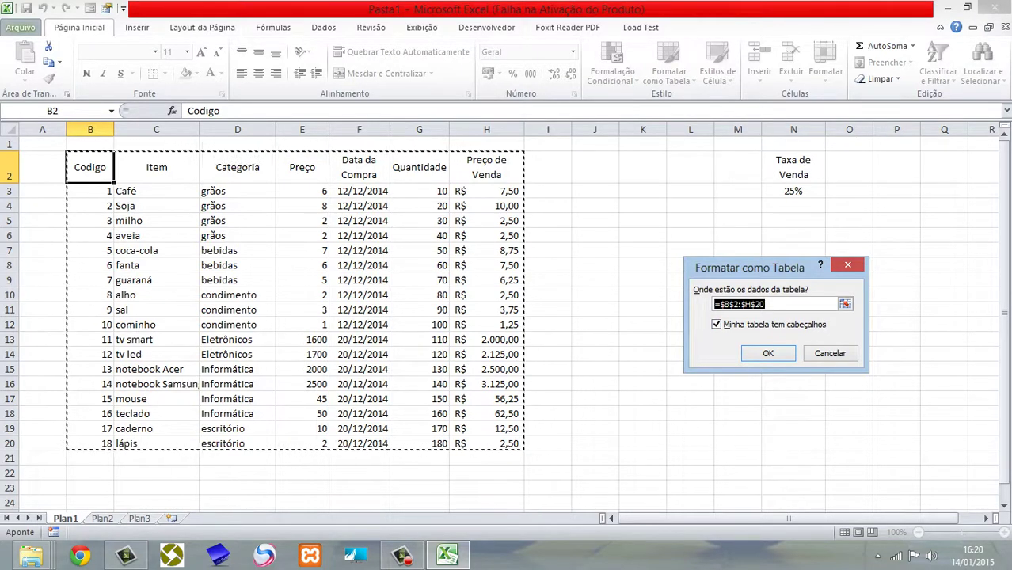
click(767, 353)
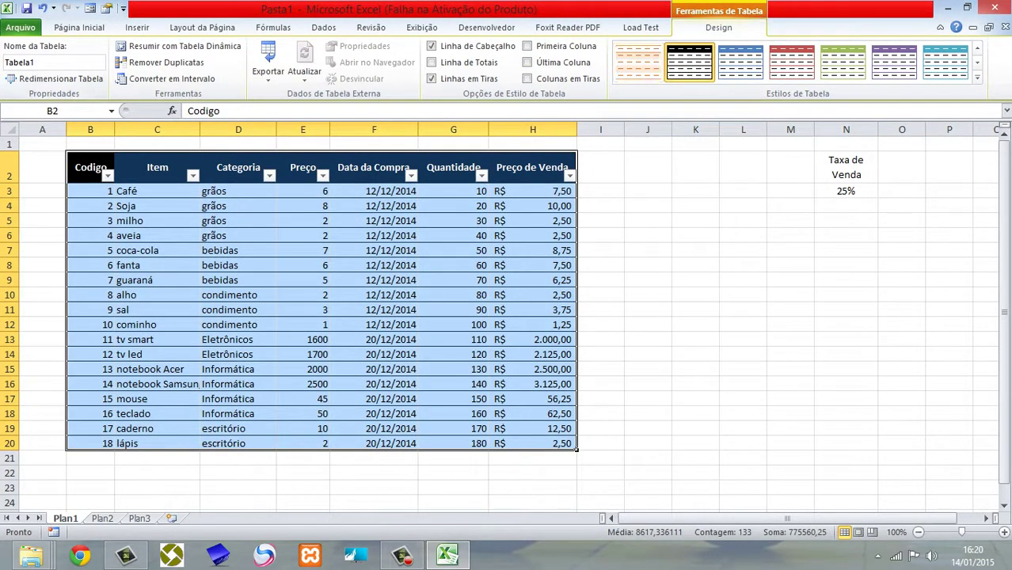
Rename the table to Produtos
click(20, 62)
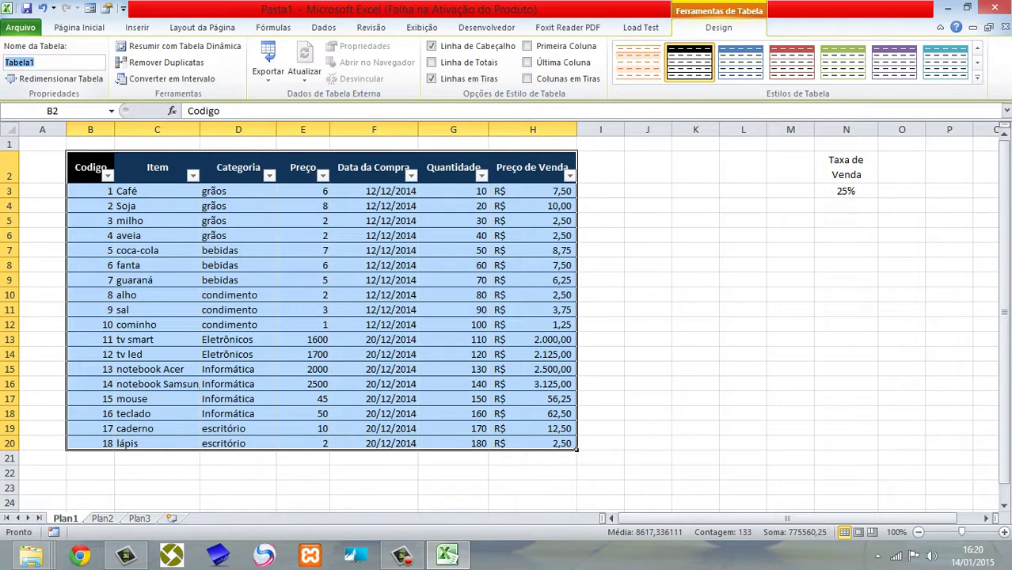
text(Prod)
text(utos)
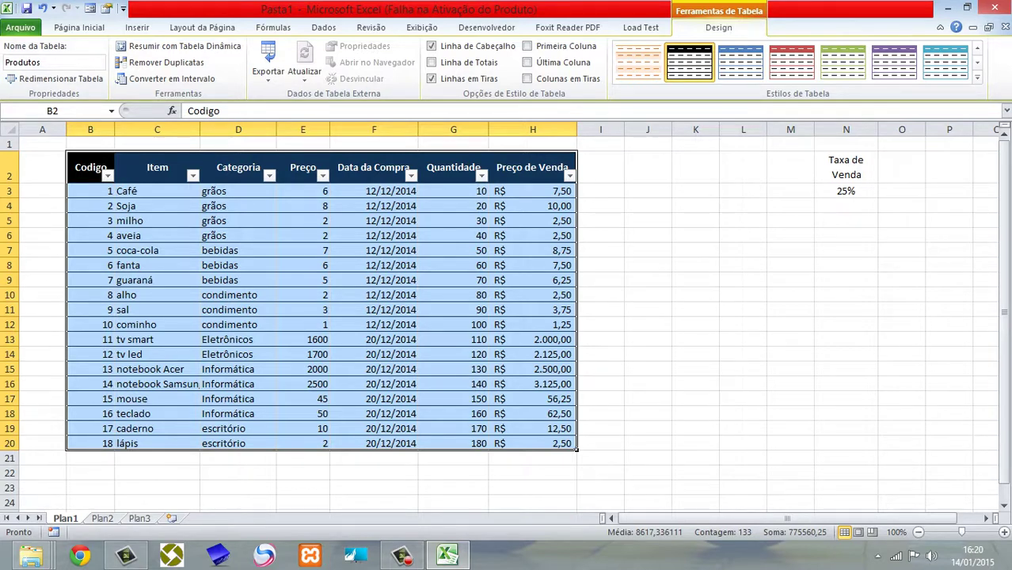
click(238, 205)
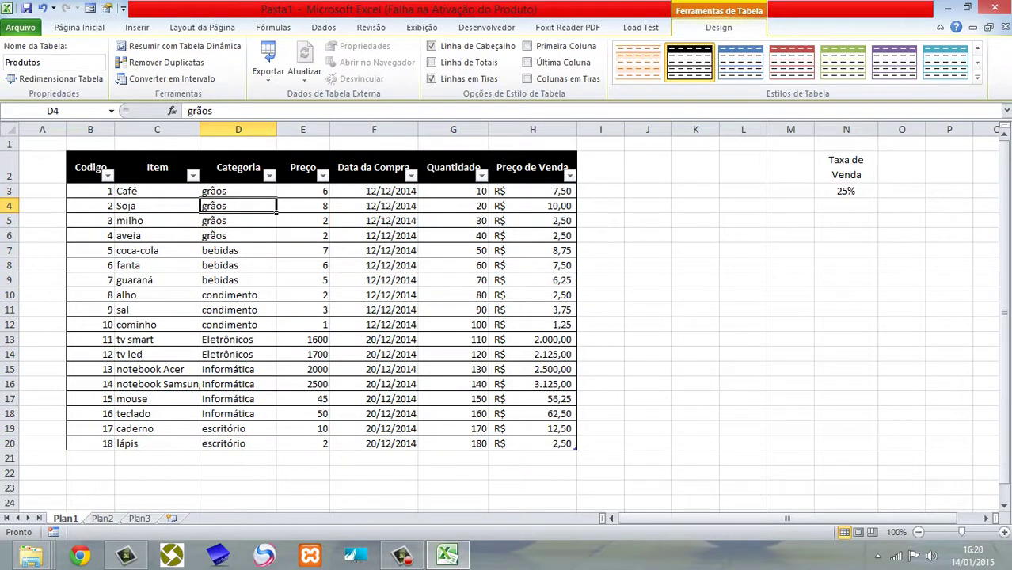
Rename sheet Plan1 to Cadastro and widen column C to fit 'notebook Samsung'
double_click(66, 518)
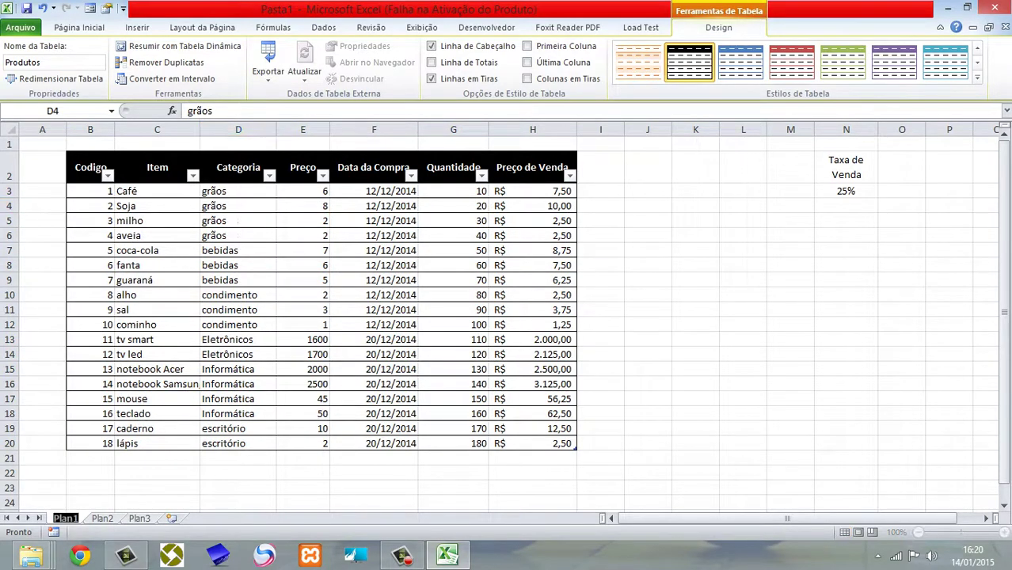
text(Cadastro)
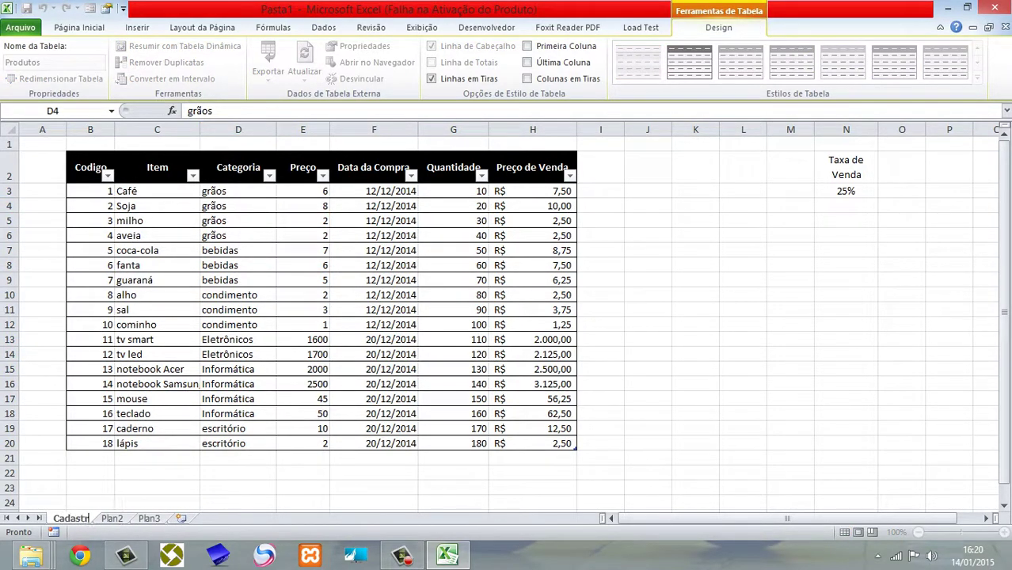
key(Return)
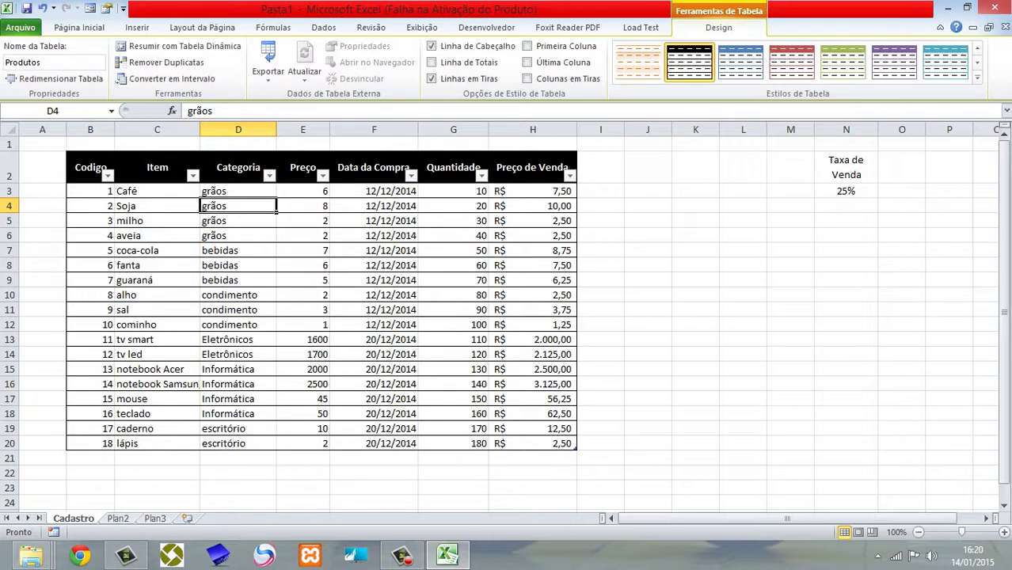
drag(200, 130, 209, 130)
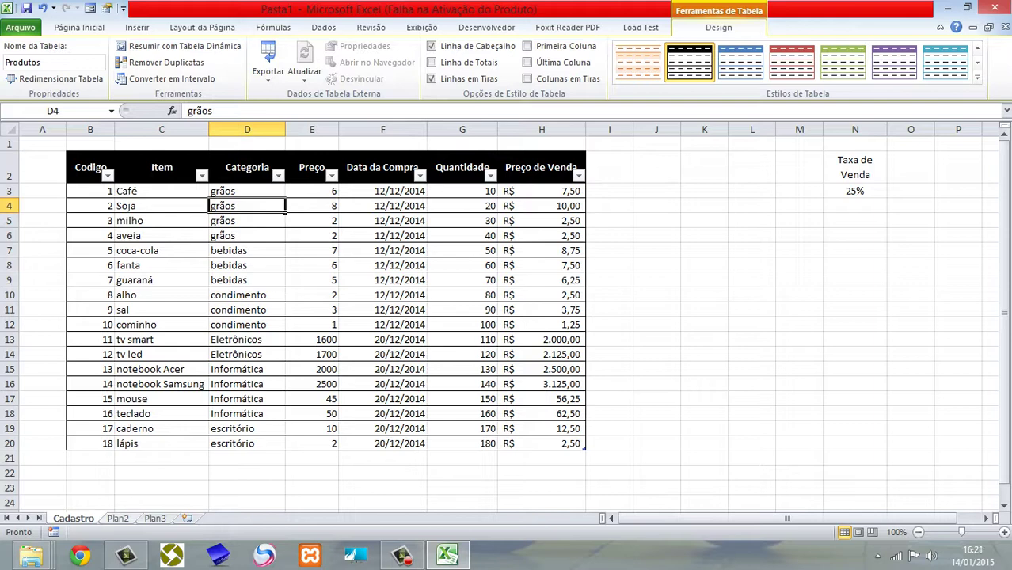
click(118, 518)
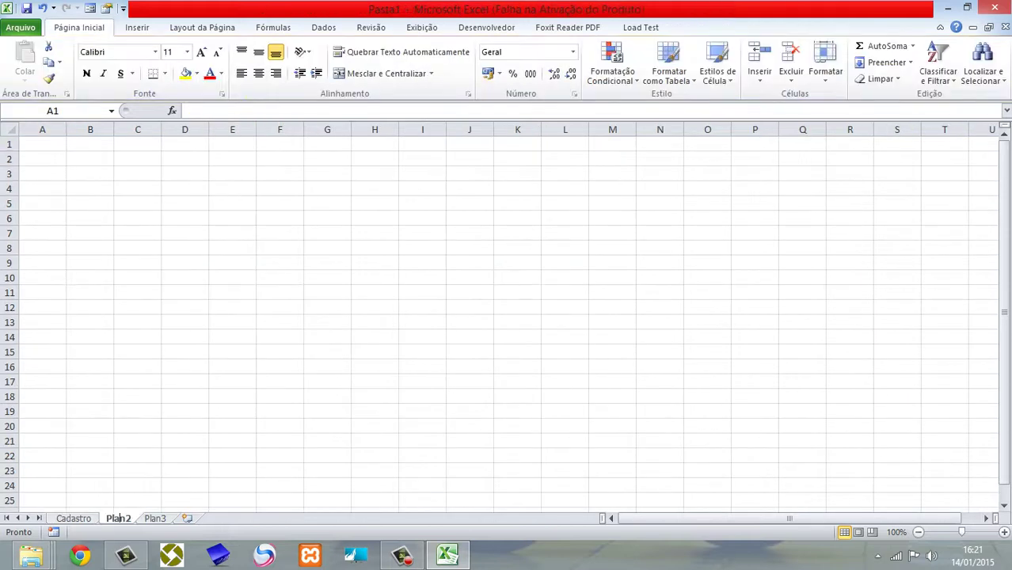
Rename the Plan2 sheet to Estatística
double_click(118, 518)
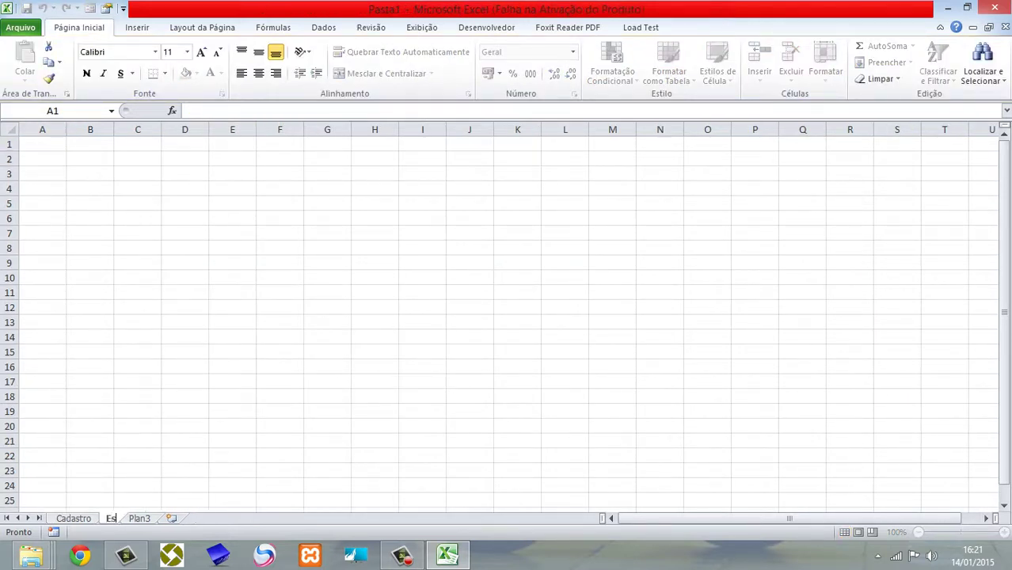
text(Estatís)
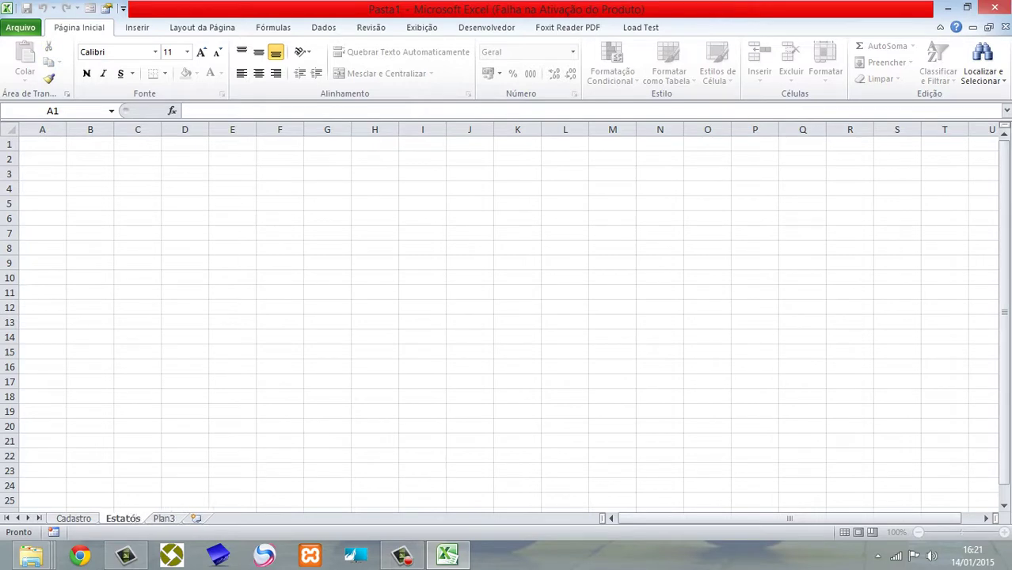
text(isti)
text(ca)
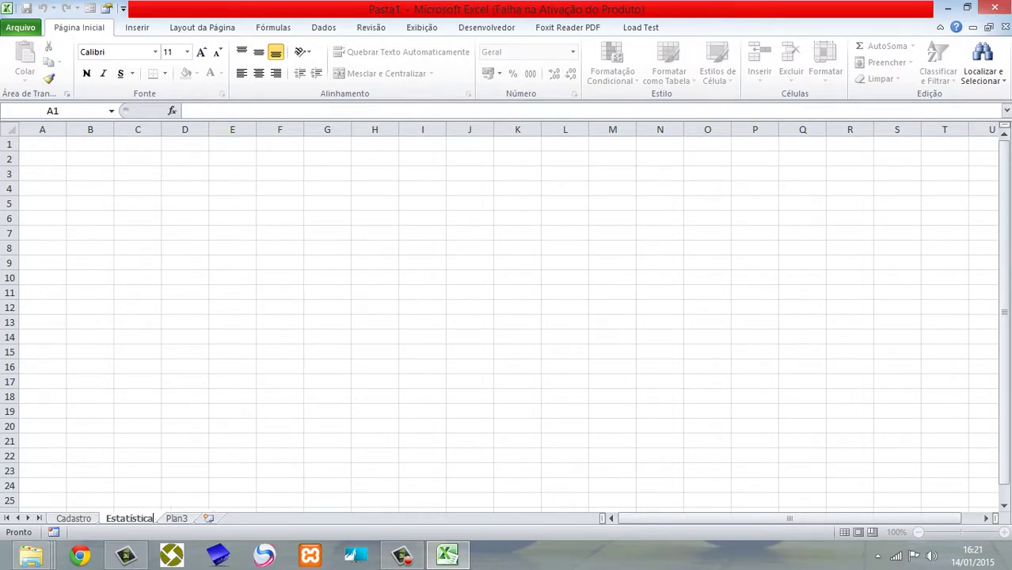
key(Return)
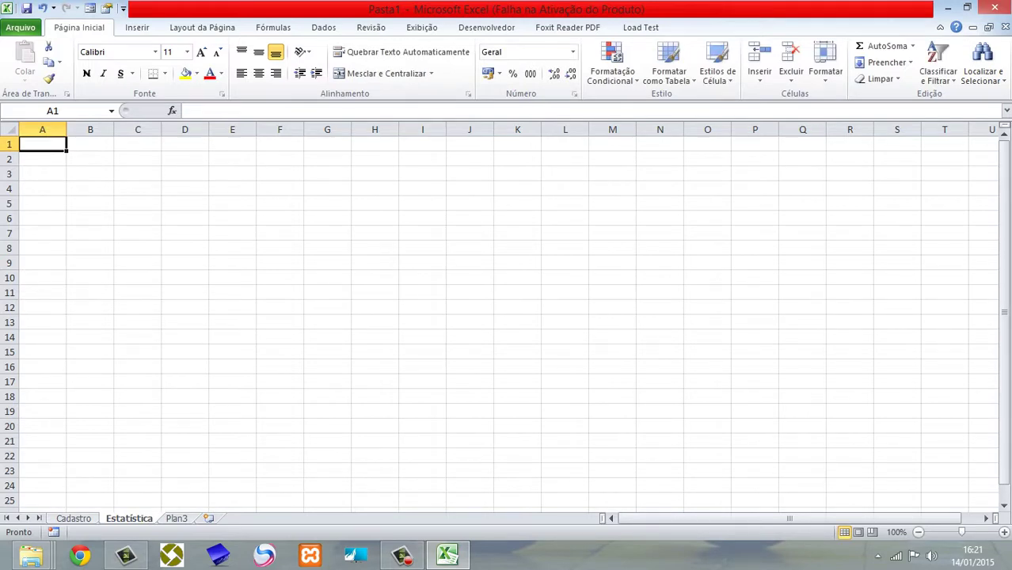
Put the heading 'Total por Categoria' in B2, then return to the Cadastro sheet
click(90, 158)
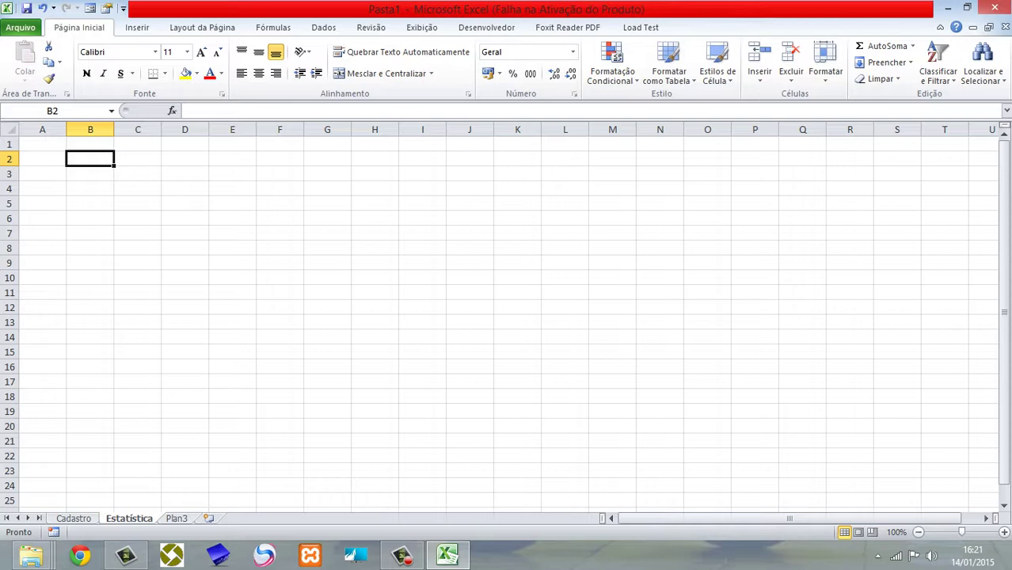
text(Total por Ca)
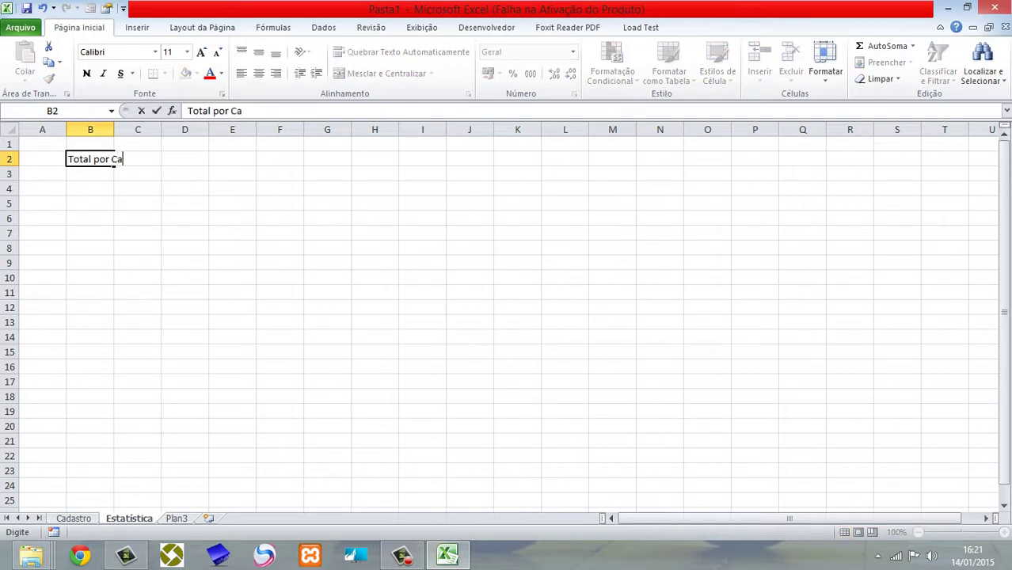
text(tegoria)
key(Return)
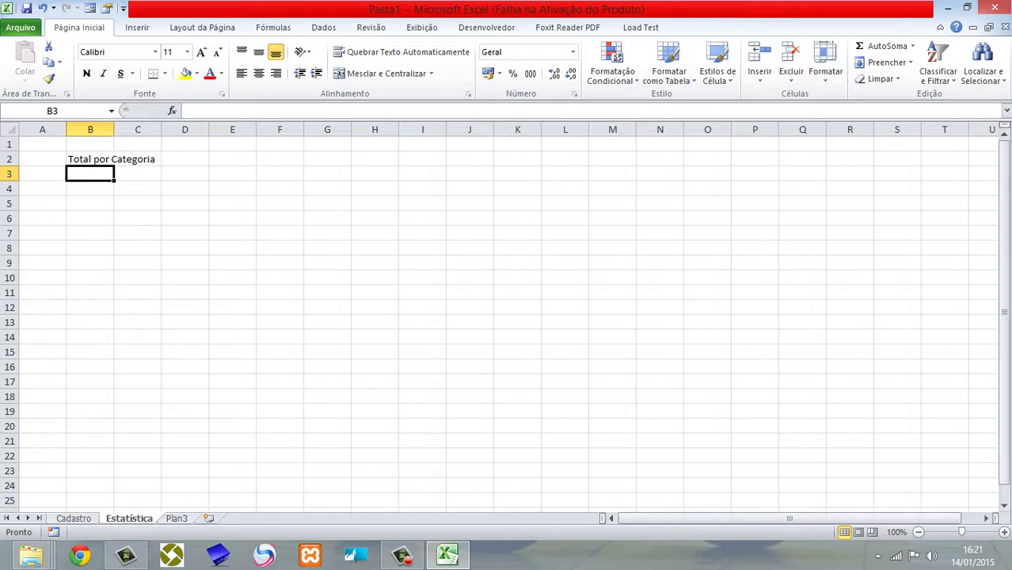
key(ctrl+Page_Up)
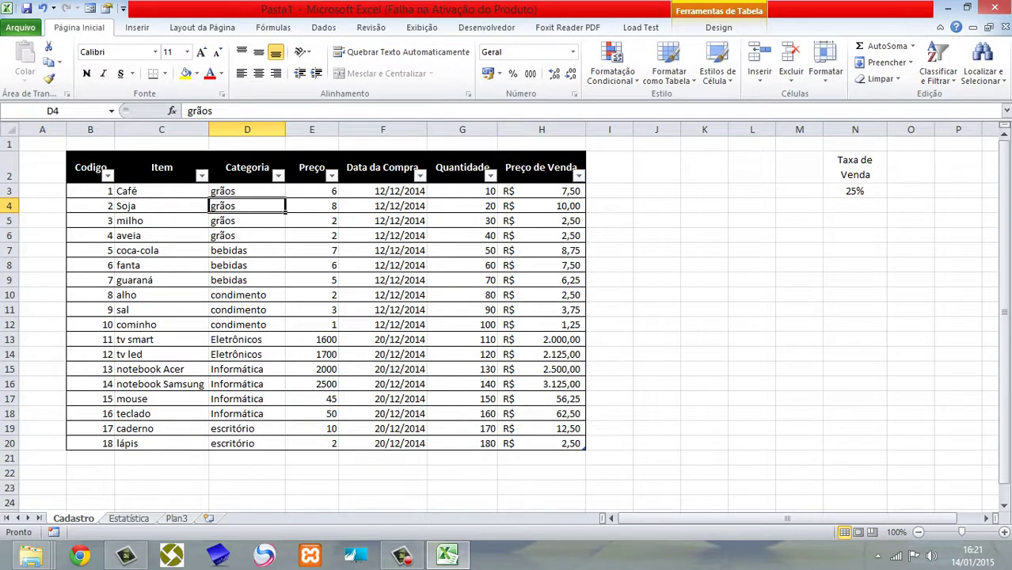
Copy Categoria cells D3:D20 and paste them as values into Estatística B3:B20
drag(247, 191, 247, 444)
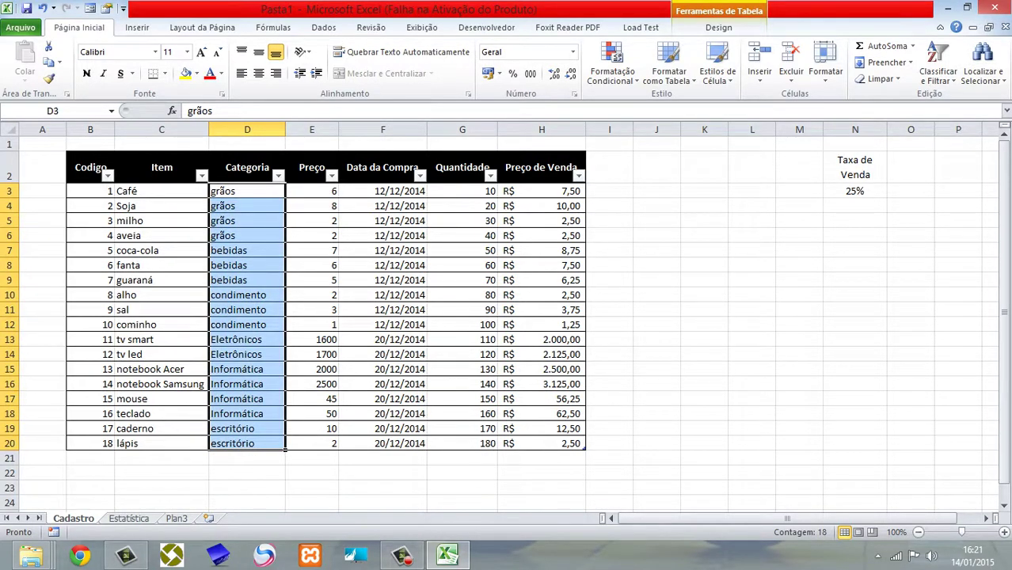
key(ctrl+c)
key(ctrl+Page_Down)
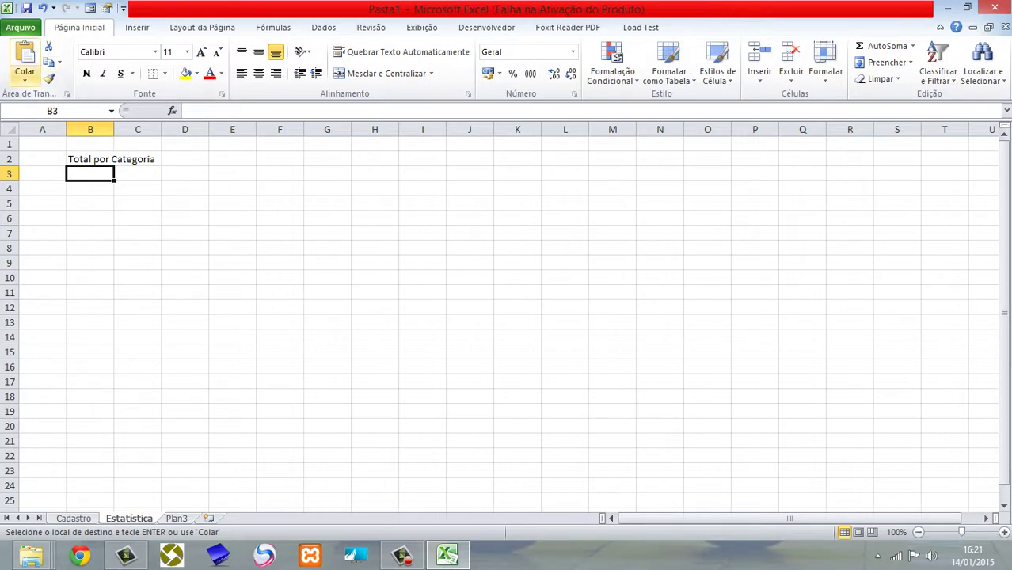
click(24, 74)
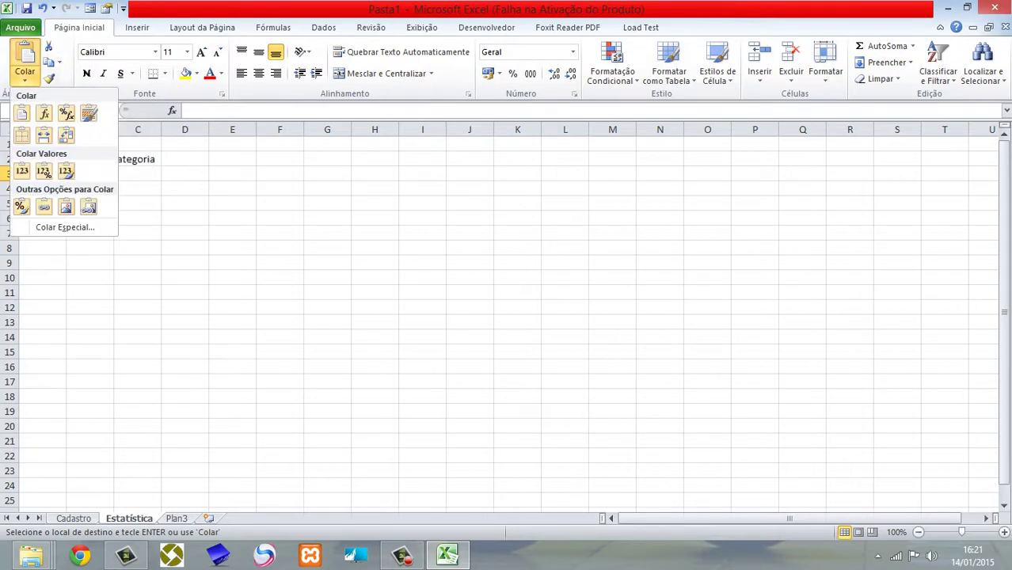
click(65, 227)
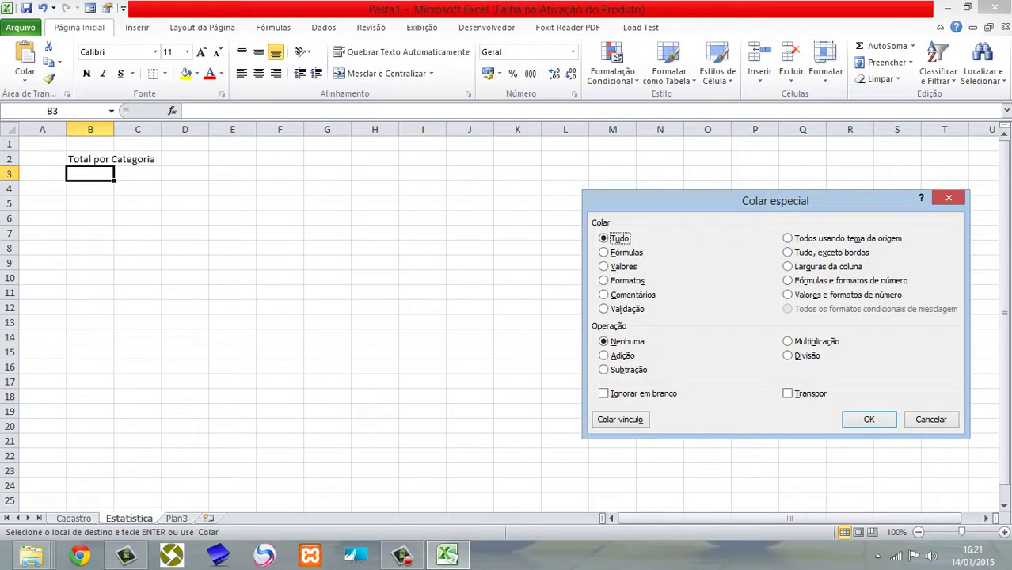
key(v)
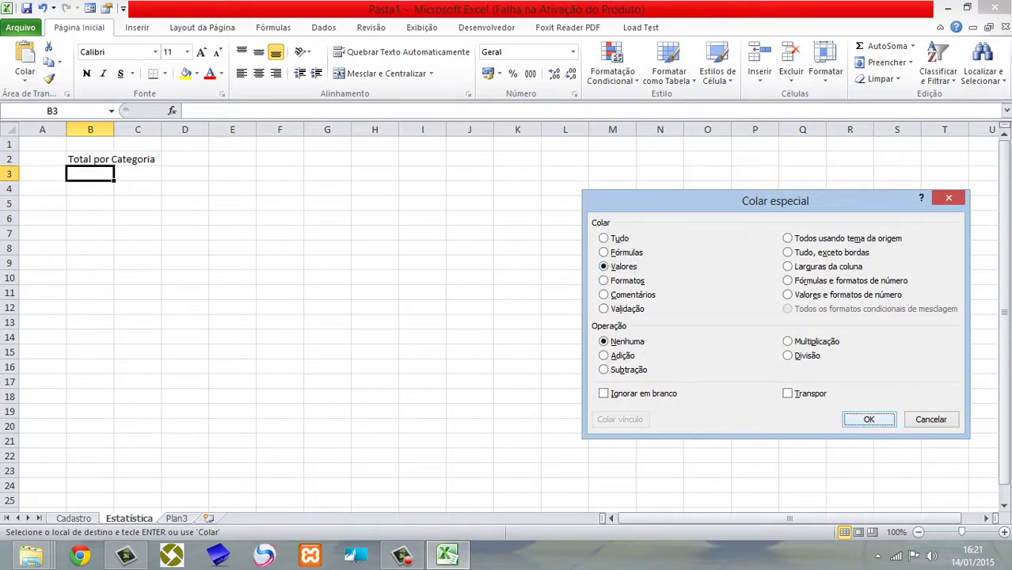
key(Return)
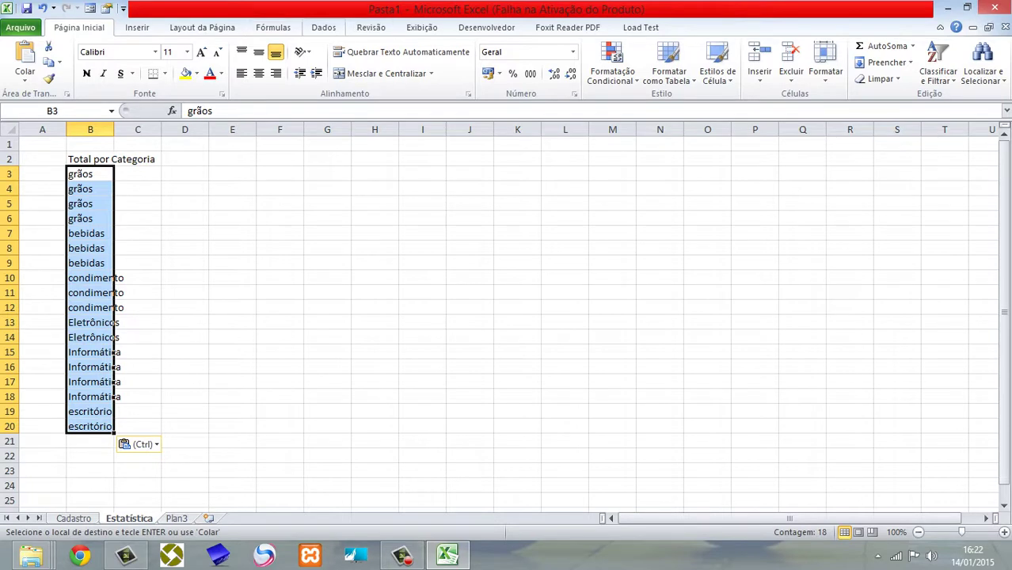
Remove duplicates from B3:B20 to leave six unique categories, and auto-fit column B
click(323, 27)
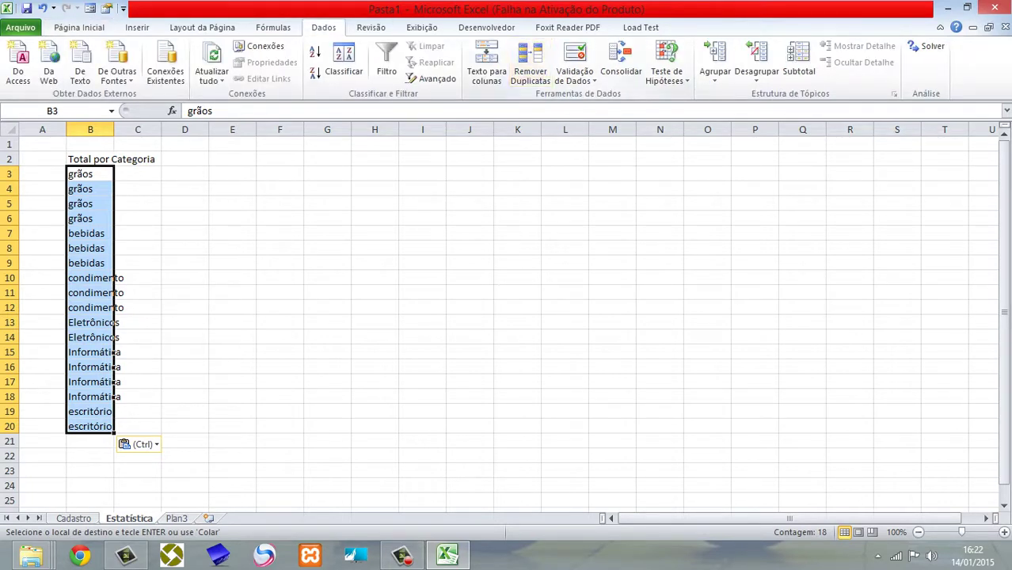
click(530, 64)
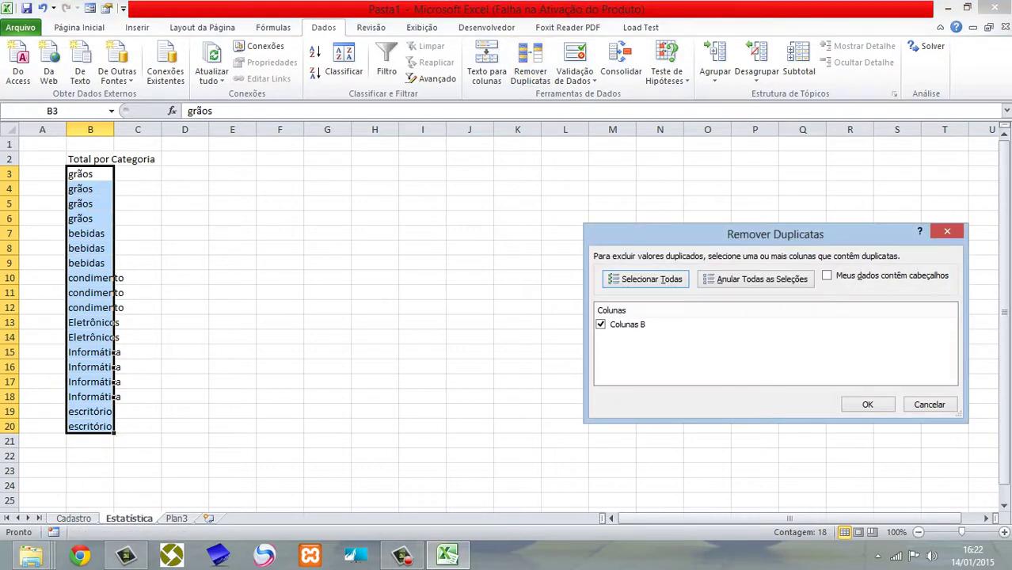
click(867, 404)
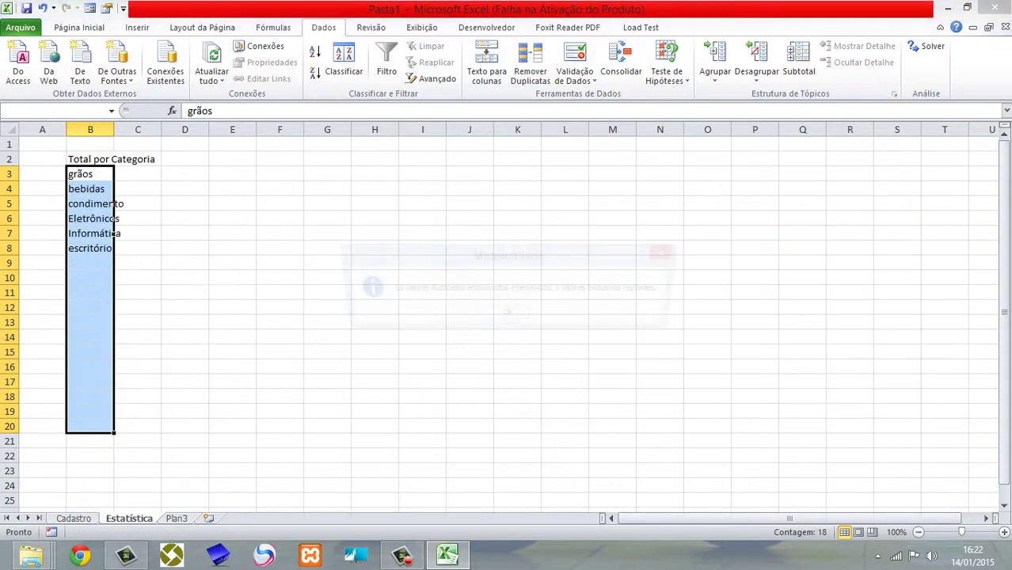
key(Return)
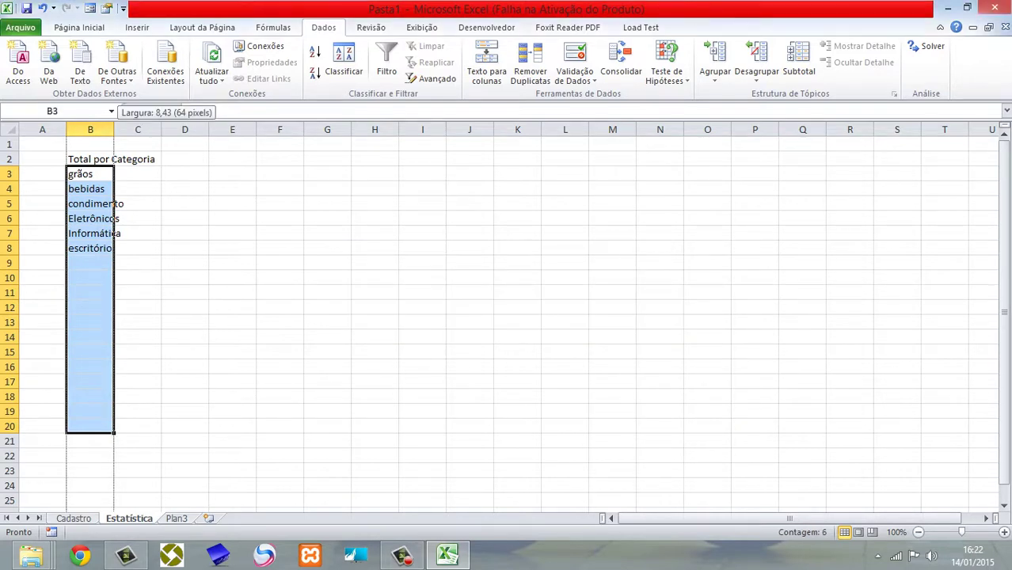
double_click(114, 129)
click(126, 233)
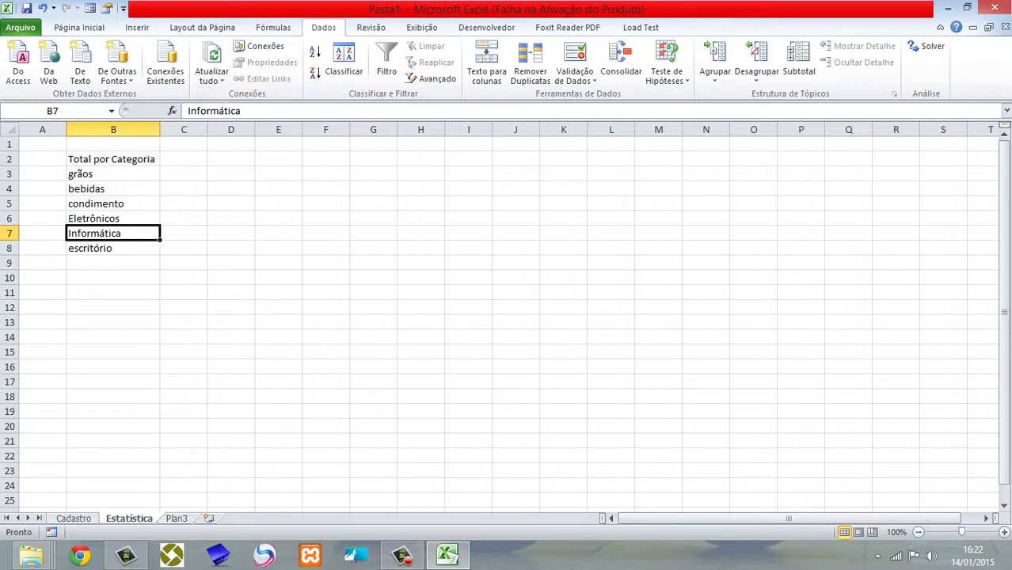
Enter the heading 'Somatória da quantidade' in C2 and auto-fit column C
click(183, 158)
text(S)
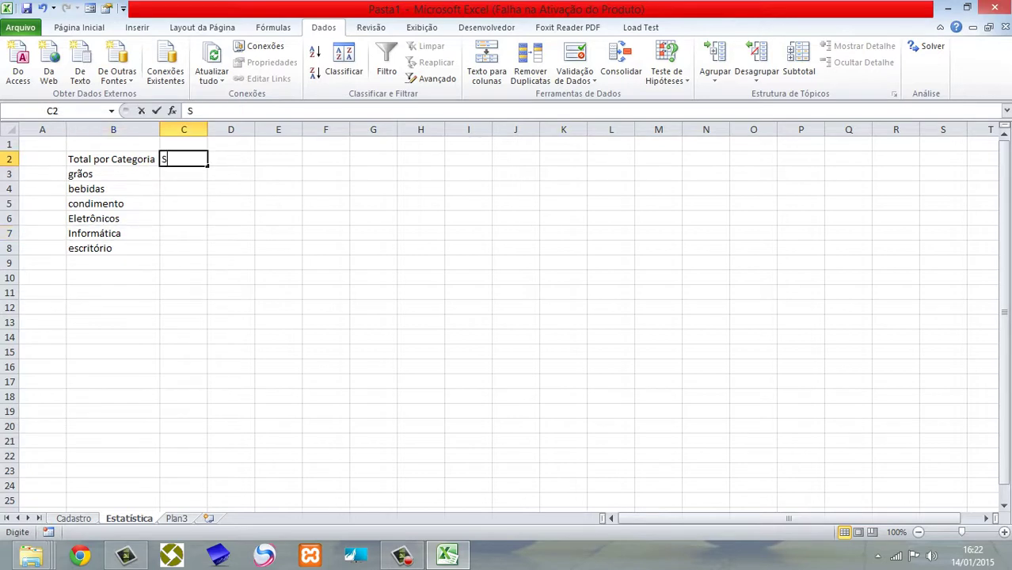
text(omatória)
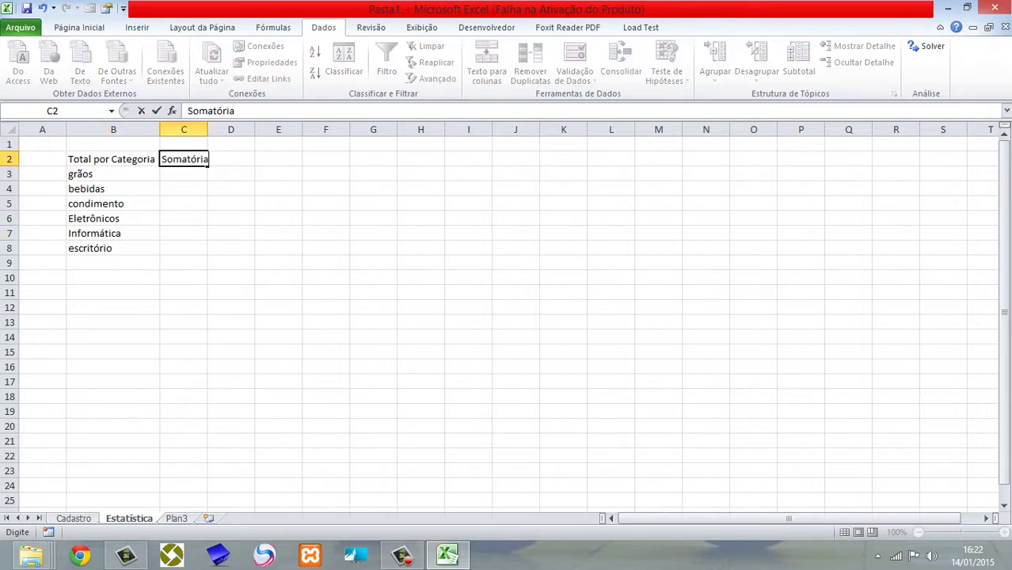
text( da qua)
text(ntidade)
key(Return)
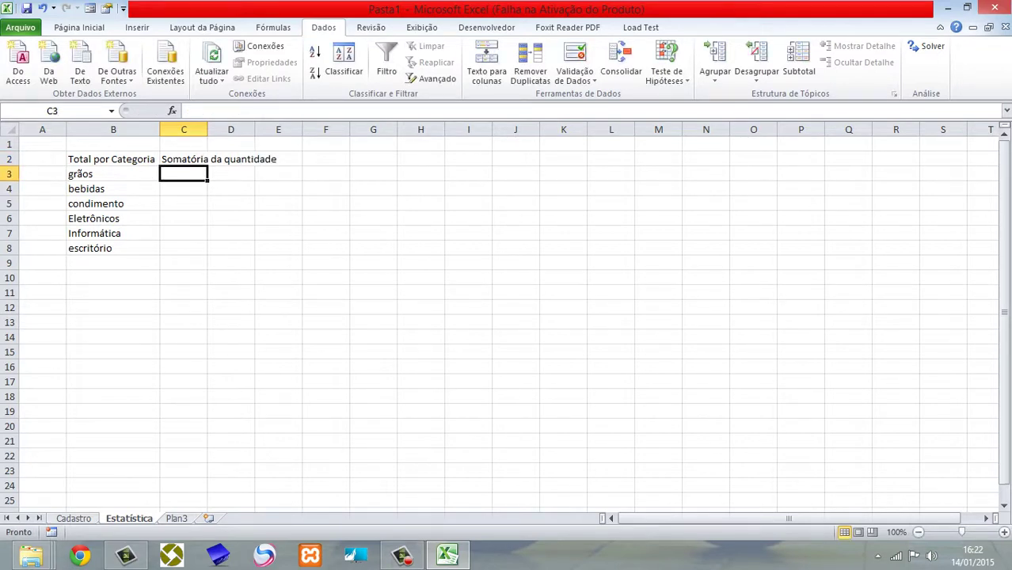
double_click(207, 129)
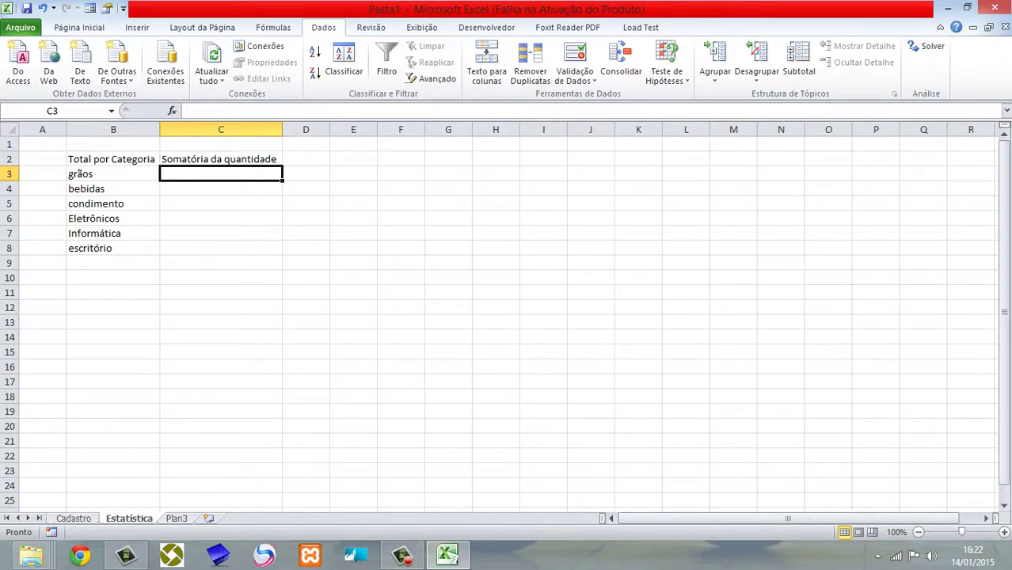
Review the Categoria column on Cadastro, then start a =CONT formula on Estatística
key(ctrl+Page_Up)
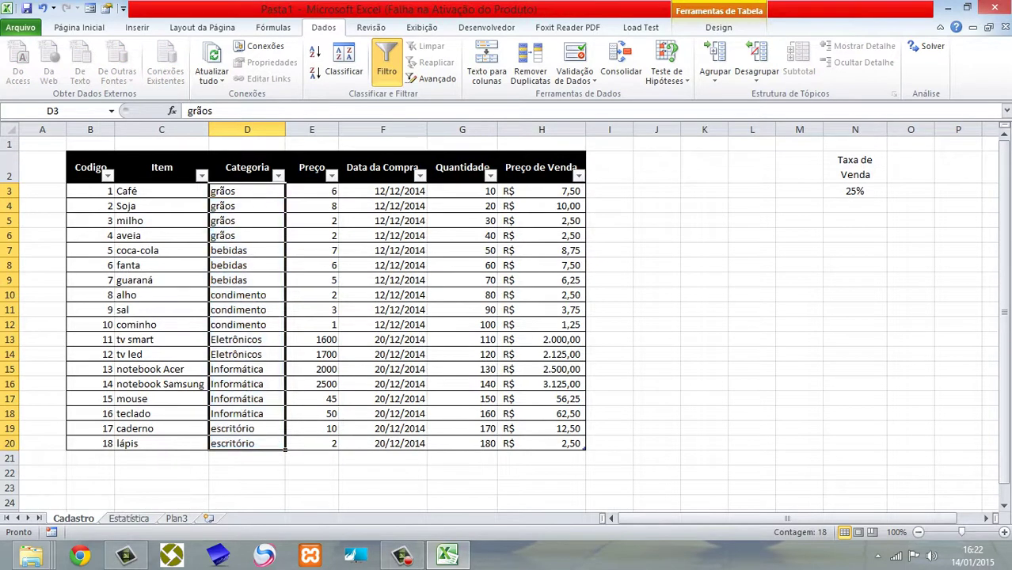
click(247, 220)
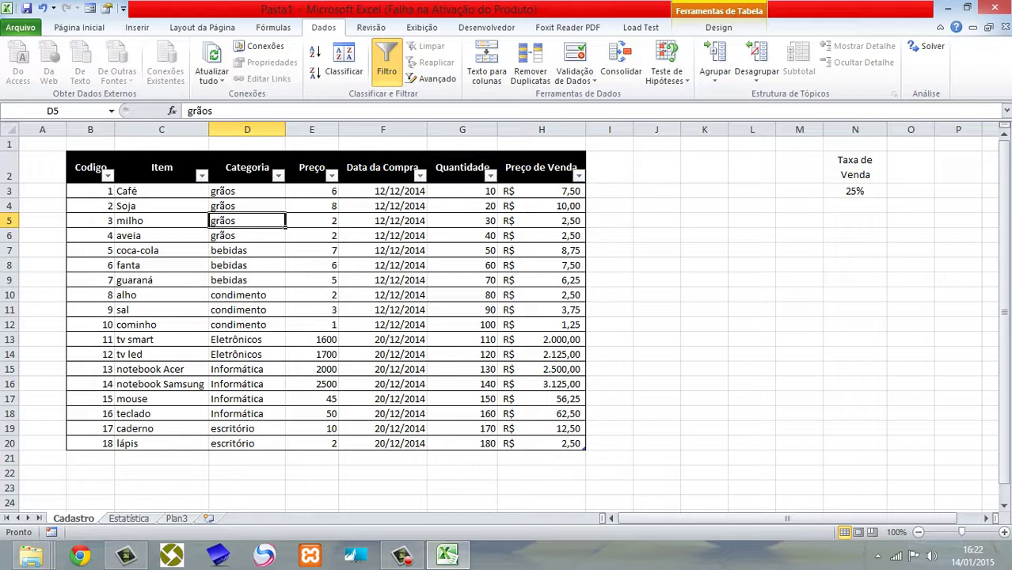
key(ctrl+Page_Down)
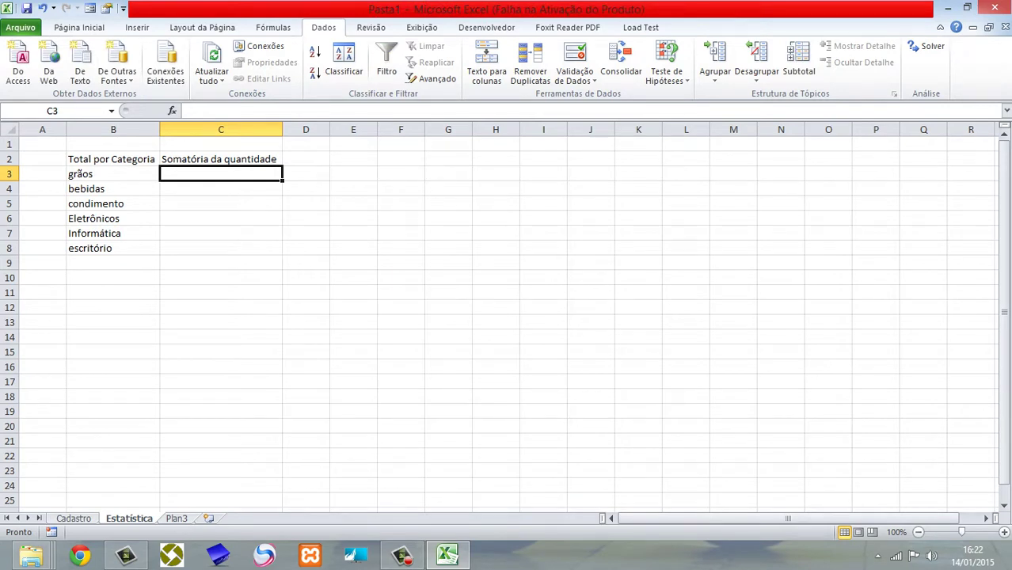
text(=)
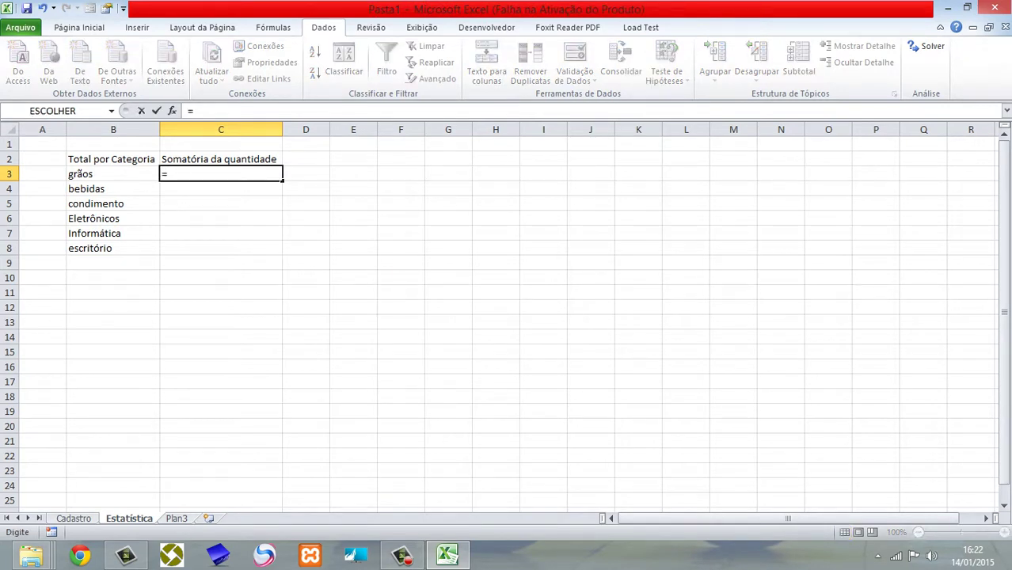
text(cont)
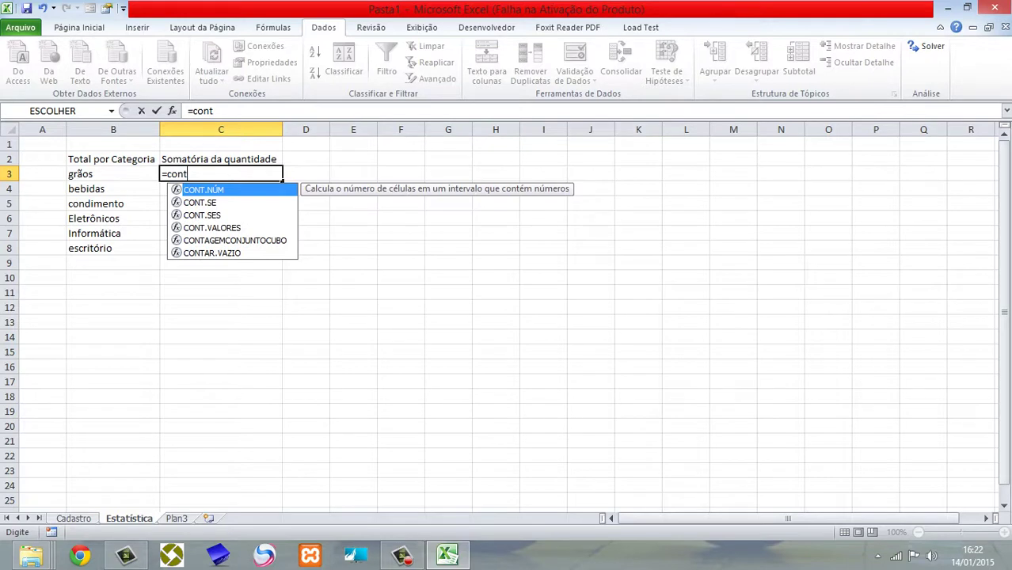
Build =CONT.SE(Produtos[Categoria];Estatística!B3) in C3, counting 4 grãos products
key(Down)
key(Tab)
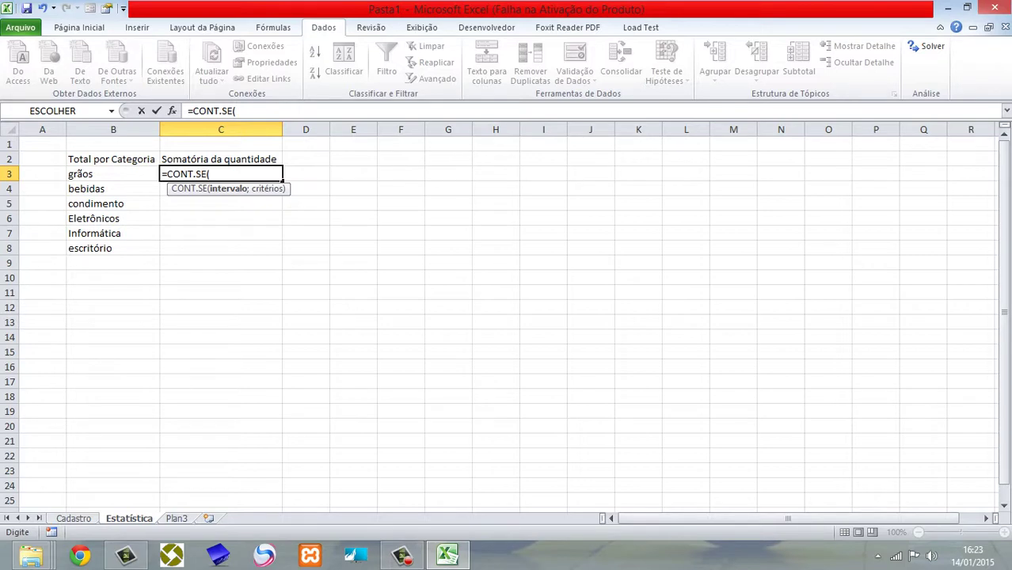
key(ctrl+Page_Up)
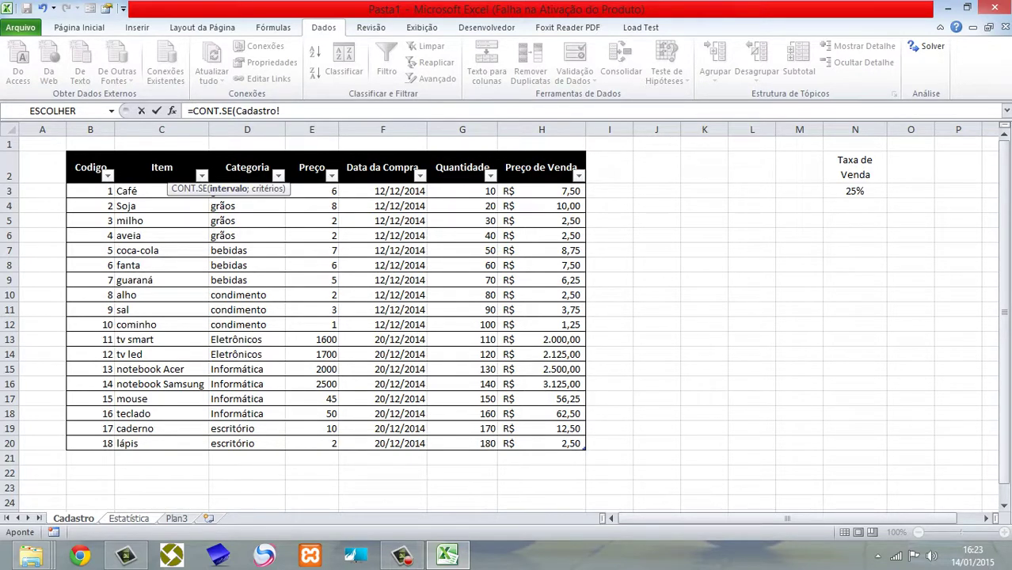
click(247, 154)
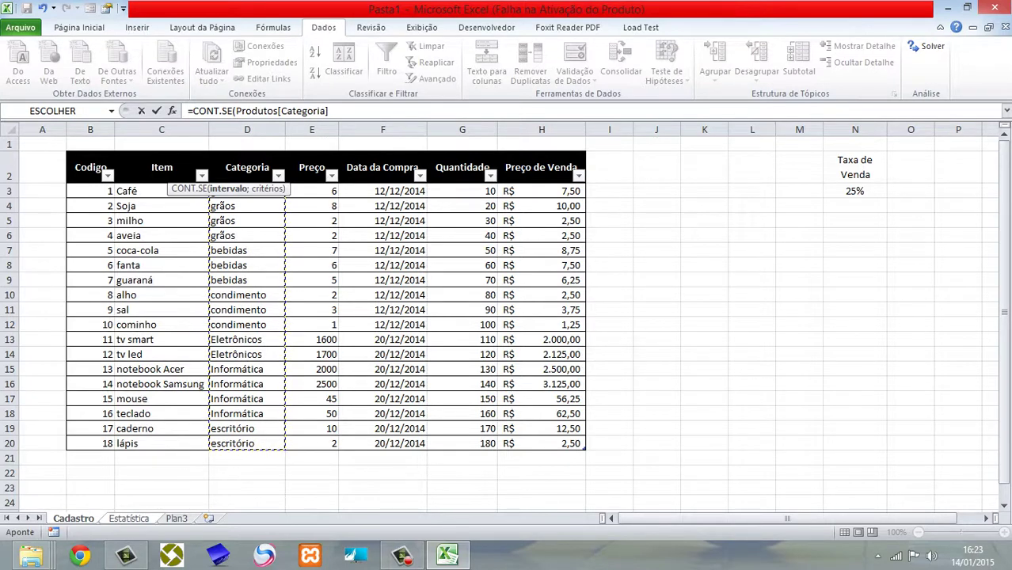
text(;)
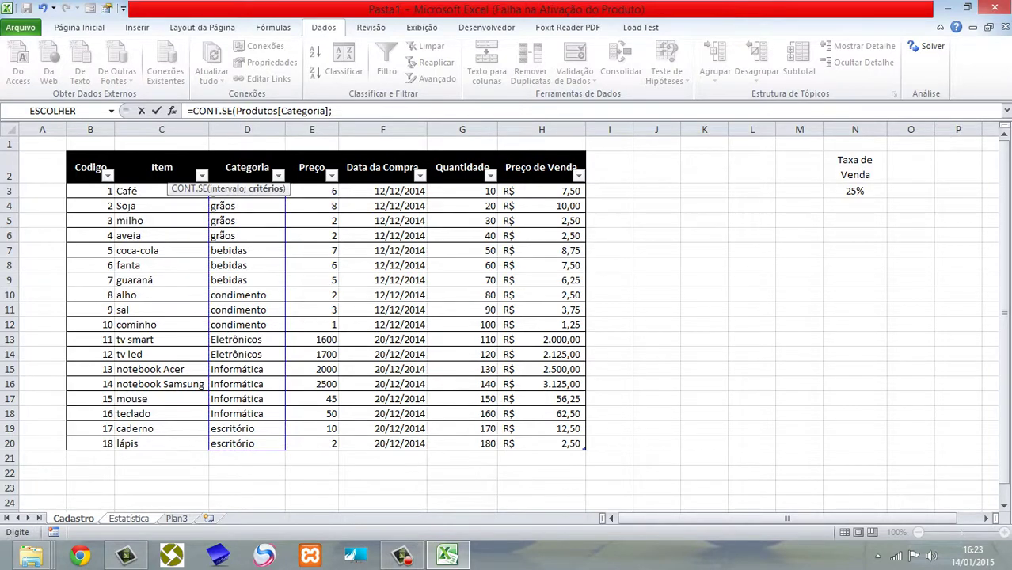
key(ctrl+Page_Down)
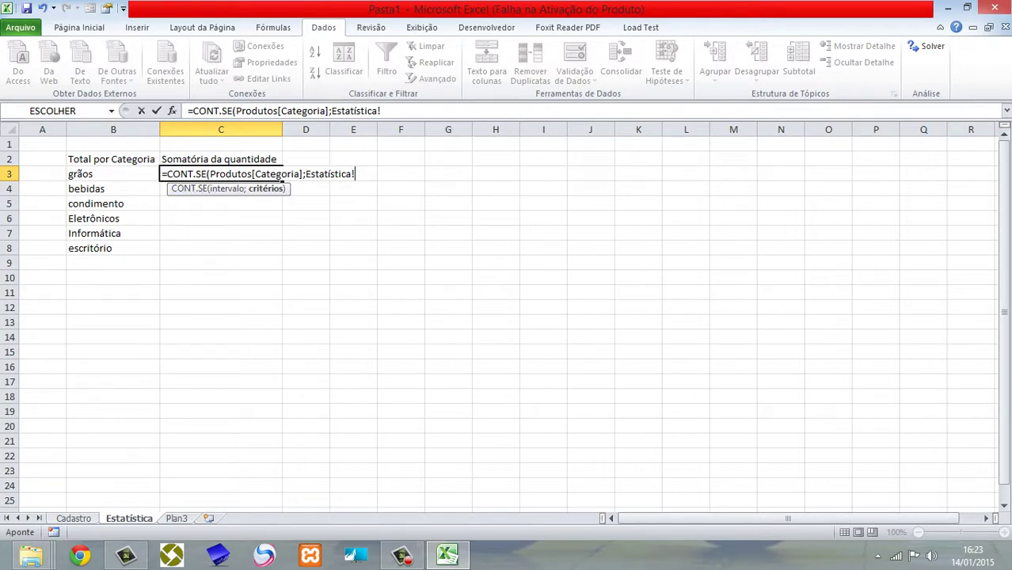
click(112, 173)
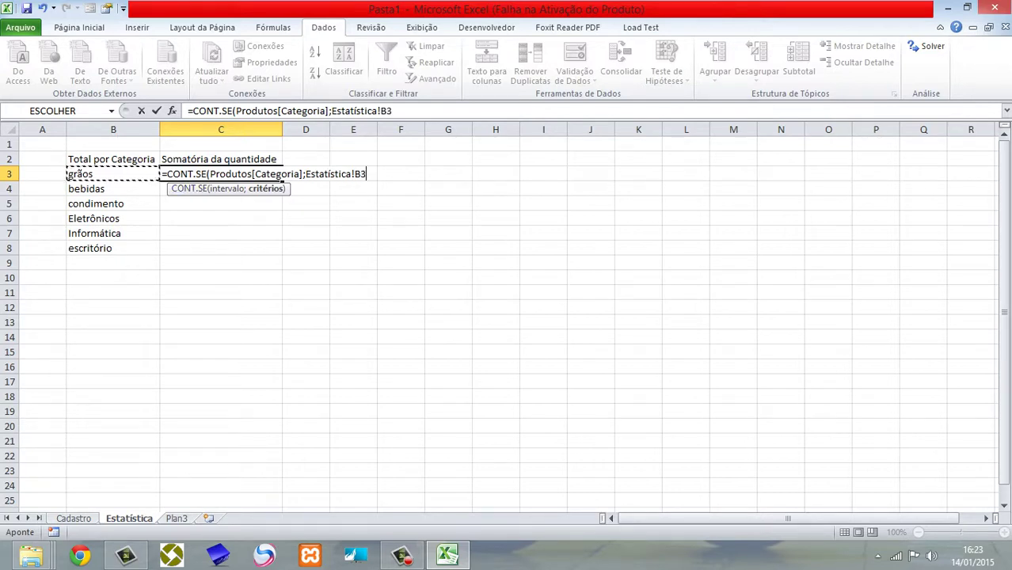
text())
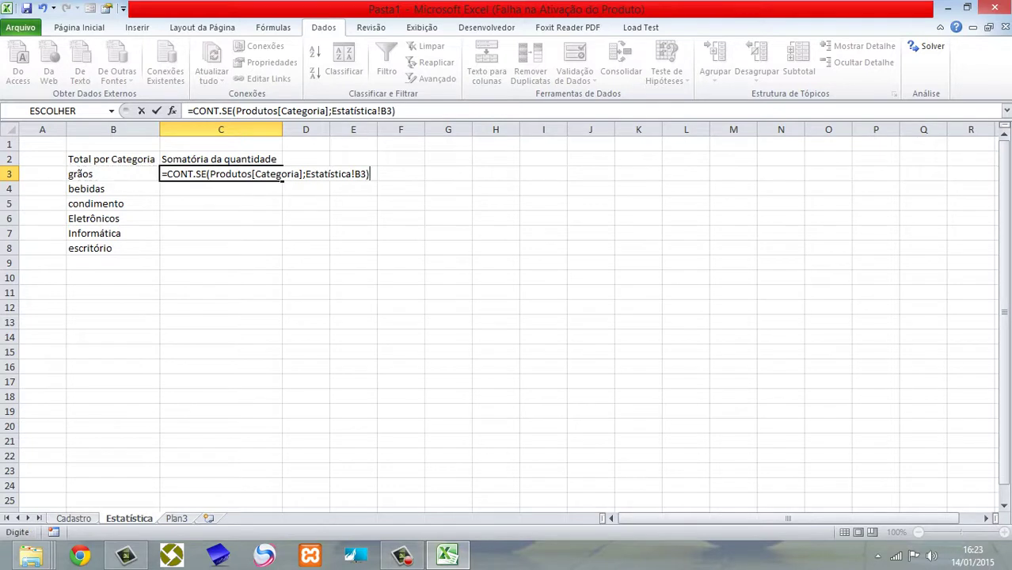
key(Return)
key(Up)
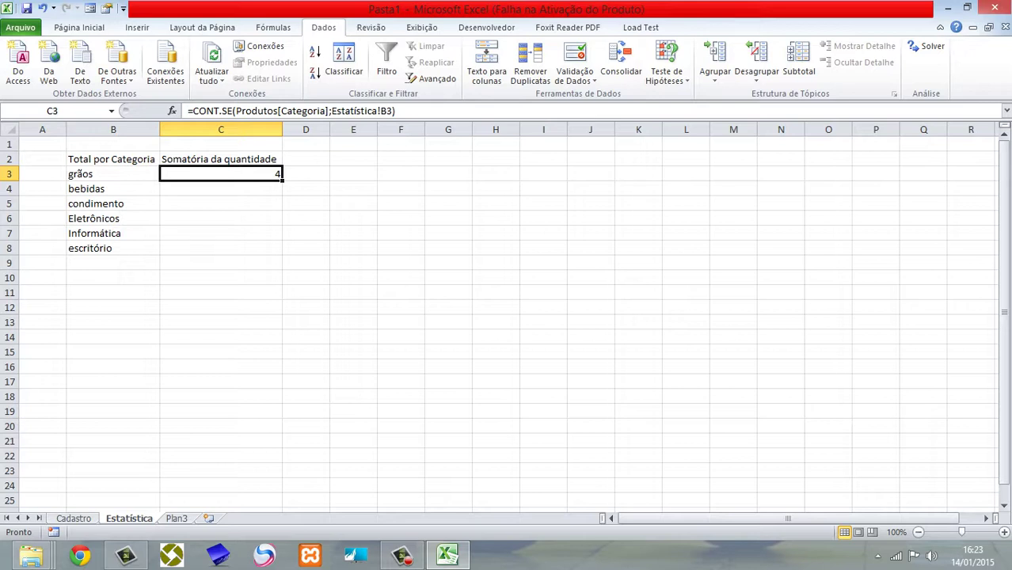
Fill the count formula down to C8, giving 4, 3, 3, 2, 4, 2
drag(282, 180, 282, 254)
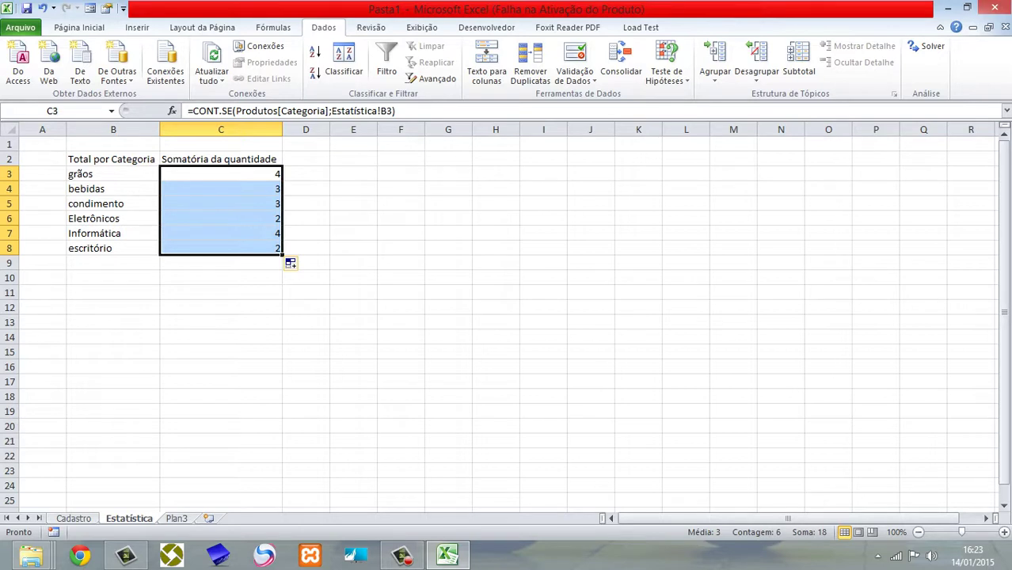
click(221, 173)
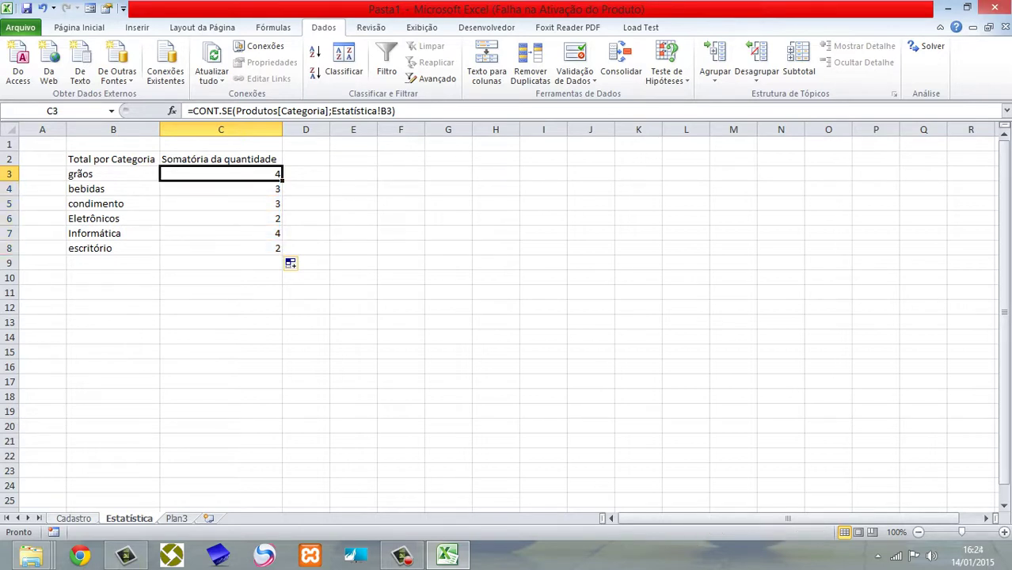
key(ctrl+Page_Up)
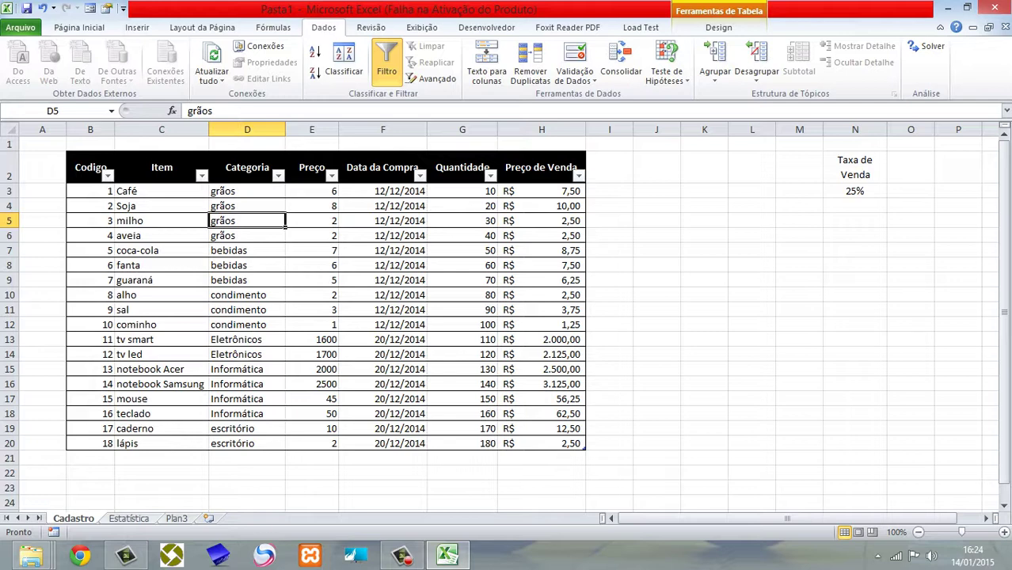
key(ctrl+Page_Down)
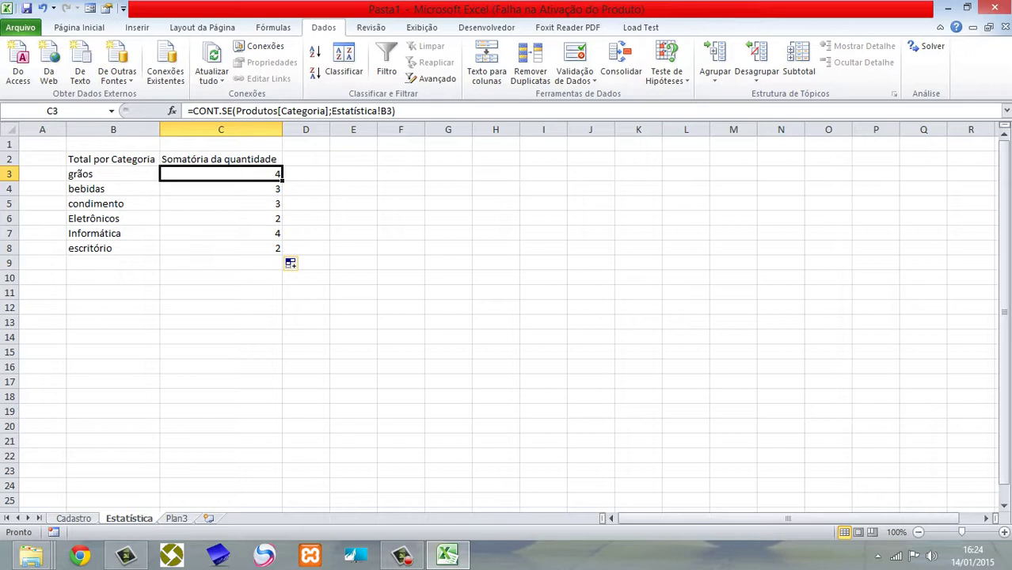
Change the C2 heading to 'Contagem da quantidade'
click(187, 160)
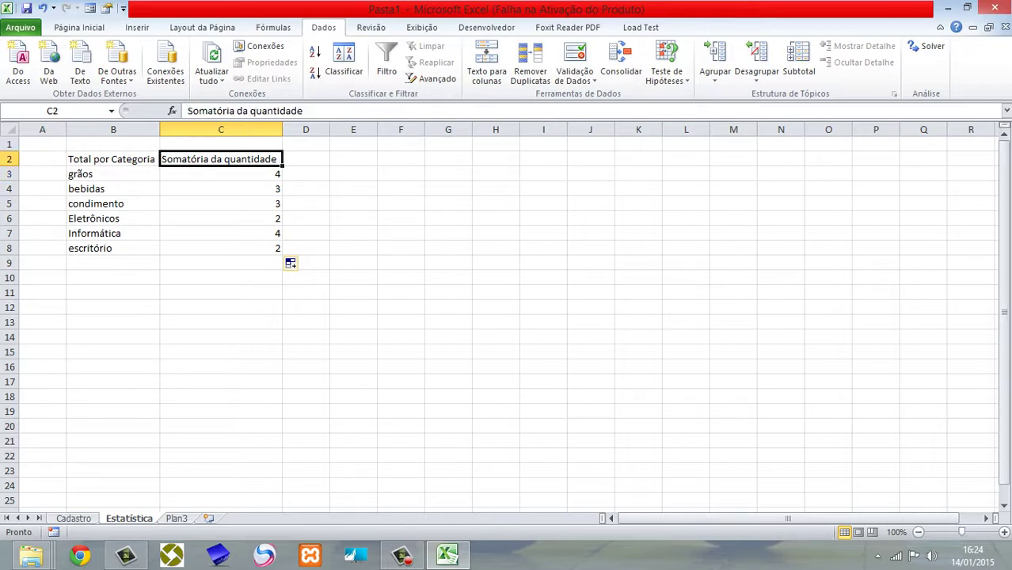
double_click(187, 160)
double_click(182, 160)
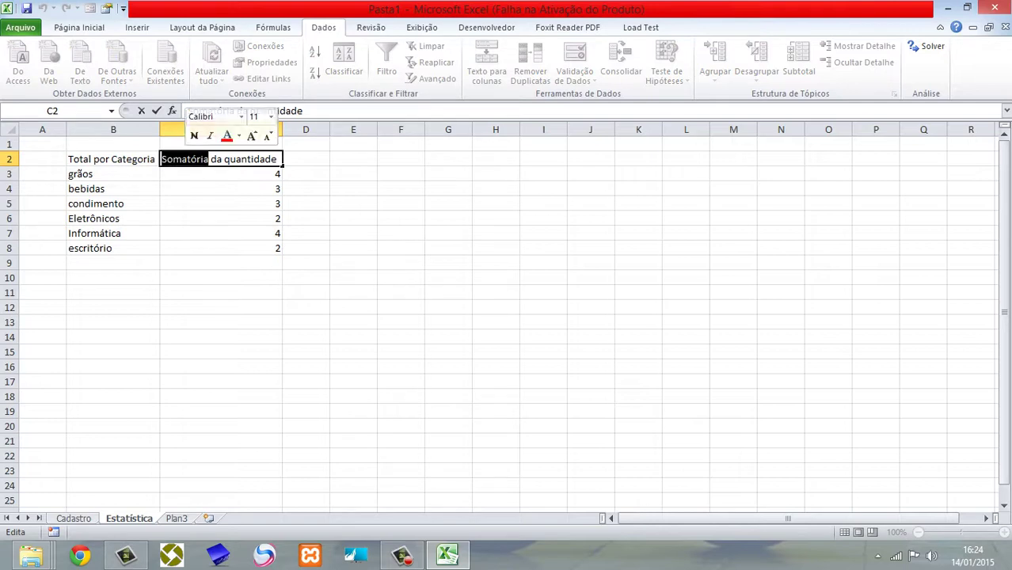
text(Contagem)
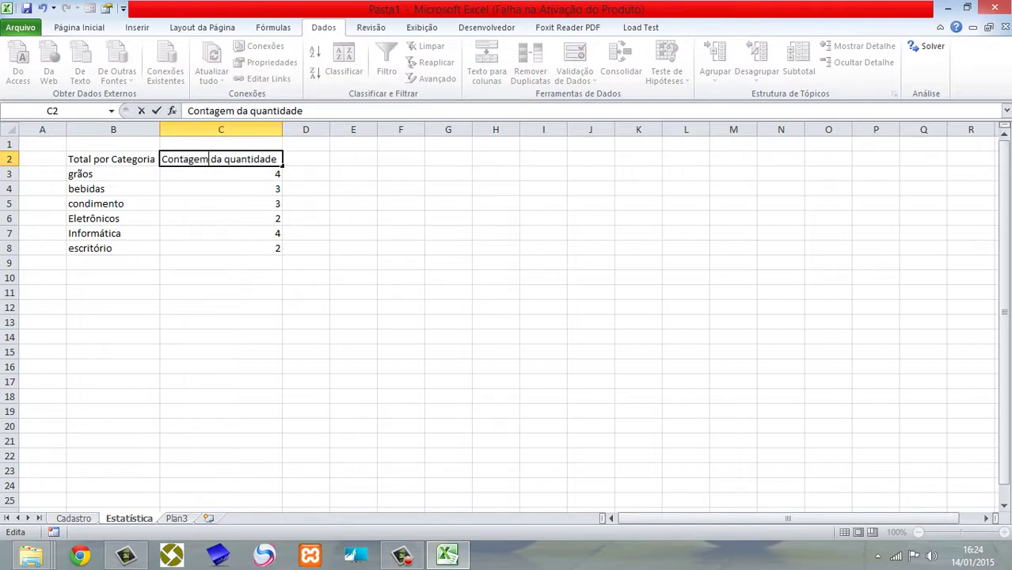
key(Return)
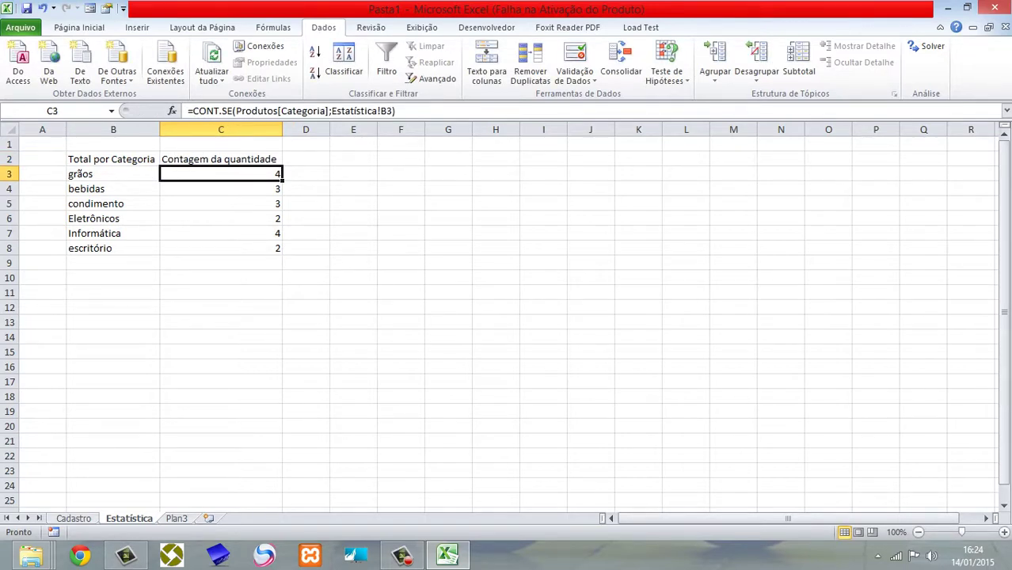
Enter headers 'Total por Categoria' in B10 and 'Somatória dos Valores' in C10
click(113, 278)
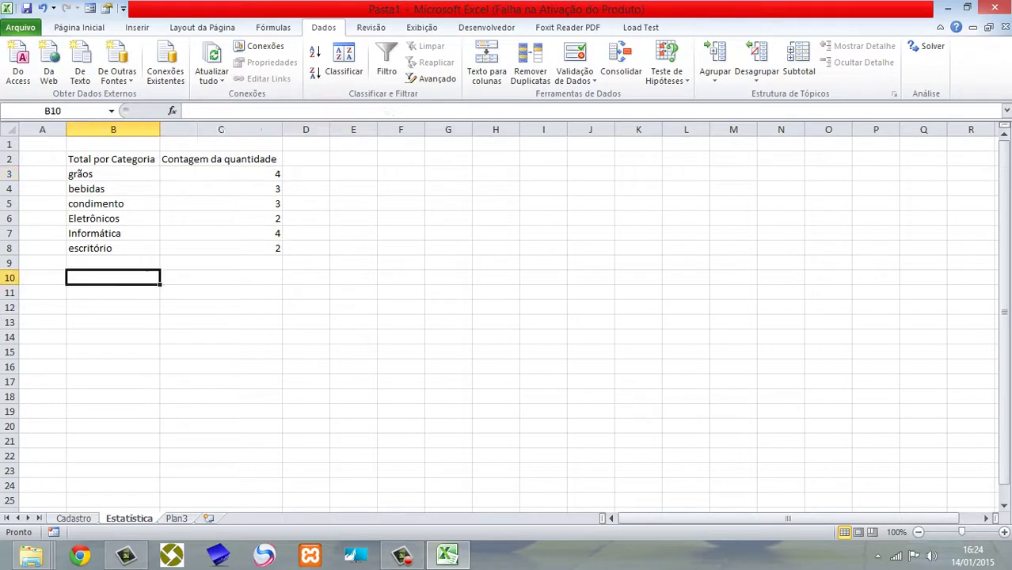
text(Ta)
key(BackSpace)
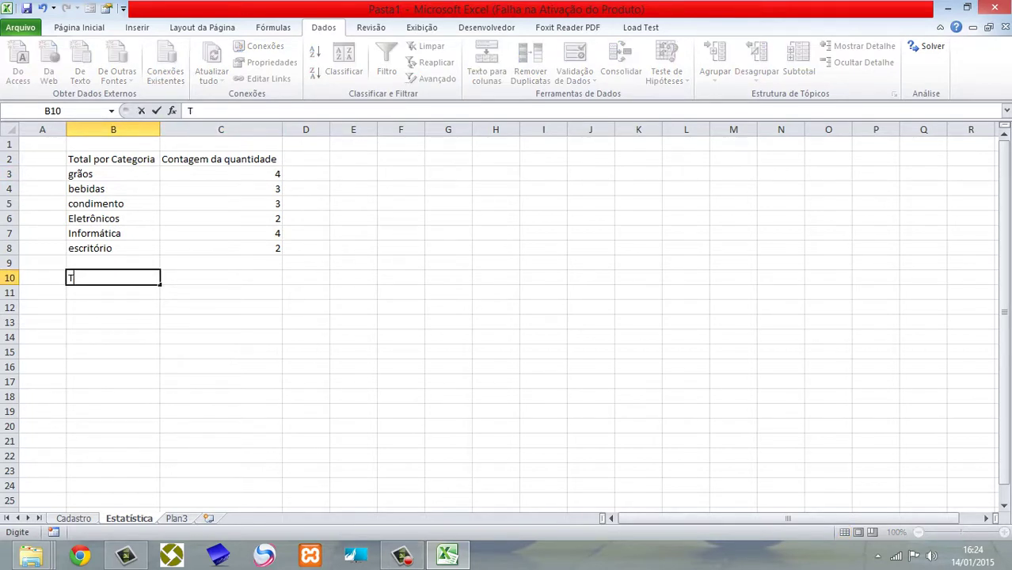
text(otal)
text( por Catego)
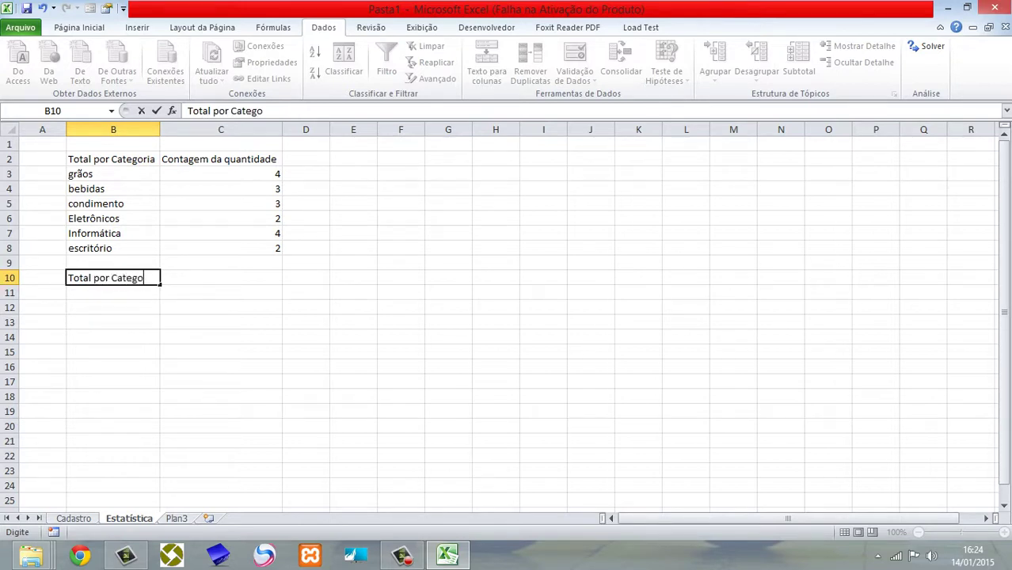
text(ria)
key(Return)
key(Up)
key(Right)
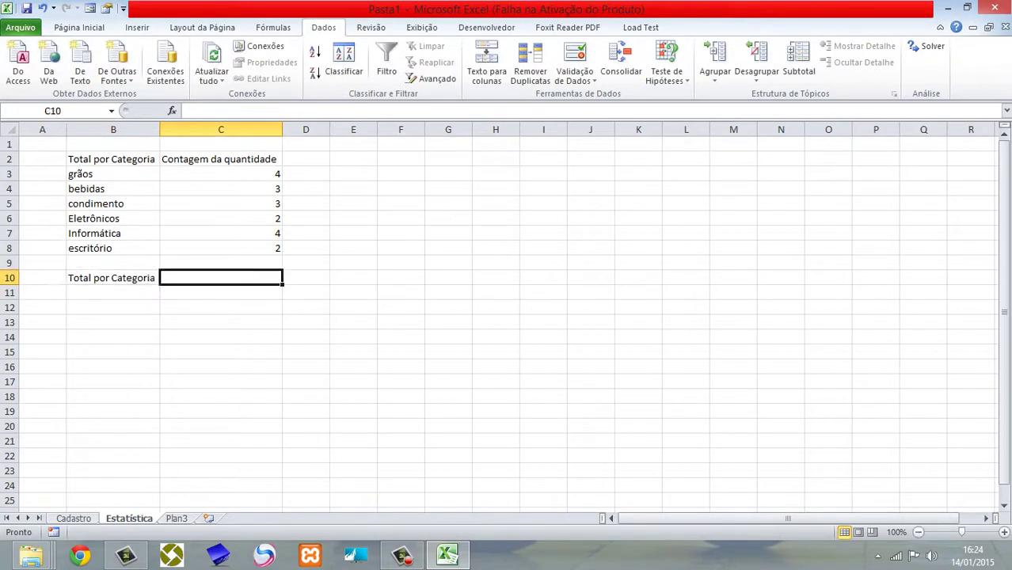
text(Somató)
text(ria)
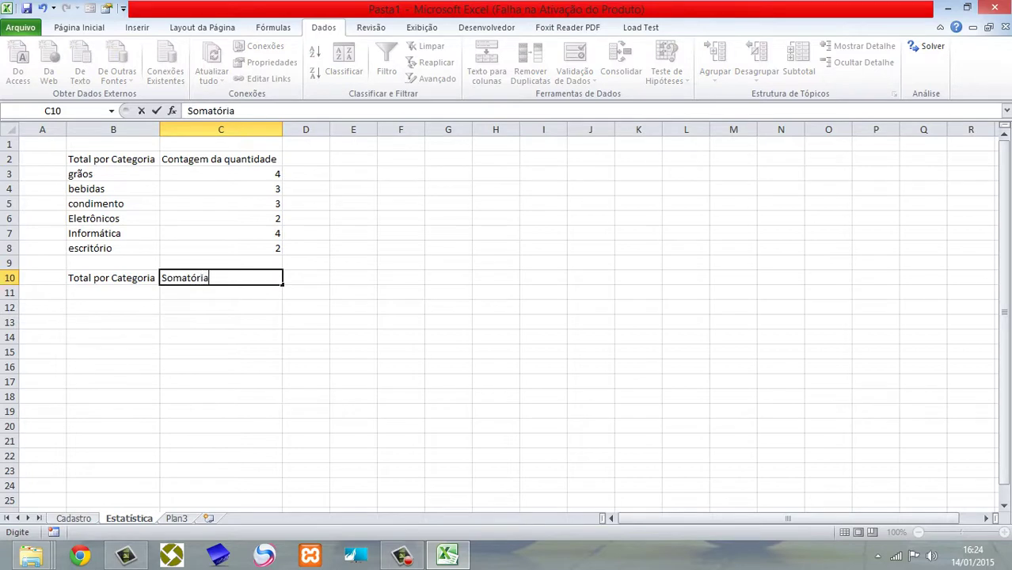
text( dos Valores)
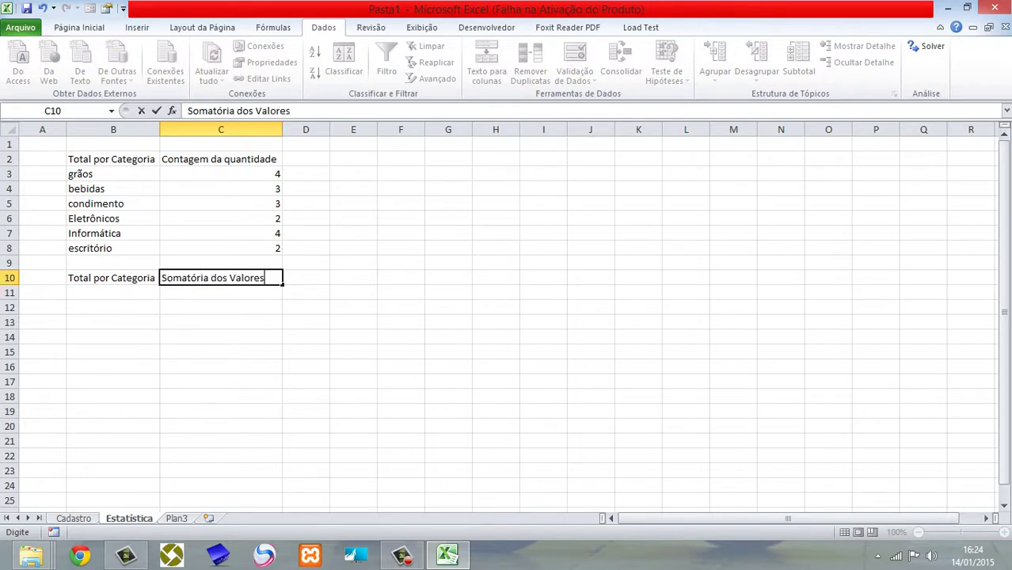
key(Return)
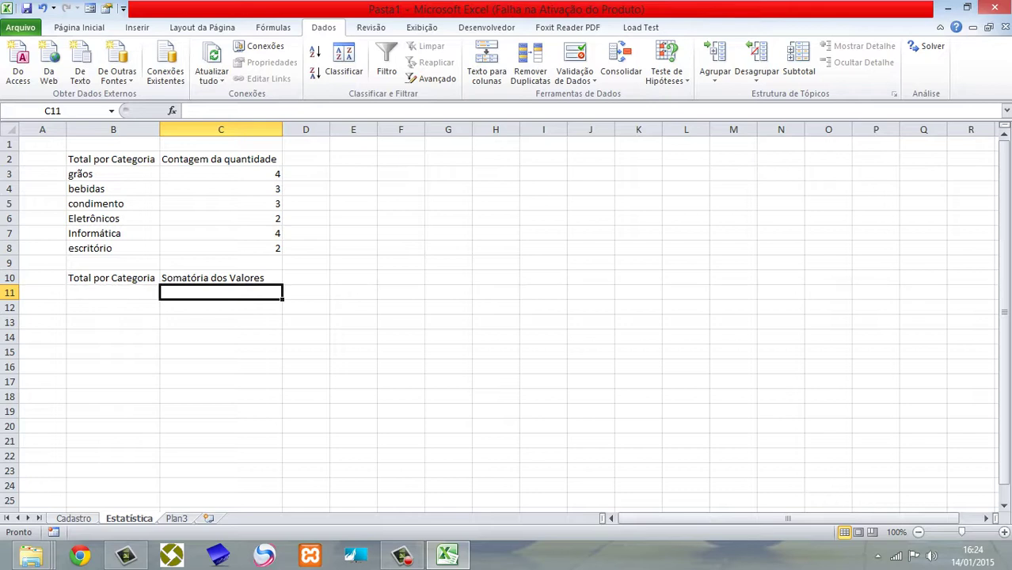
Copy the six categories from B3:B8 into B11:B16
click(113, 292)
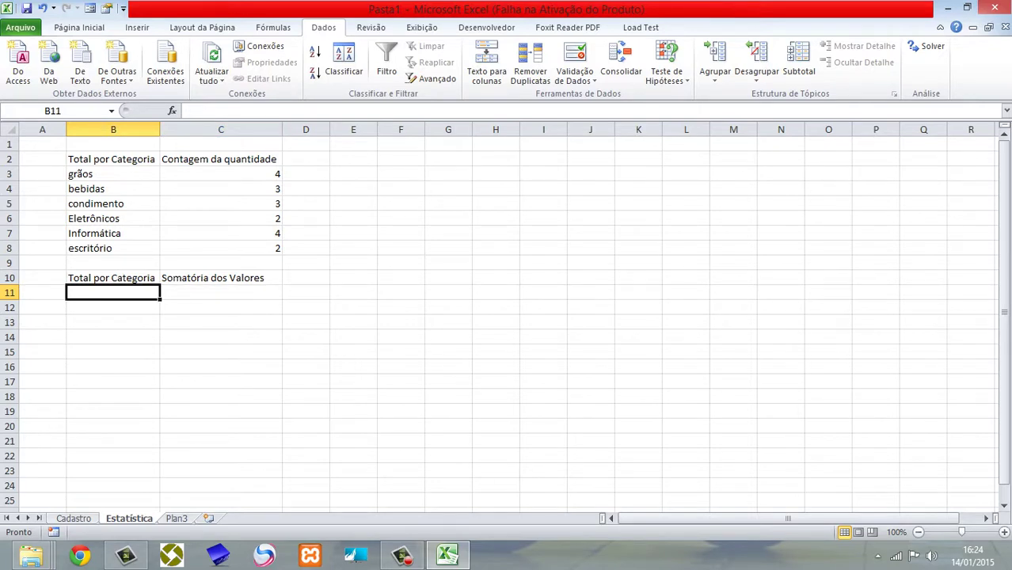
drag(87, 173, 95, 248)
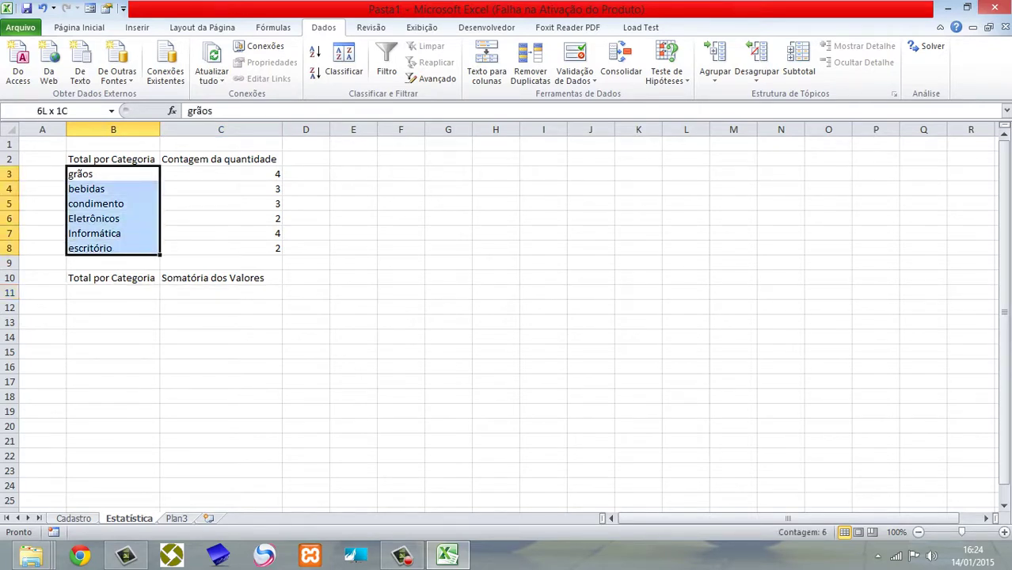
key(ctrl+c)
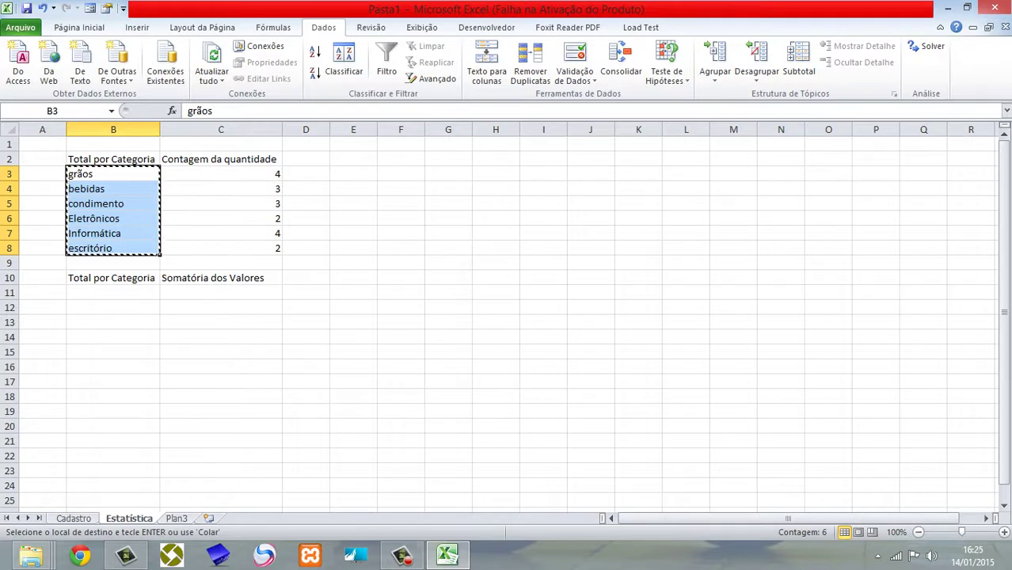
click(112, 292)
key(Return)
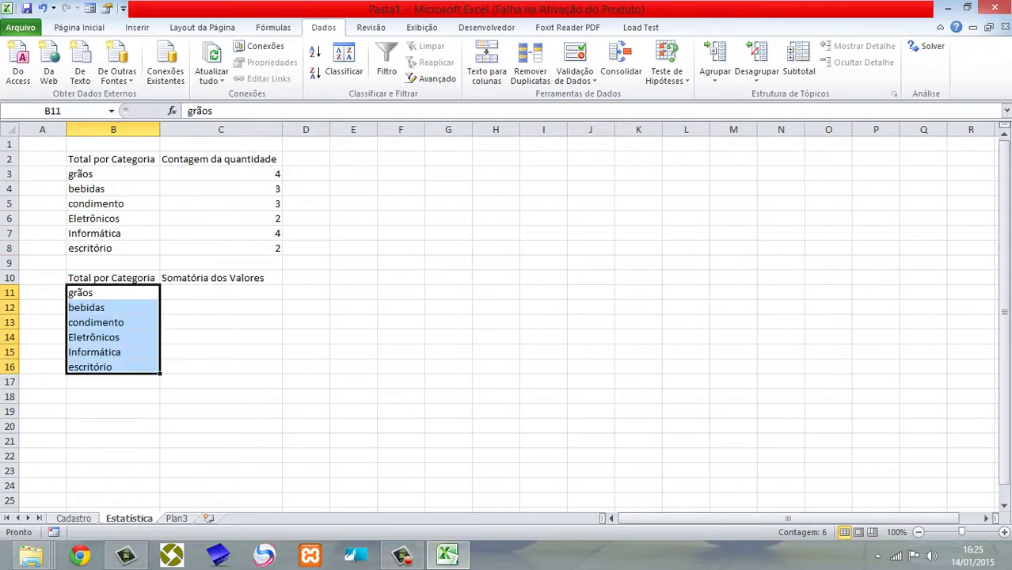
click(220, 292)
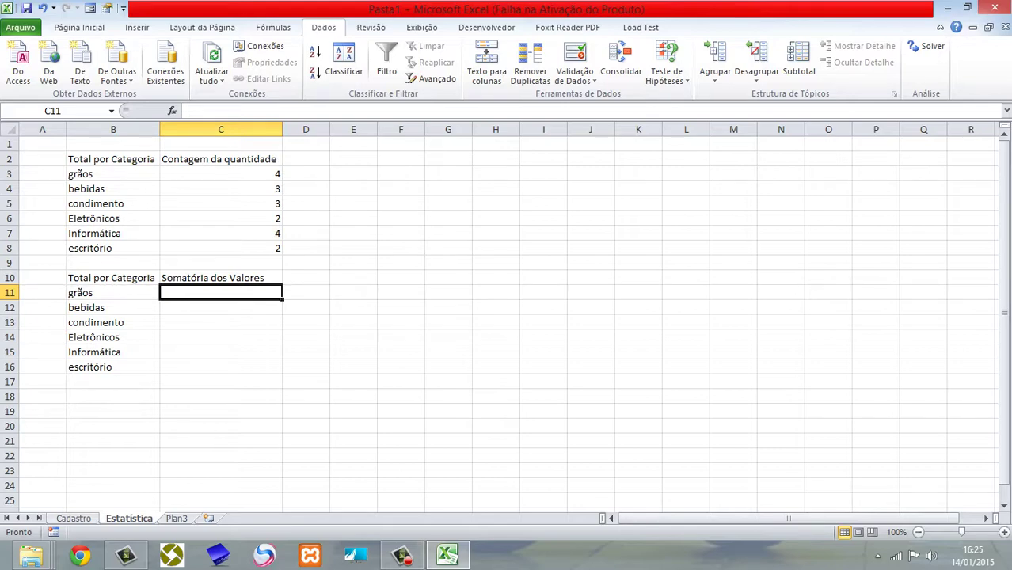
key(ctrl+Page_Up)
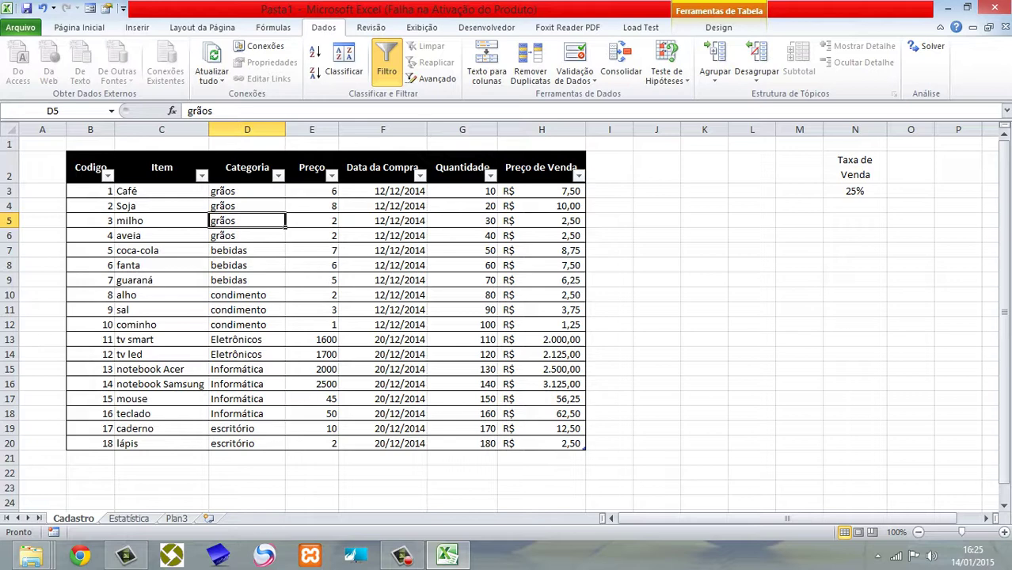
Select the grãos and bebidas category entries and quantities on Cadastro to check their totals
drag(238, 191, 238, 235)
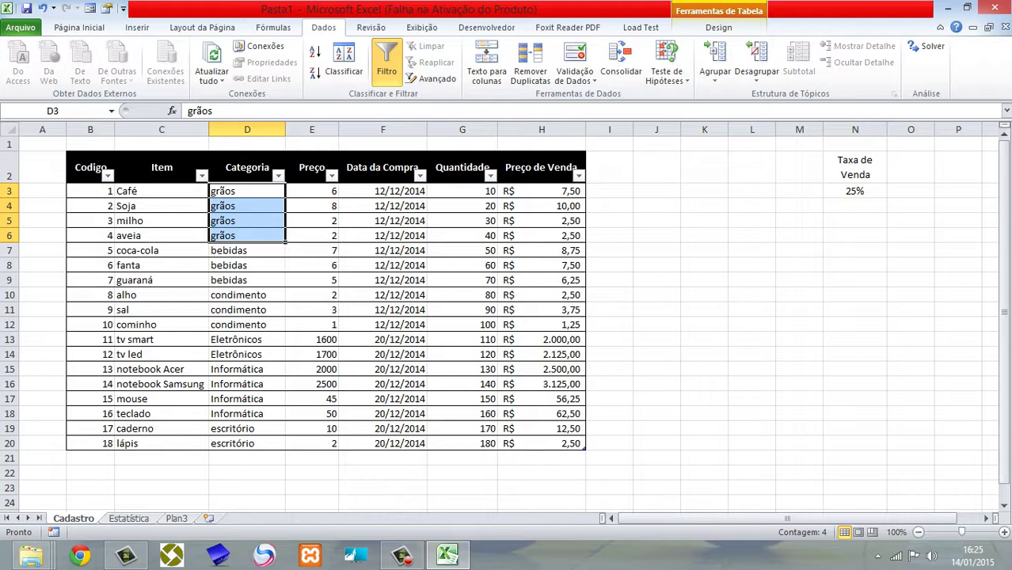
mouse_move(475, 191)
mouse_down()
mouse_move(476, 266)
mouse_move(476, 236)
mouse_up()
drag(247, 250, 247, 265)
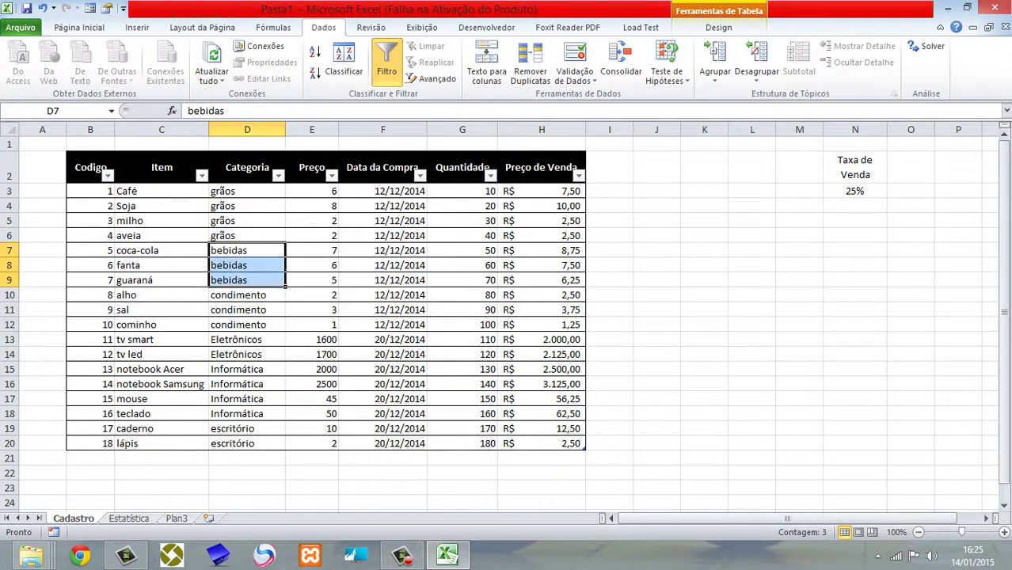
drag(476, 250, 475, 295)
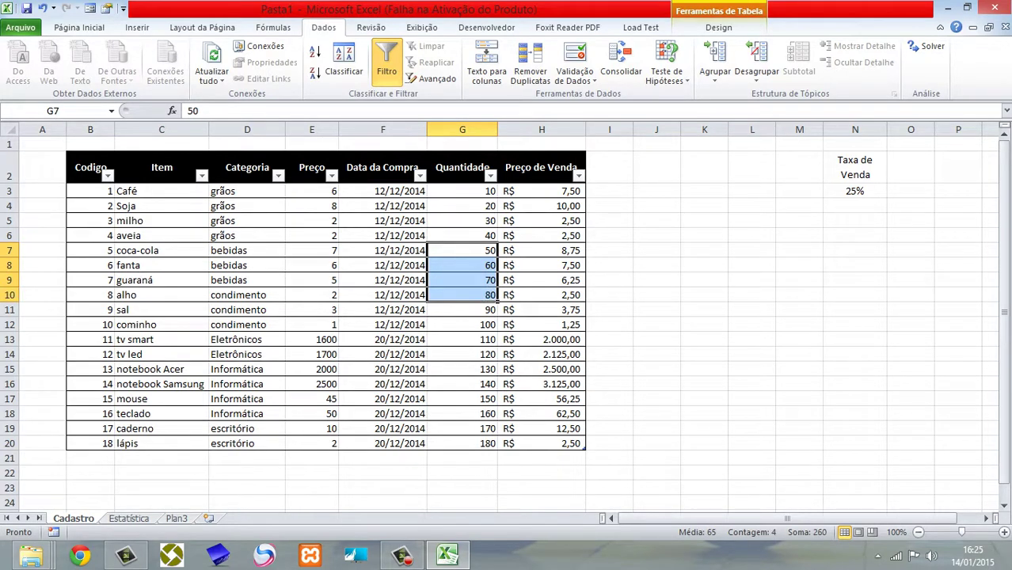
key(ctrl+Page_Down)
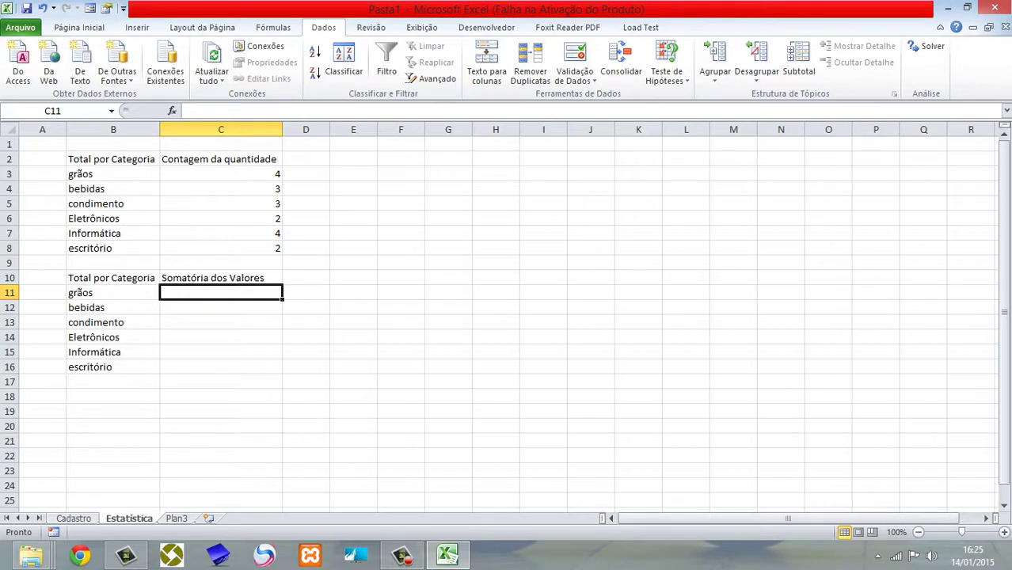
Enter =SOMASE(Produtos[Categoria];Estatística!B11;Produtos[Quantidade]) in C11, returning 100 for grãos
text(=som)
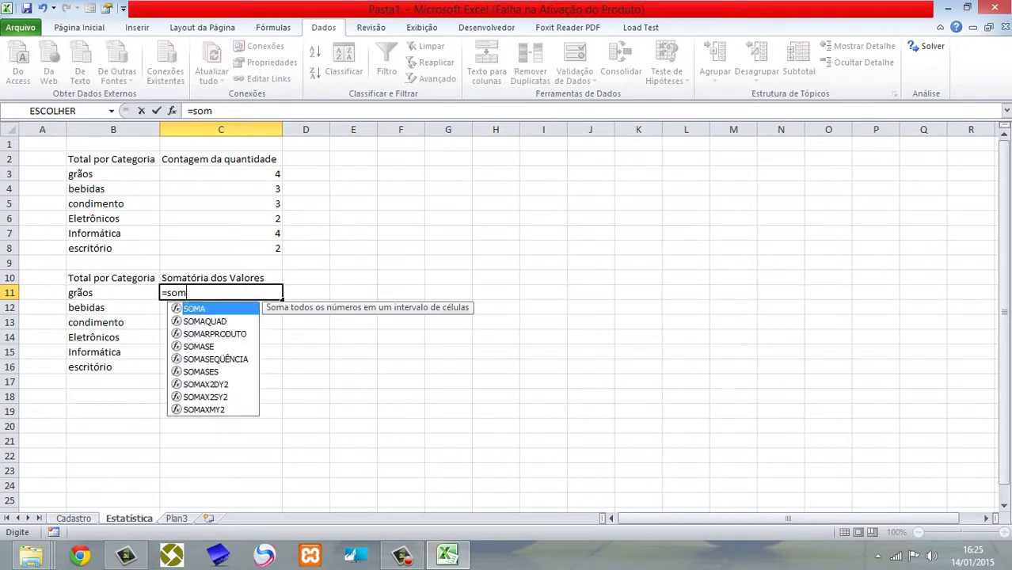
text(ase)
key(Tab)
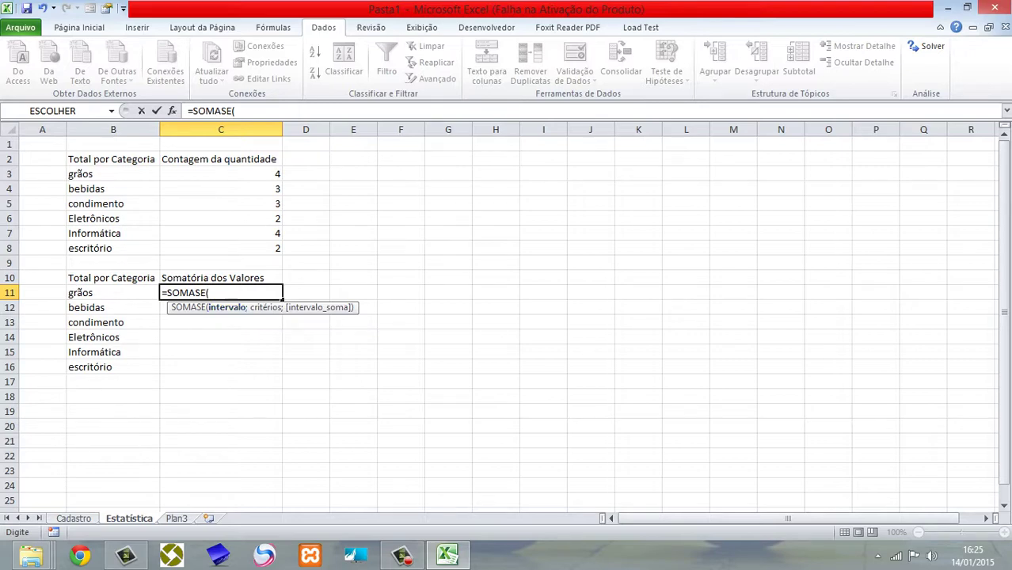
key(ctrl+Page_Up)
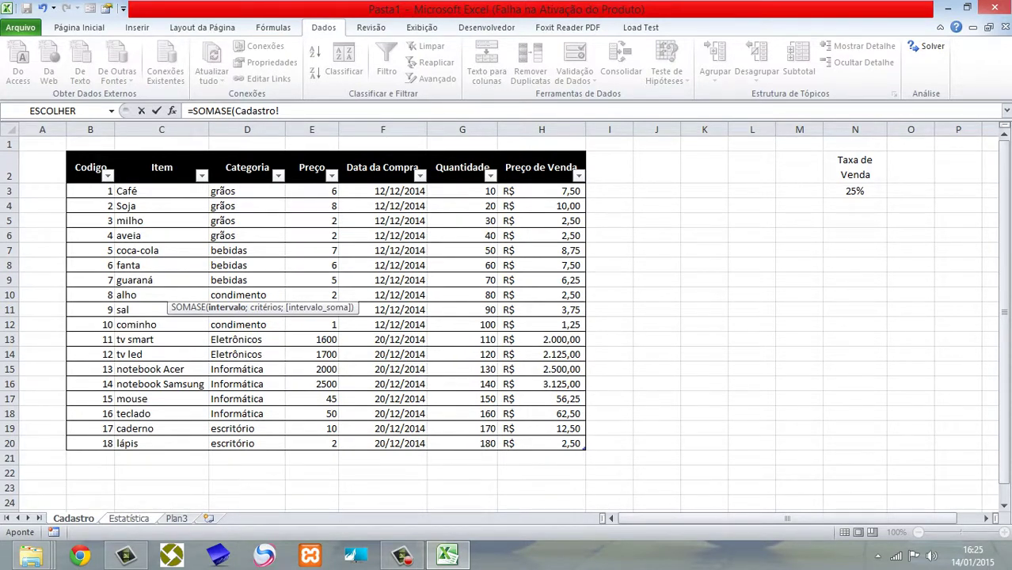
drag(237, 191, 237, 444)
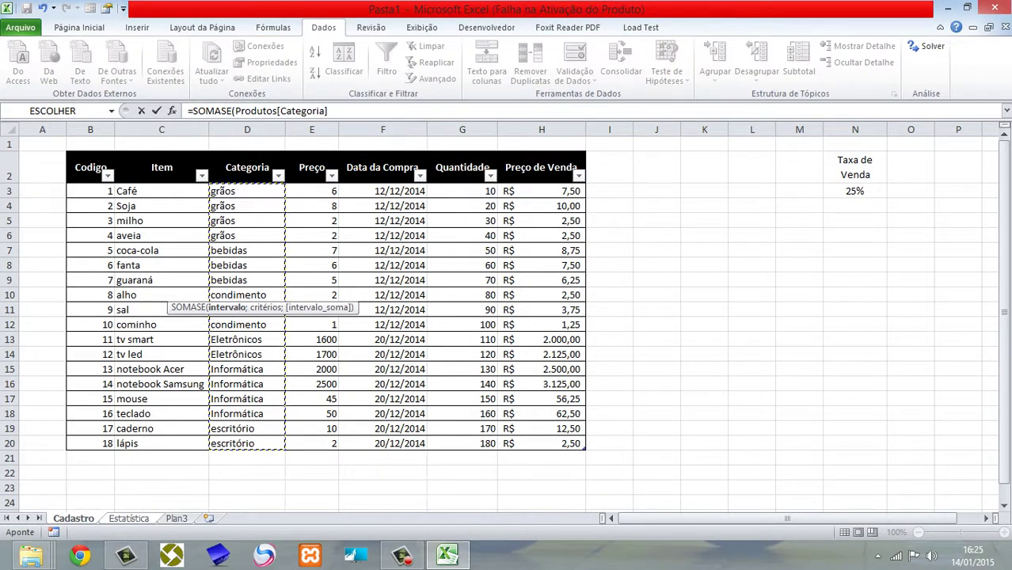
text(;)
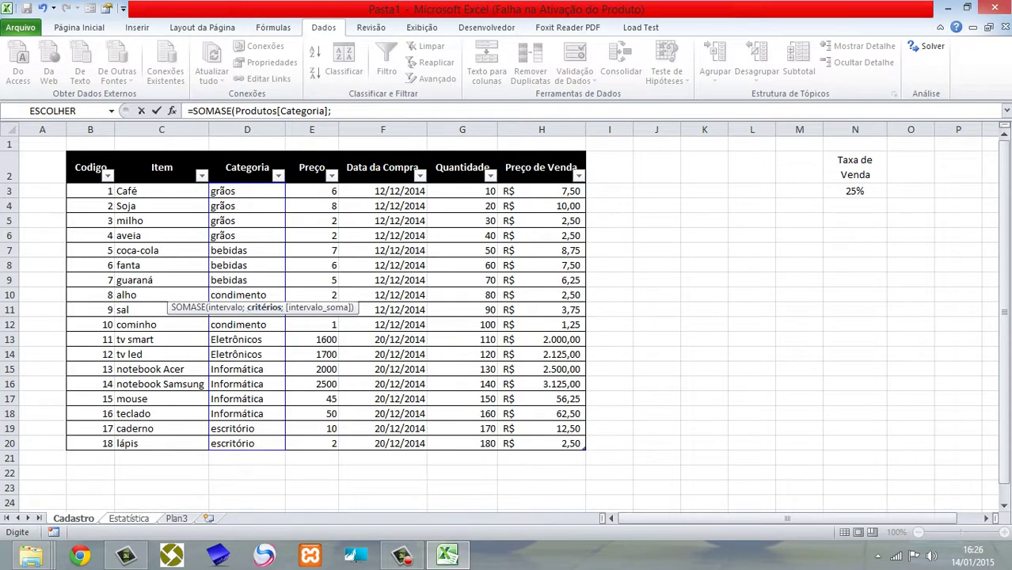
click(129, 519)
click(79, 293)
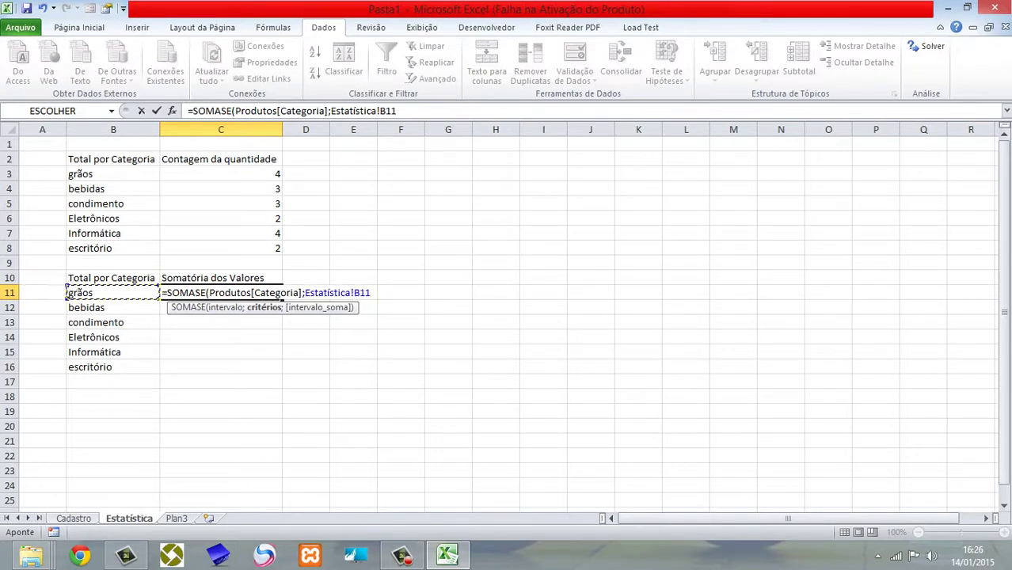
text(;)
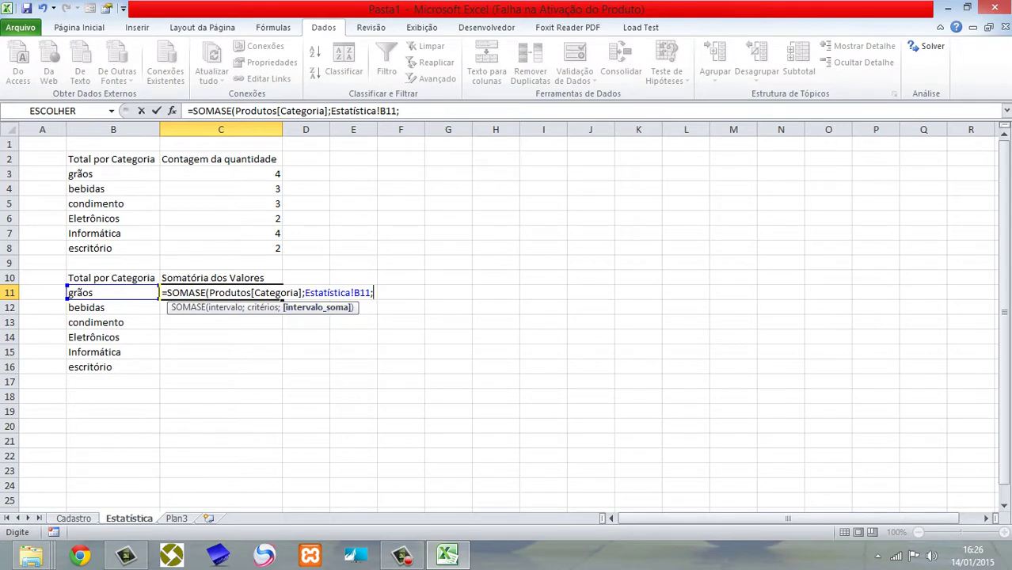
key(ctrl+Page_Up)
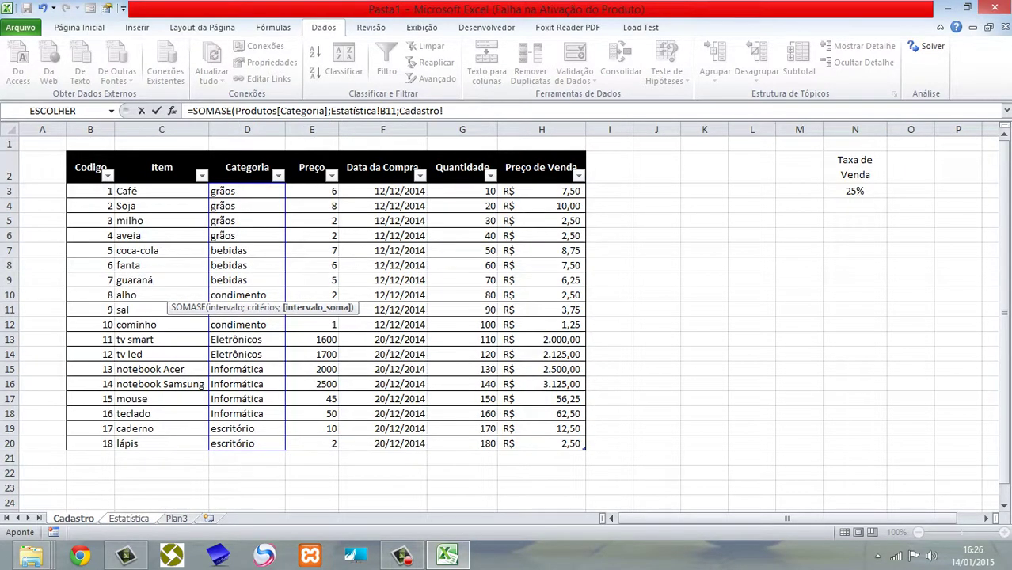
drag(463, 191, 463, 444)
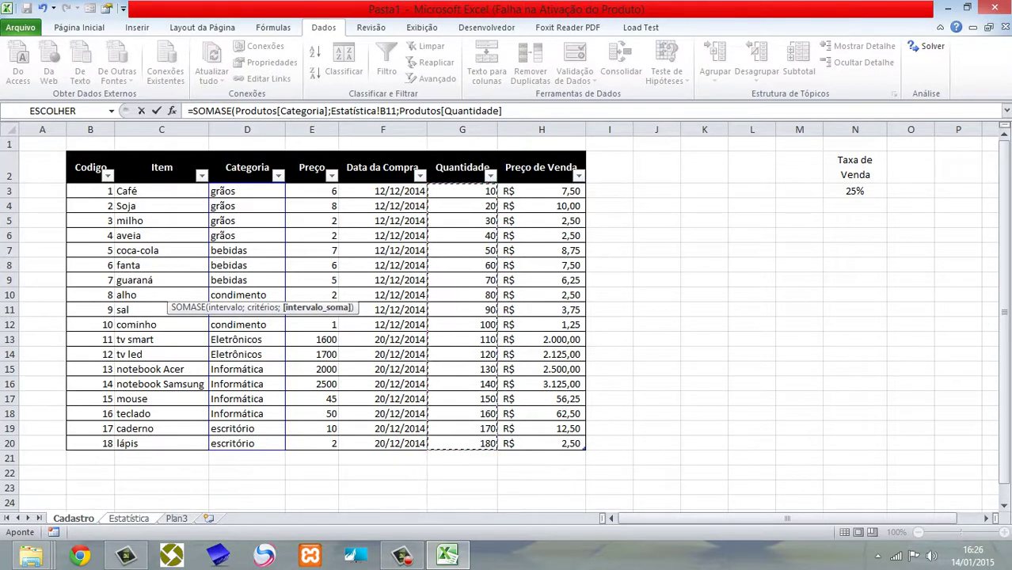
text())
key(Return)
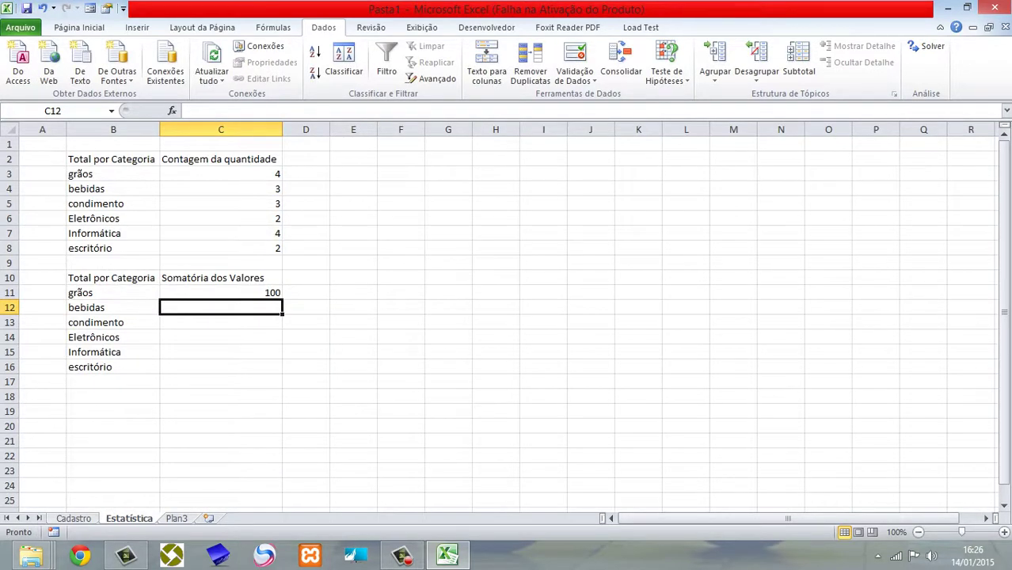
click(221, 293)
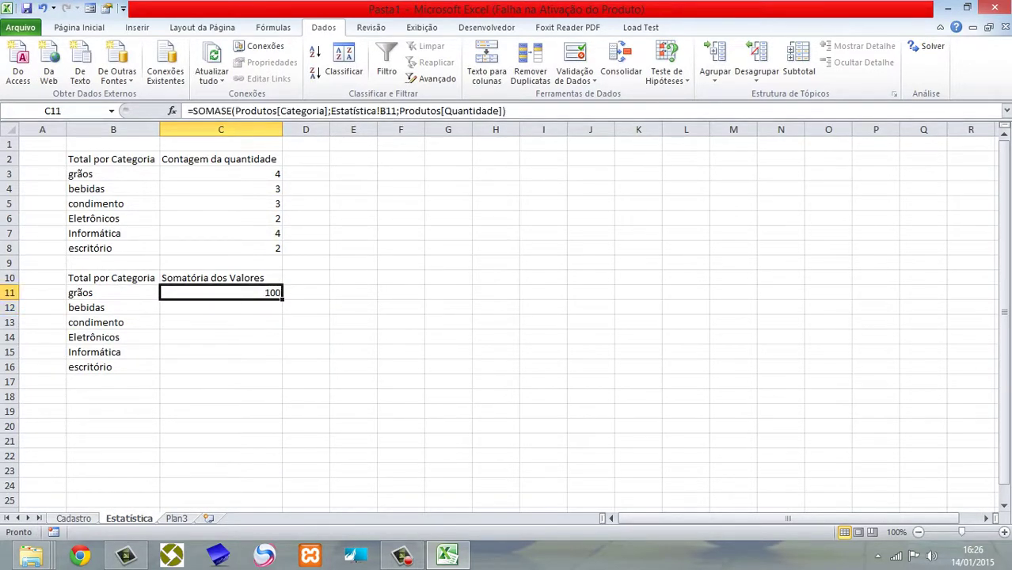
Fill the SOMASE formula down to C16, giving 100, 180, 270, 230, 580, 350
drag(283, 300, 283, 370)
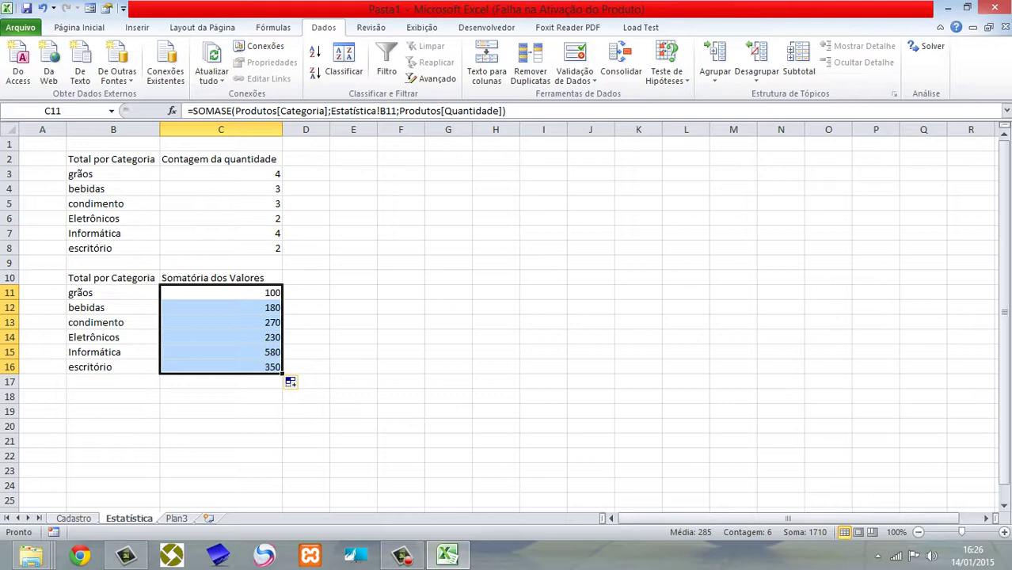
click(221, 293)
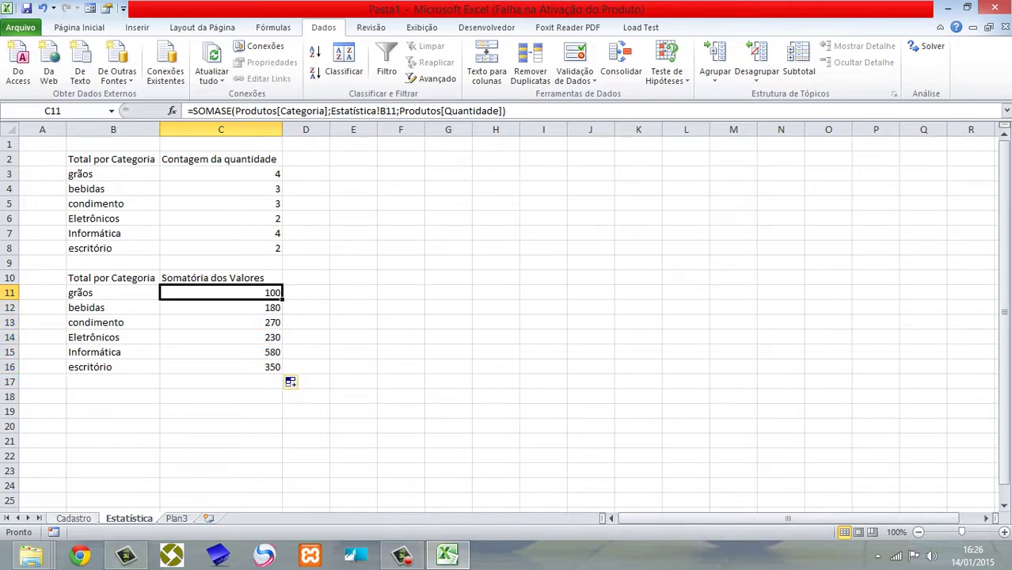
key(ctrl+Page_Up)
click(463, 191)
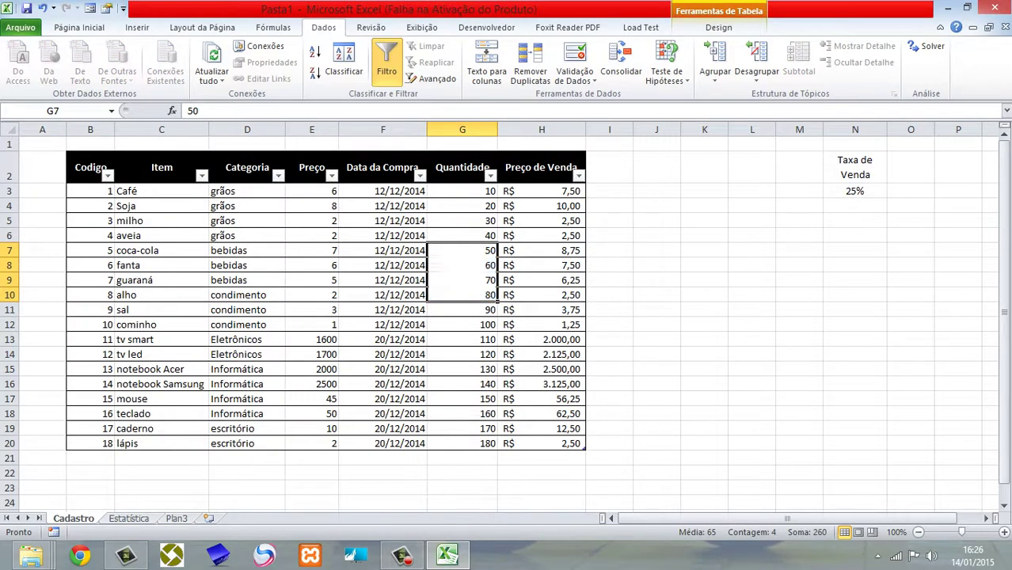
drag(495, 194, 497, 238)
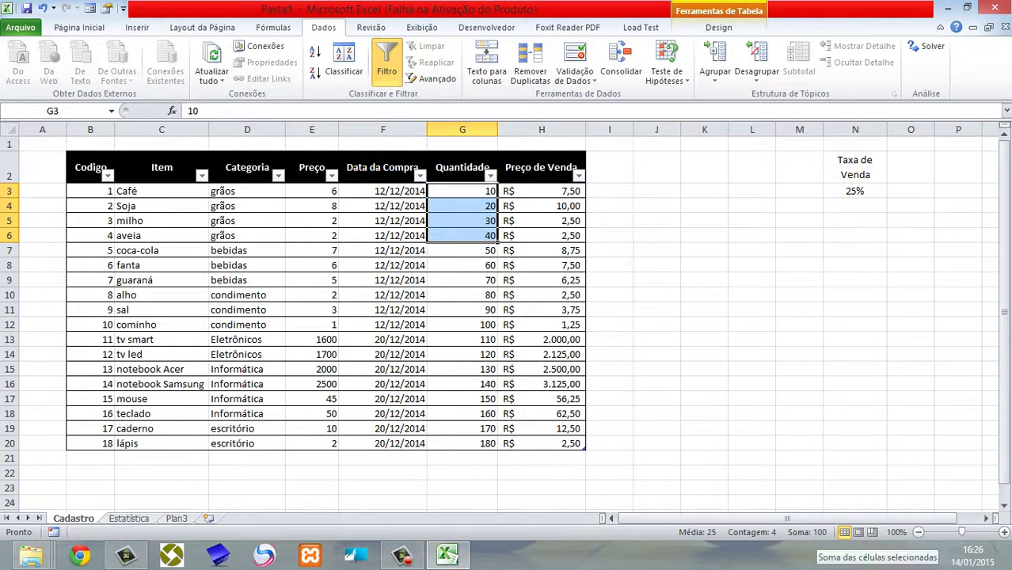
key(ctrl+Page_Down)
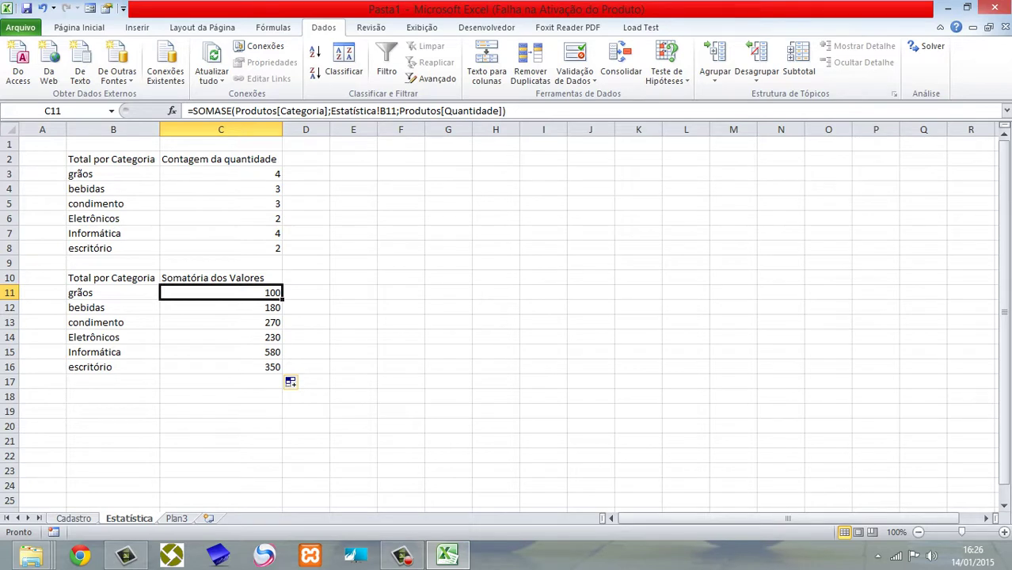
click(221, 173)
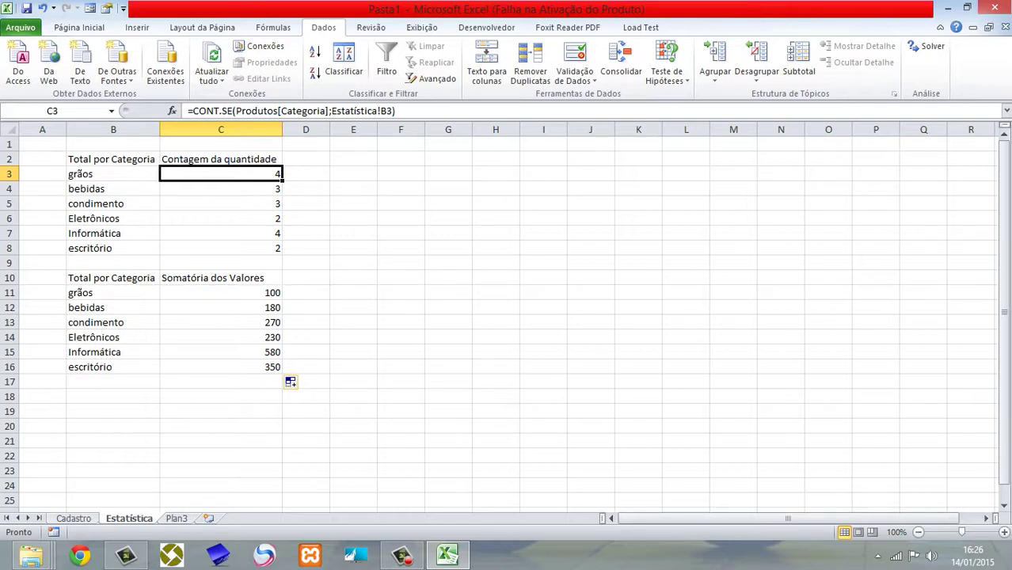
mouse_move(80, 173)
mouse_down()
mouse_move(89, 248)
mouse_move(221, 248)
mouse_up()
Insert a clustered 2D column chart of B3:C8, moved beside the table and shrunk
click(137, 27)
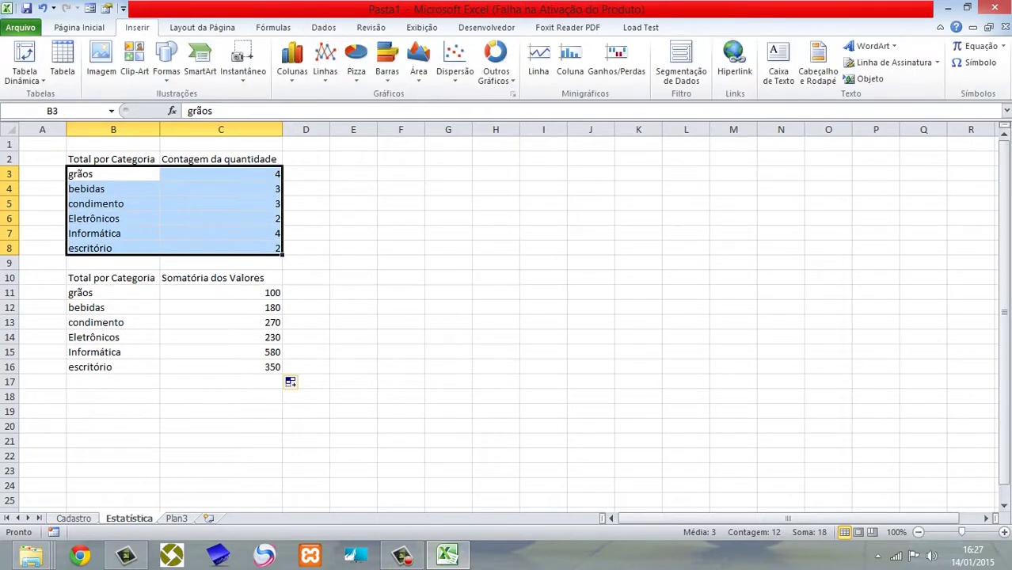
click(292, 63)
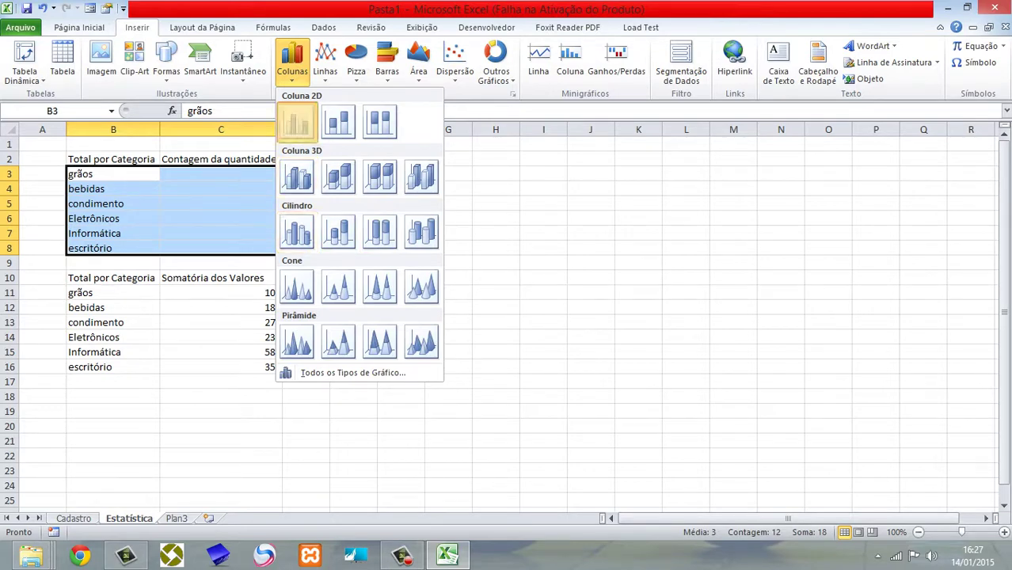
click(296, 121)
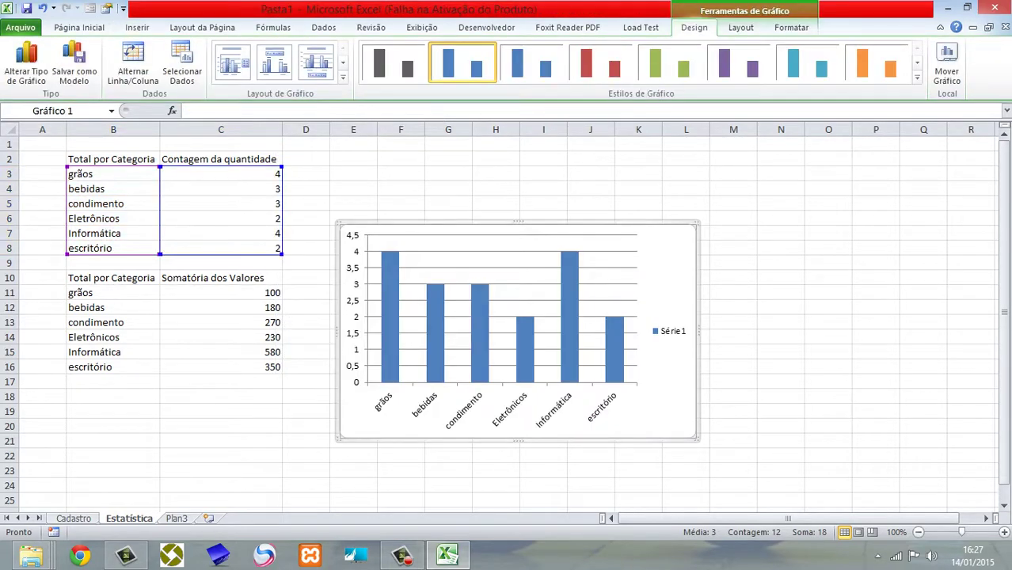
drag(518, 333, 506, 269)
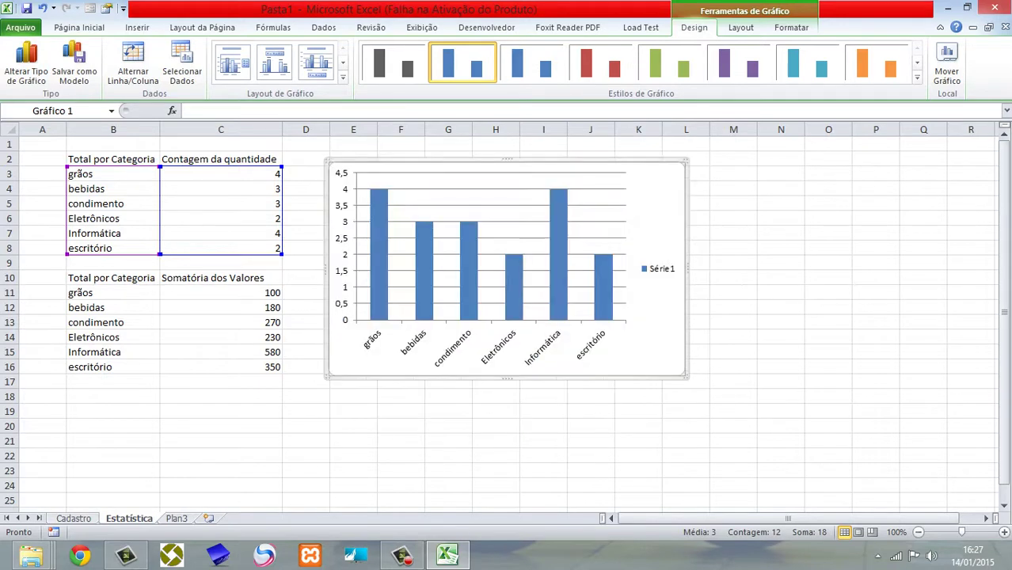
drag(507, 378, 507, 259)
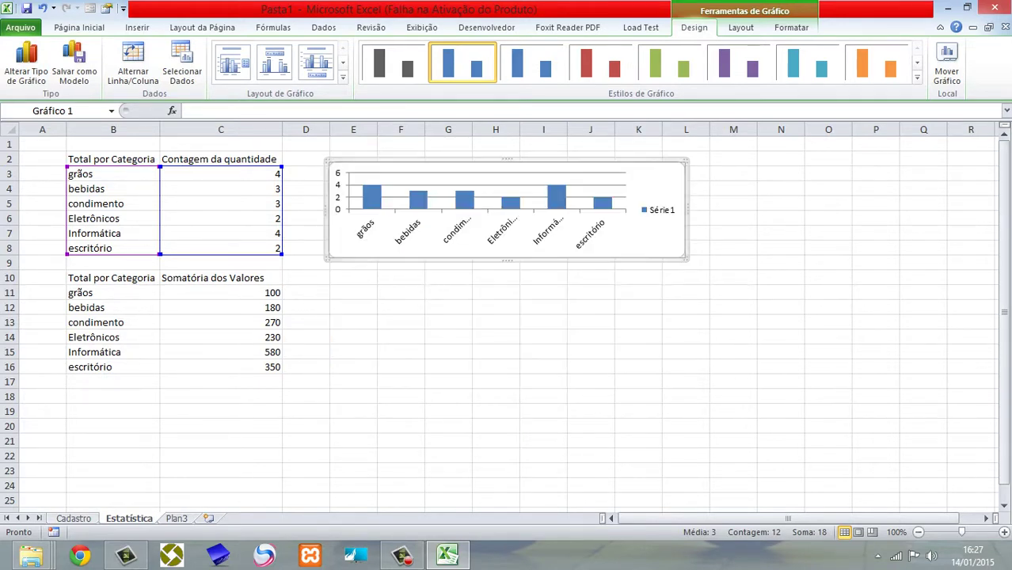
drag(689, 210, 618, 210)
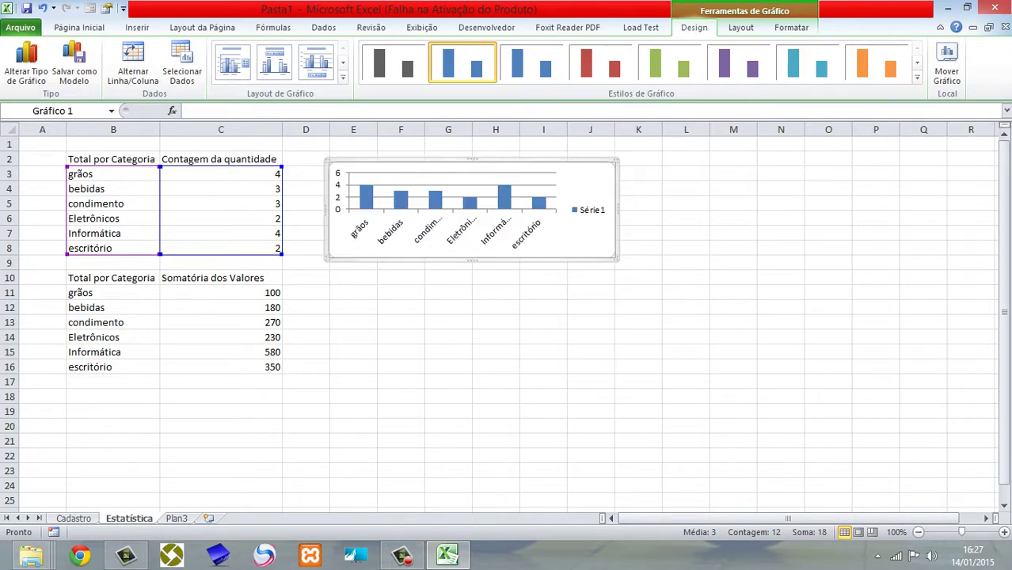
drag(87, 292, 261, 367)
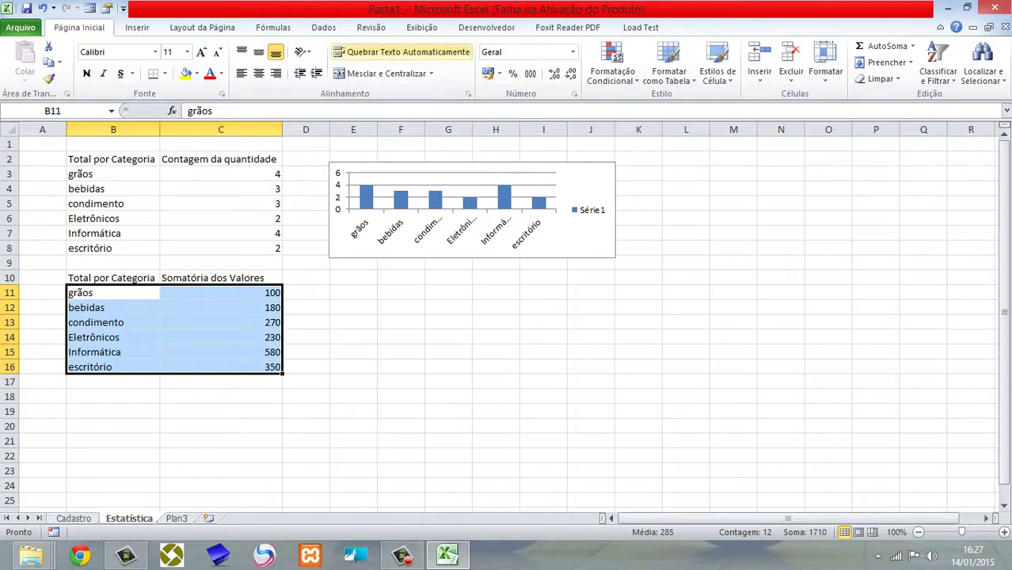
Insert a clustered 2D column chart of the sums, placed and resized below the counts chart
click(137, 27)
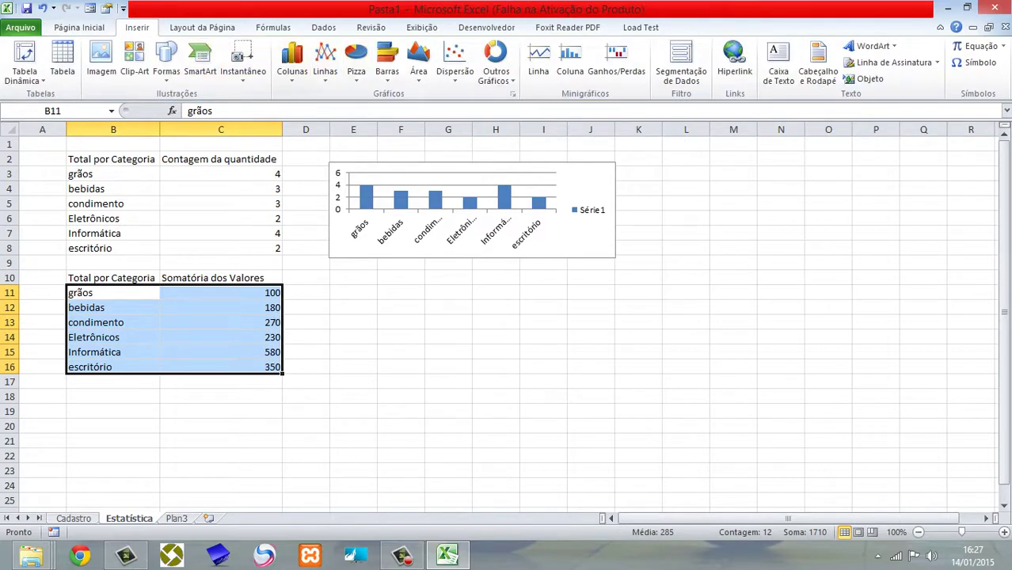
click(293, 64)
click(297, 121)
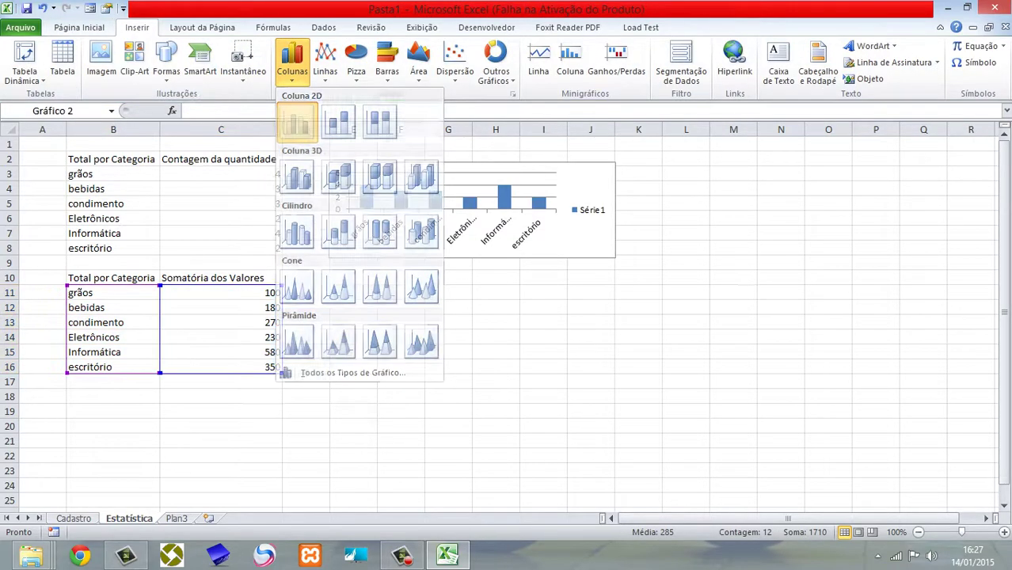
drag(465, 411, 457, 470)
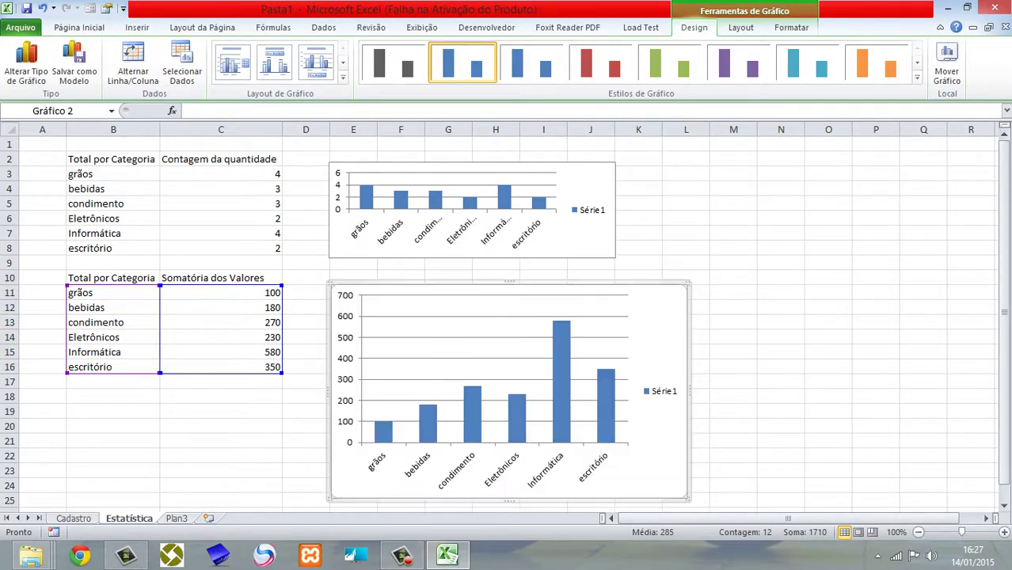
drag(690, 391, 615, 391)
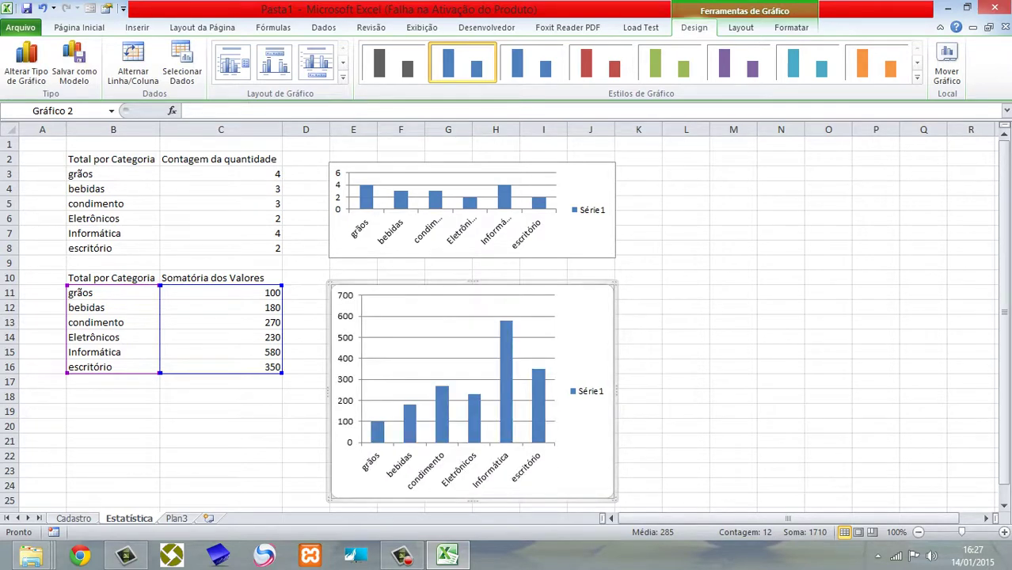
drag(472, 500, 472, 374)
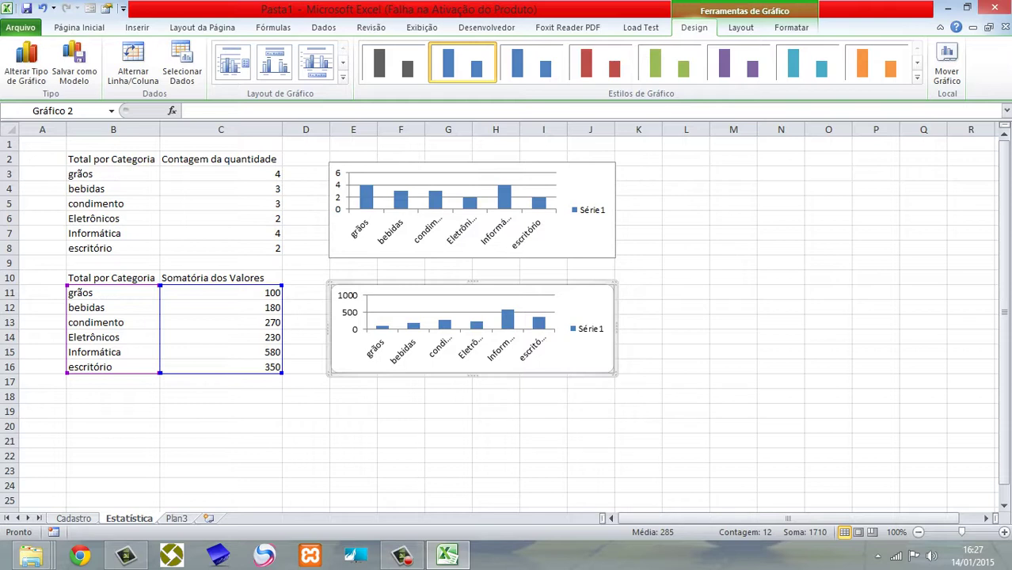
Widen both the counts and sums charts to the same larger width
click(473, 210)
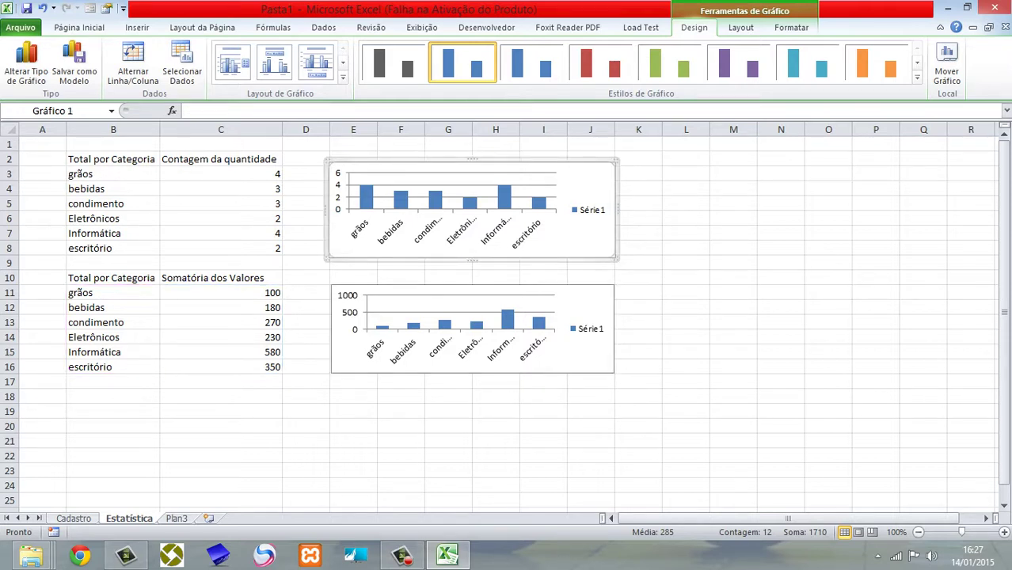
drag(617, 210, 710, 210)
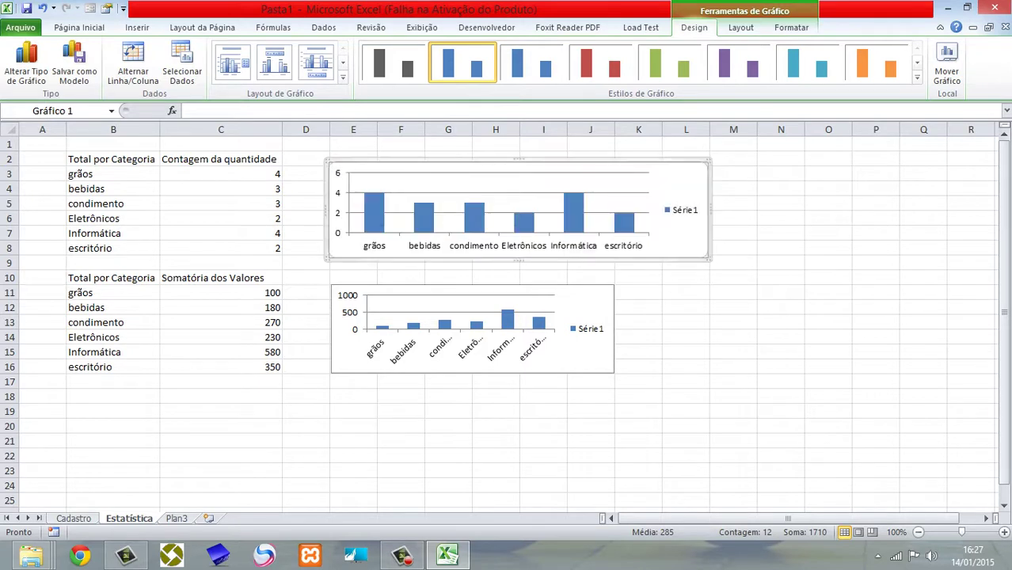
click(588, 328)
drag(615, 328, 711, 328)
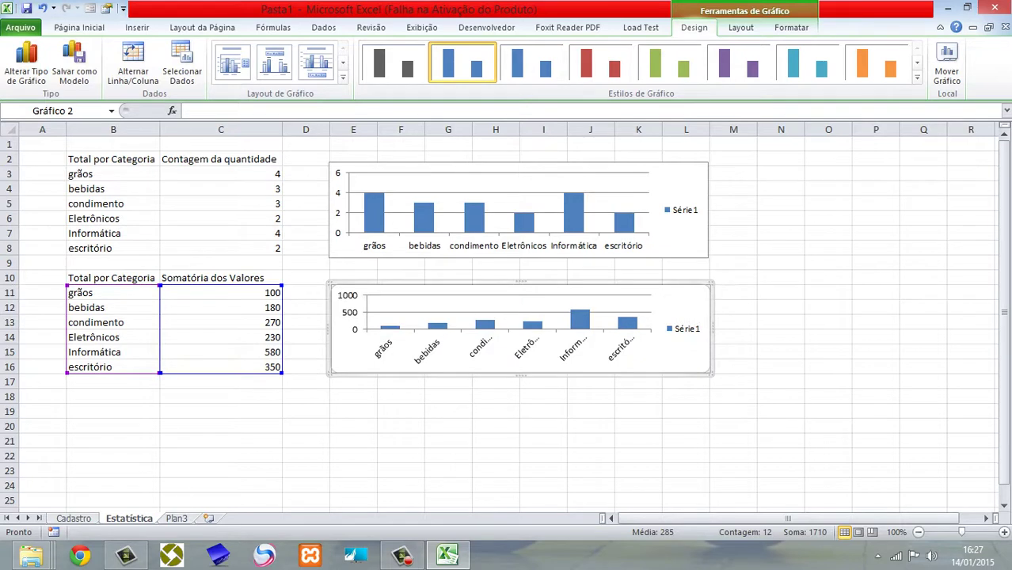
drag(712, 328, 803, 328)
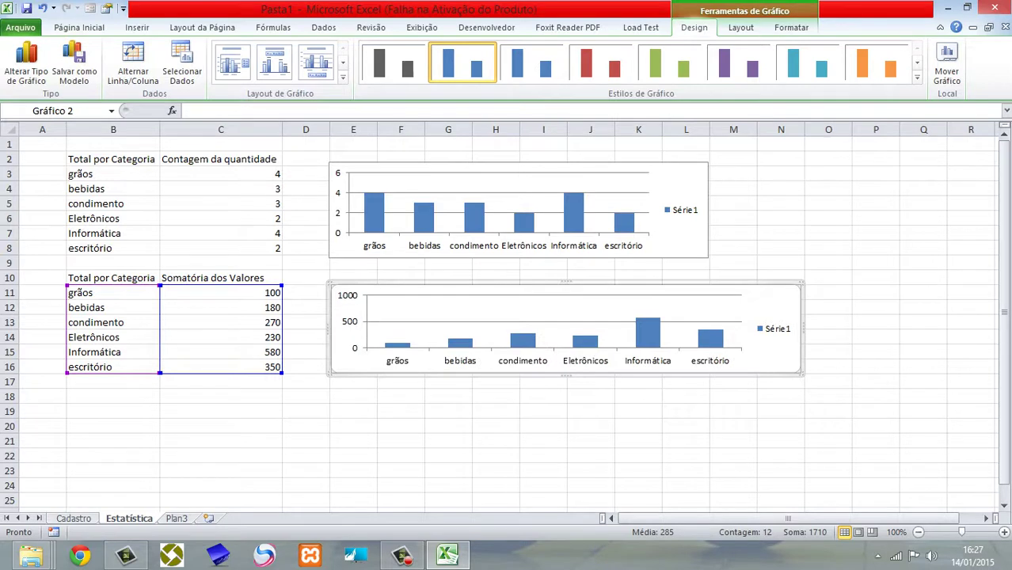
click(518, 238)
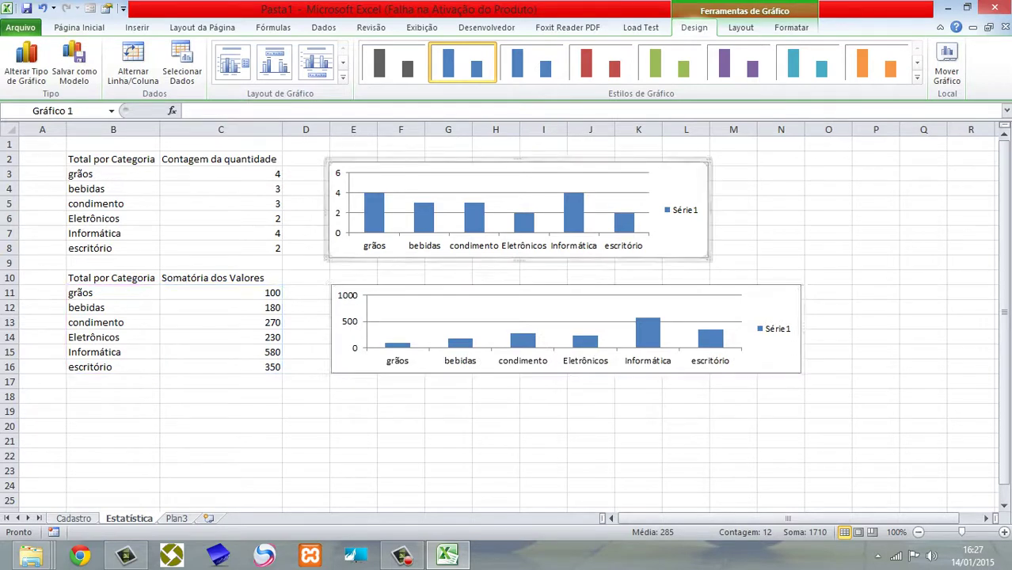
drag(710, 210, 806, 210)
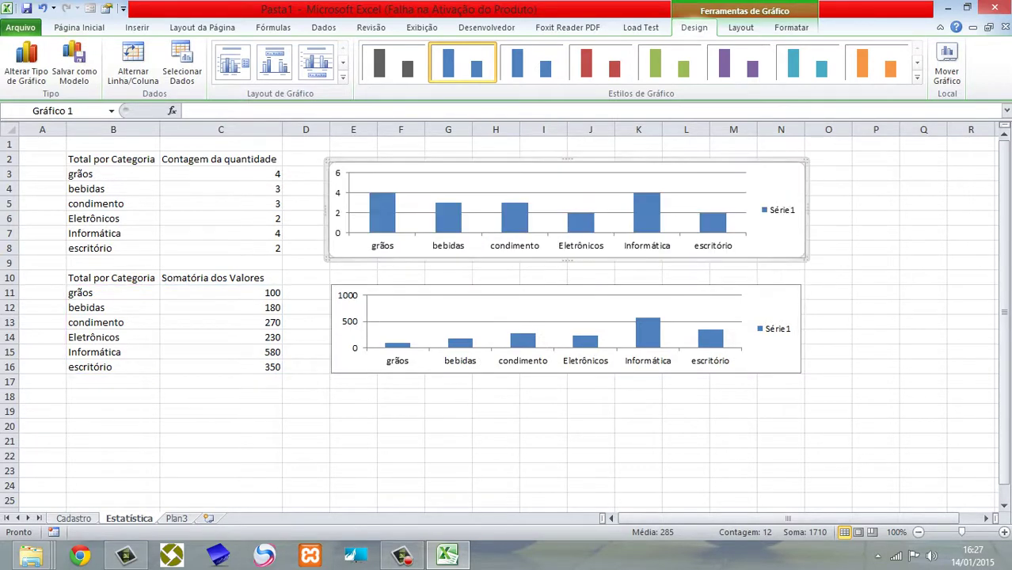
click(566, 364)
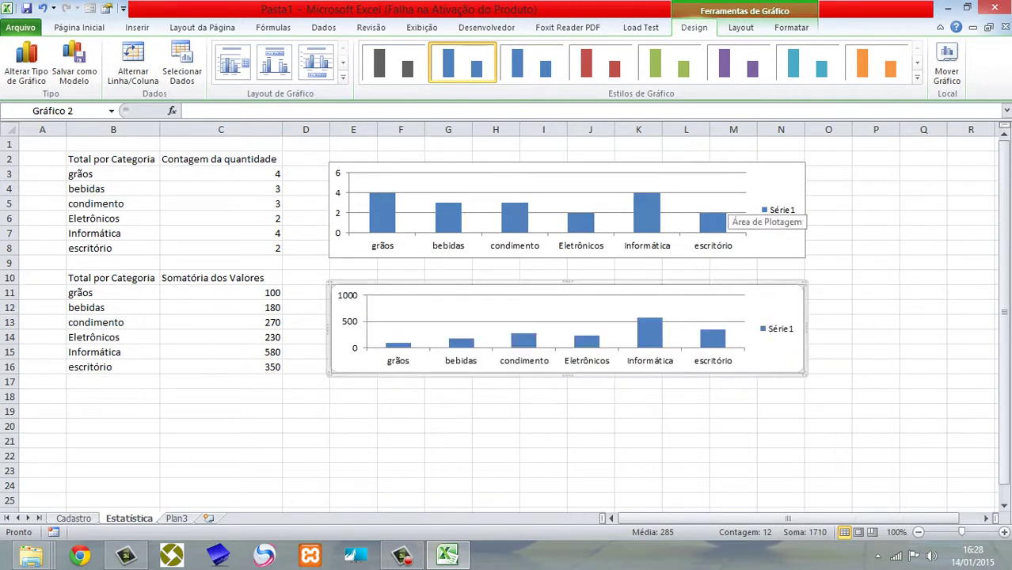
click(221, 204)
click(221, 174)
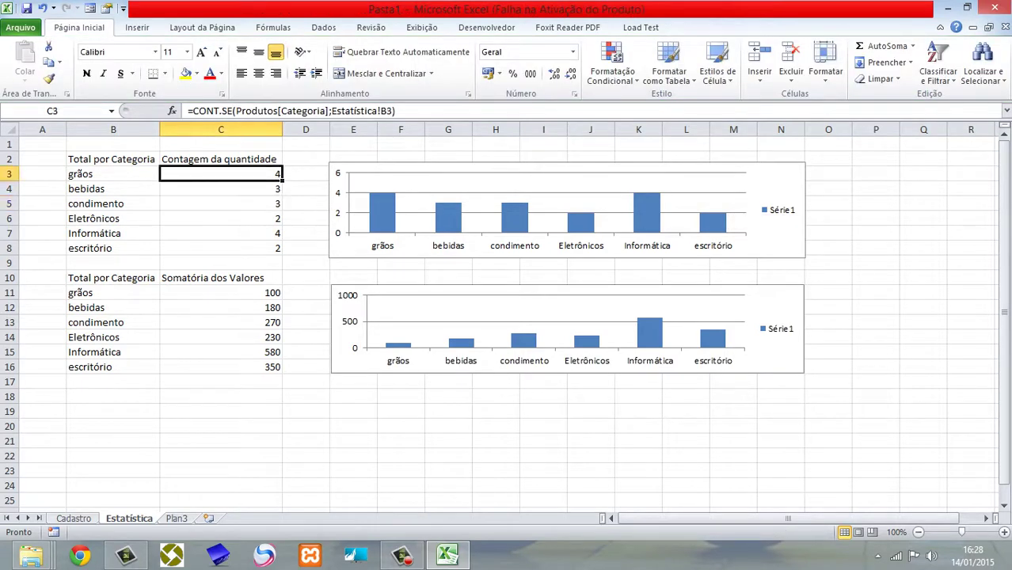
key(Delete)
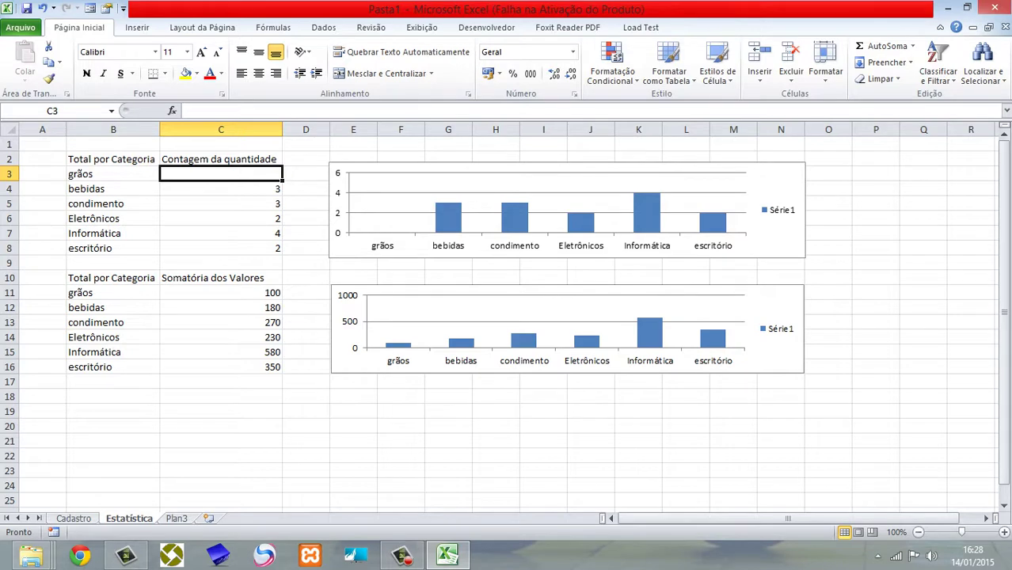
key(ctrl+z)
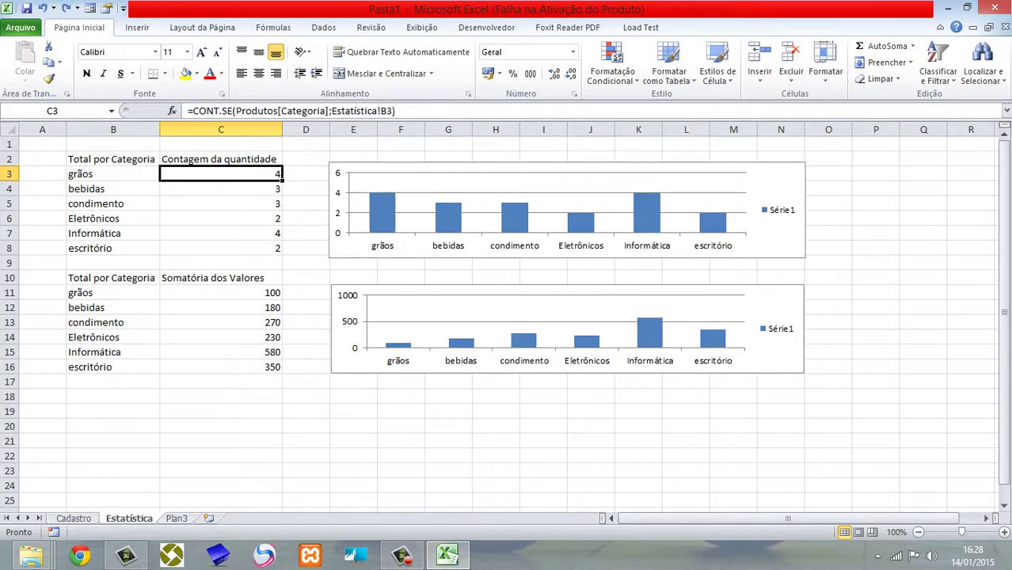
mouse_move(111, 159)
mouse_down()
mouse_move(111, 174)
mouse_move(238, 248)
mouse_up()
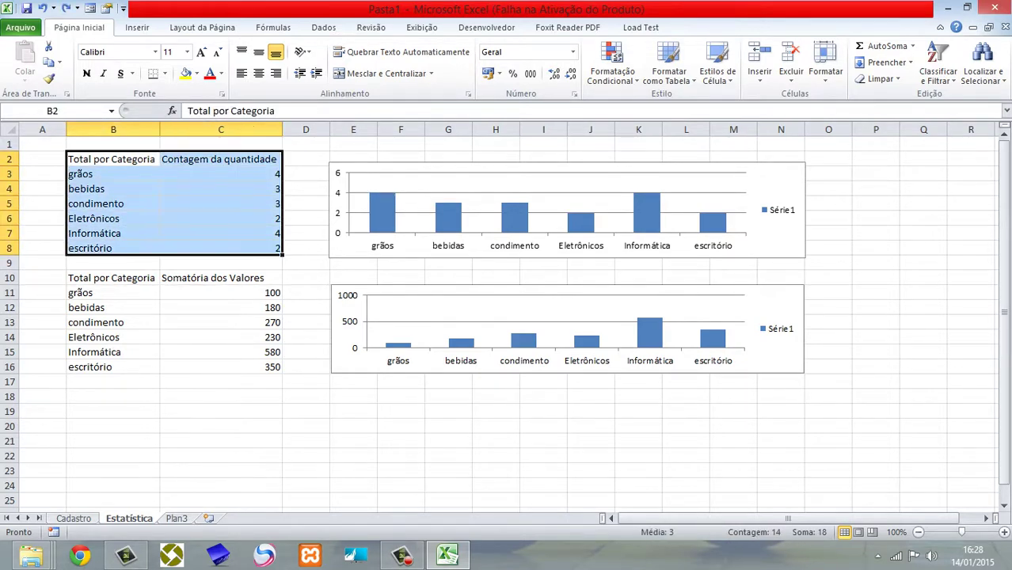
Apply All Borders to the count table and the sum table B10:C16
click(164, 73)
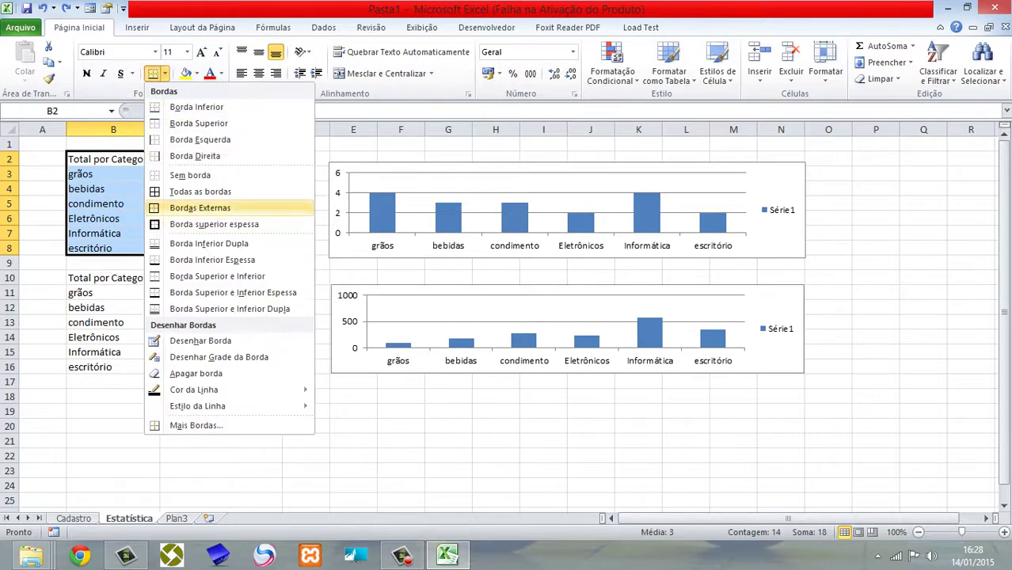
click(198, 191)
drag(111, 278, 238, 366)
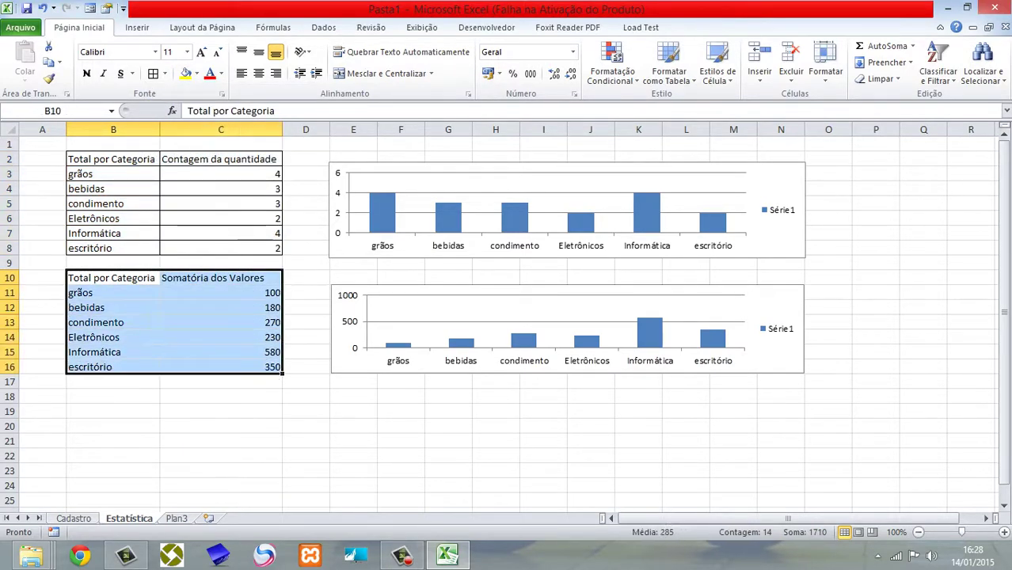
click(154, 73)
click(230, 307)
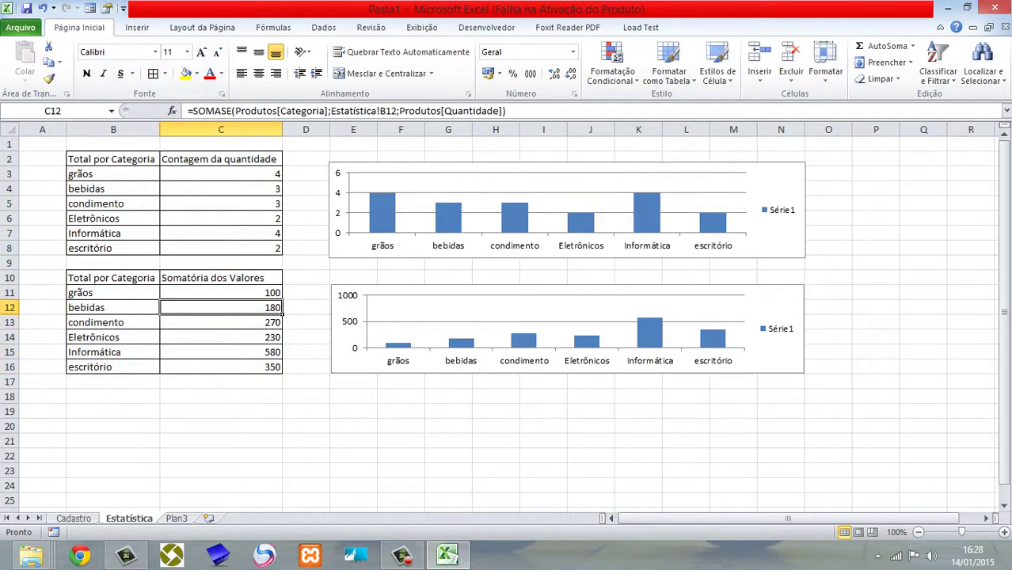
Fill the header rows B2:C2 and B10:C10 yellow
drag(111, 159, 238, 159)
click(184, 73)
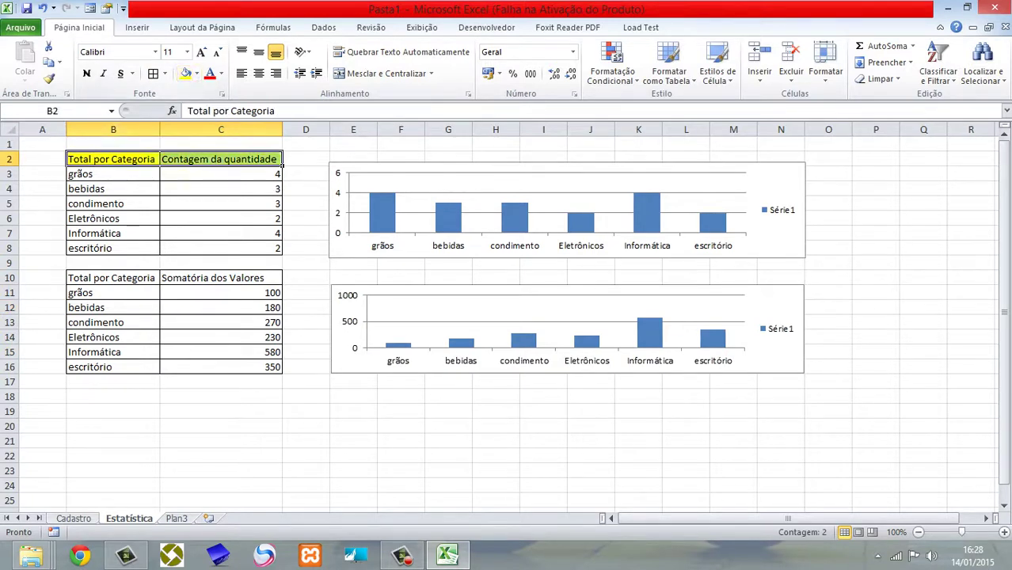
drag(111, 278, 238, 278)
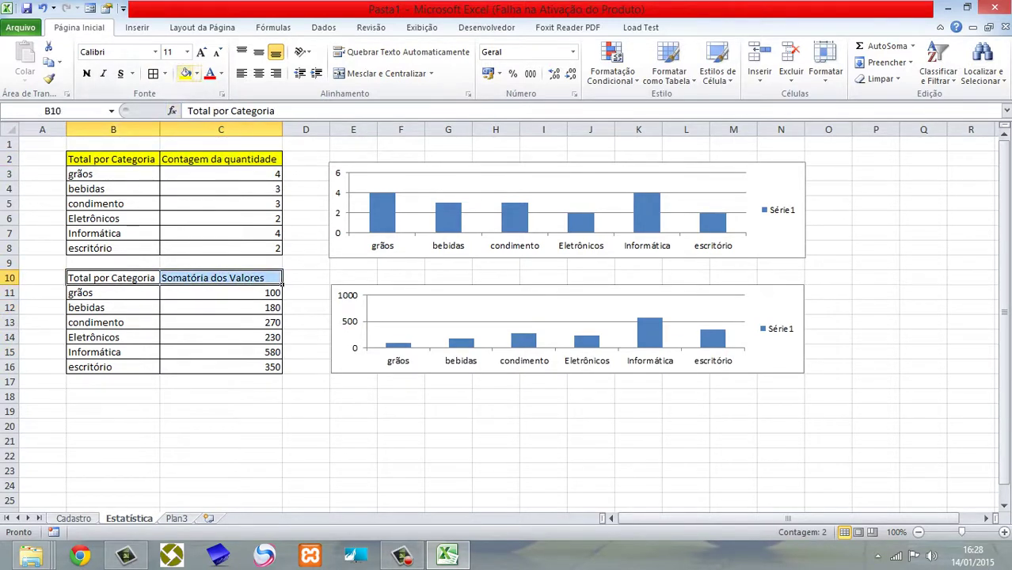
click(185, 73)
click(229, 307)
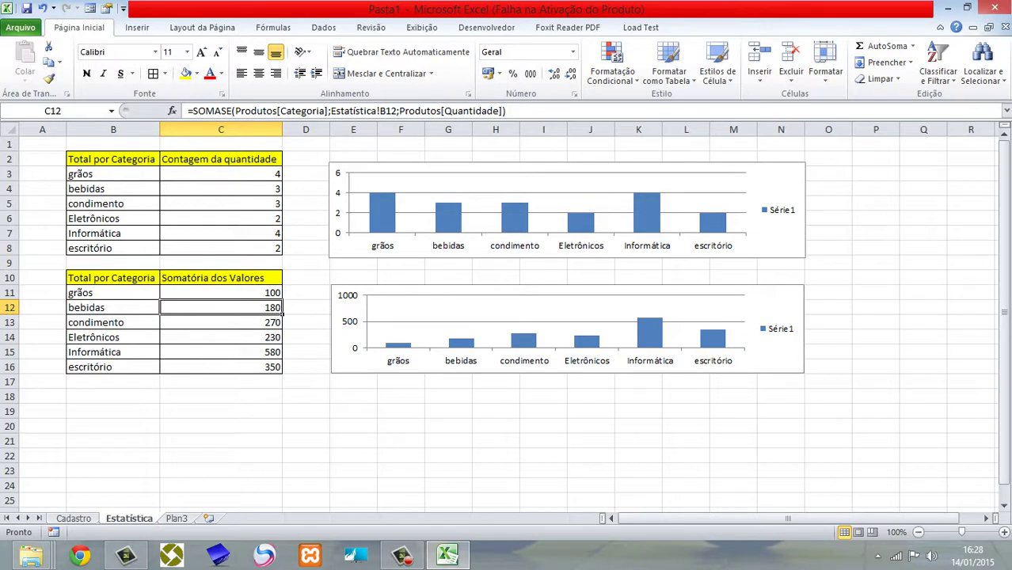
Color the B2:C2 header text of the count table red and check the result
drag(111, 159, 220, 160)
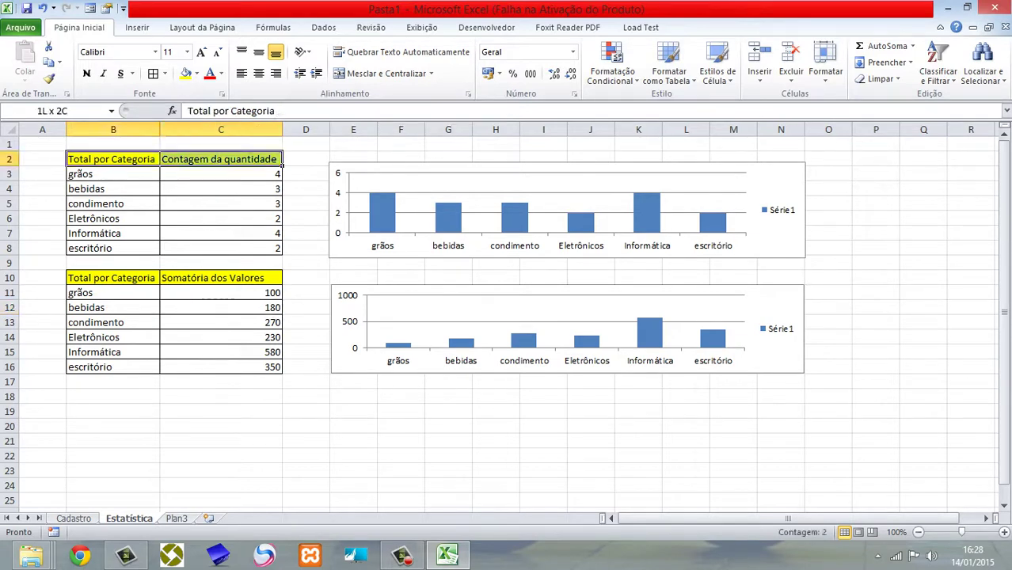
click(210, 73)
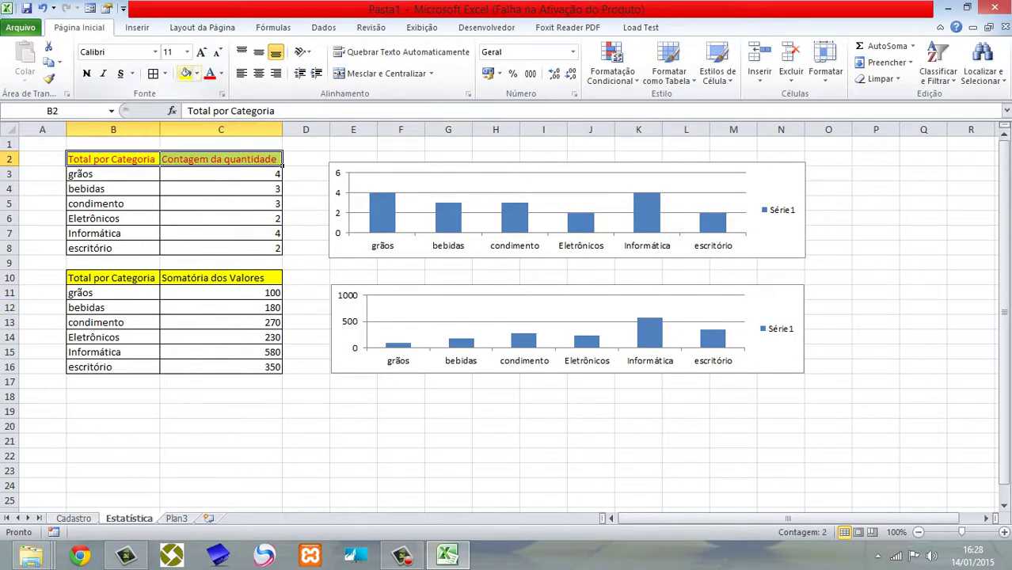
click(113, 248)
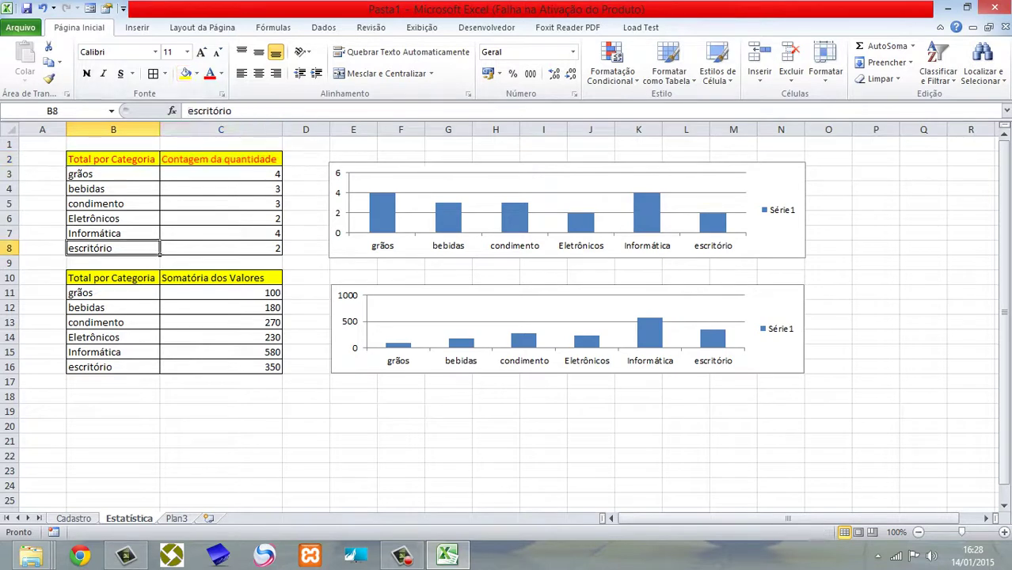
drag(220, 173, 220, 248)
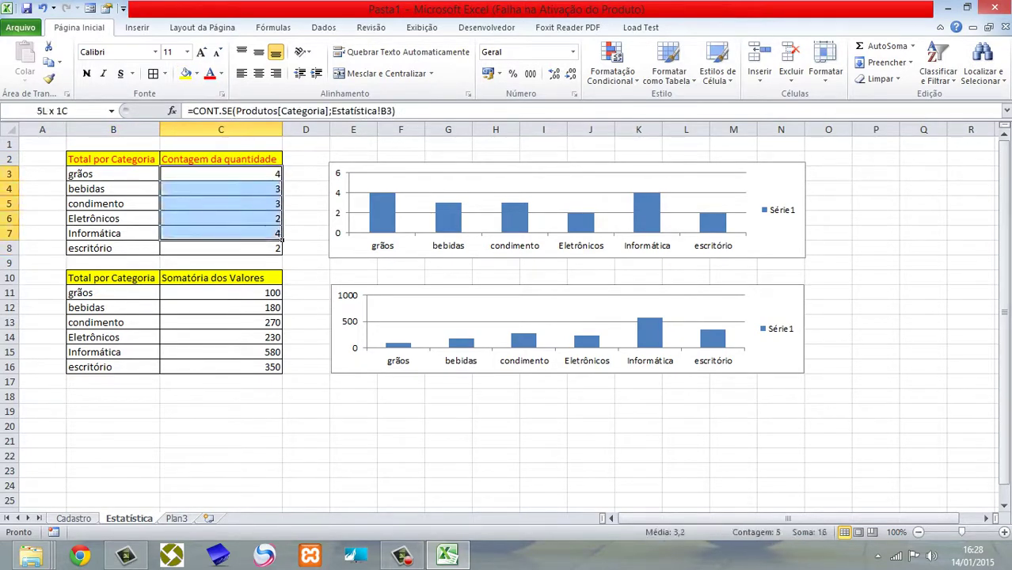
click(157, 162)
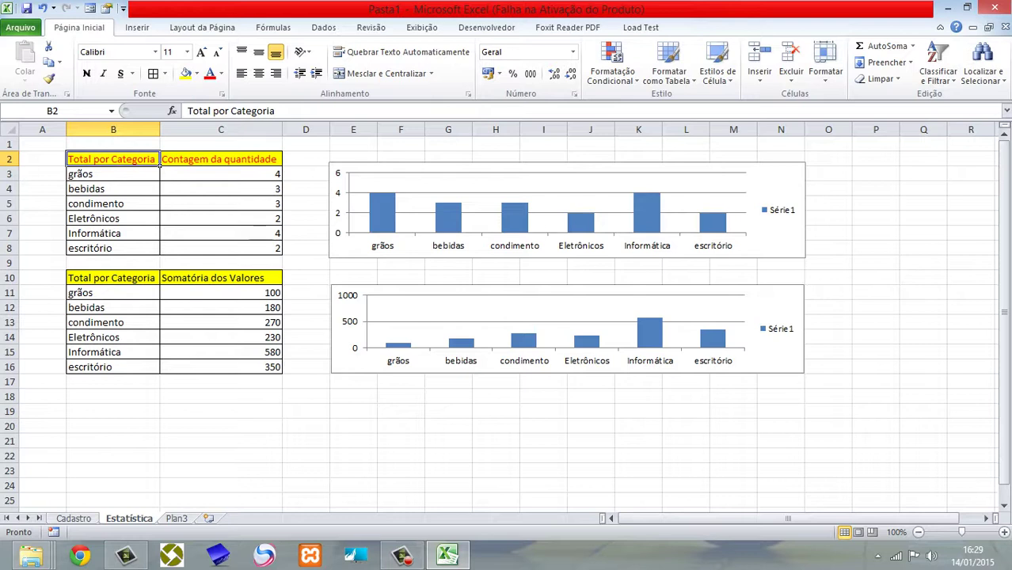
In Protect Sheet, block cell selection and allow formatting cells, columns and rows
click(825, 63)
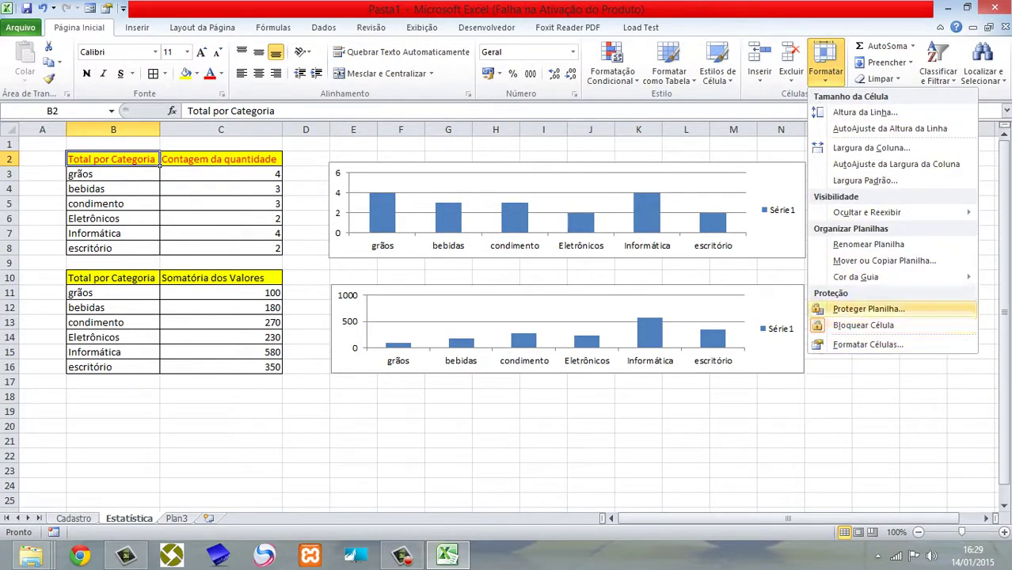
click(869, 309)
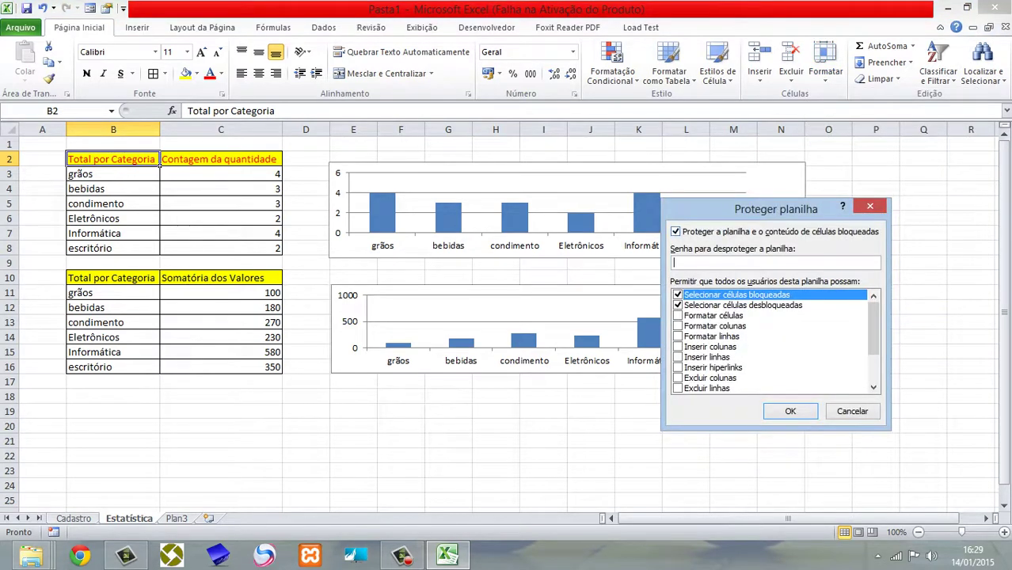
drag(775, 209, 558, 176)
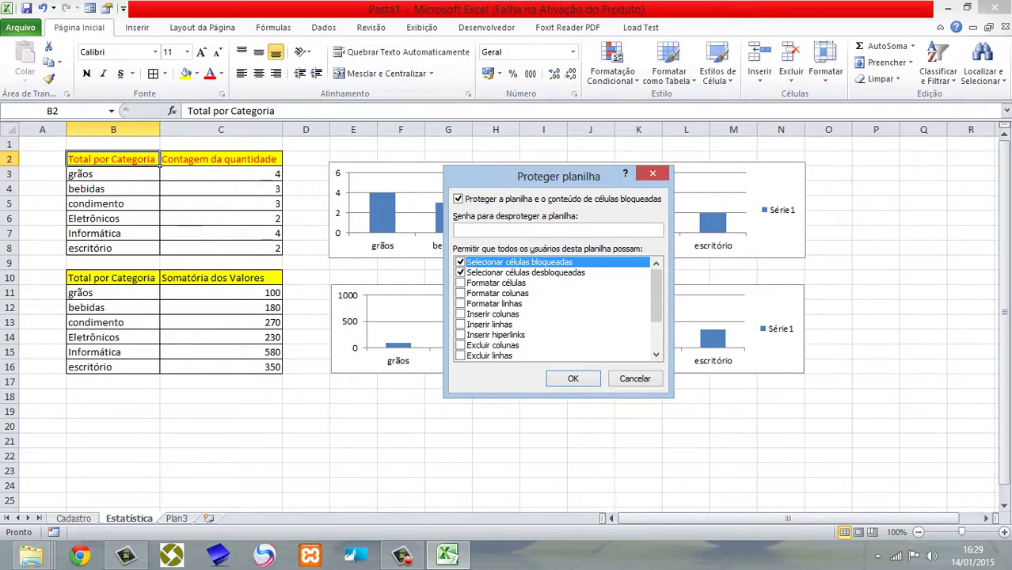
click(460, 273)
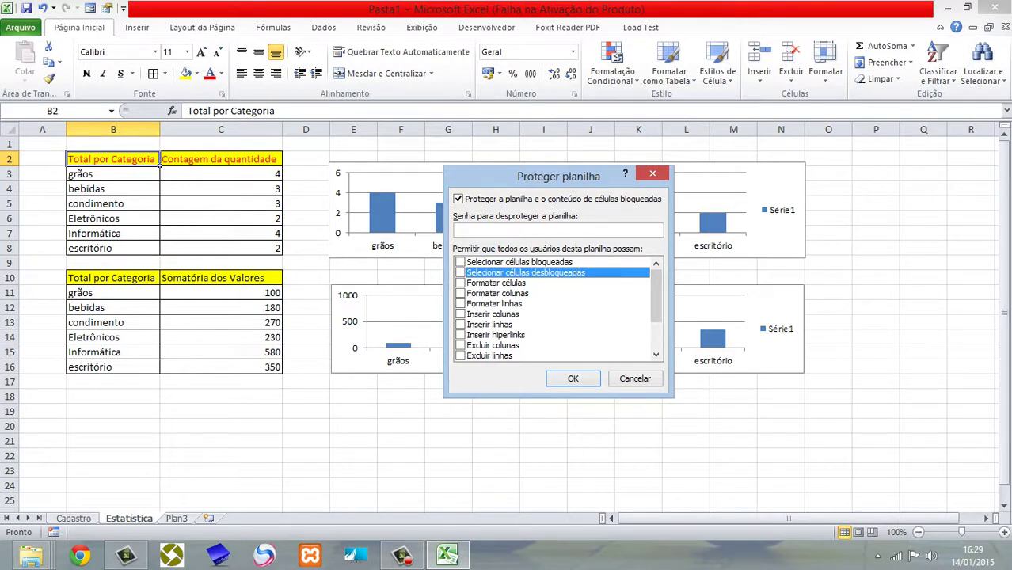
click(460, 262)
click(460, 273)
click(461, 283)
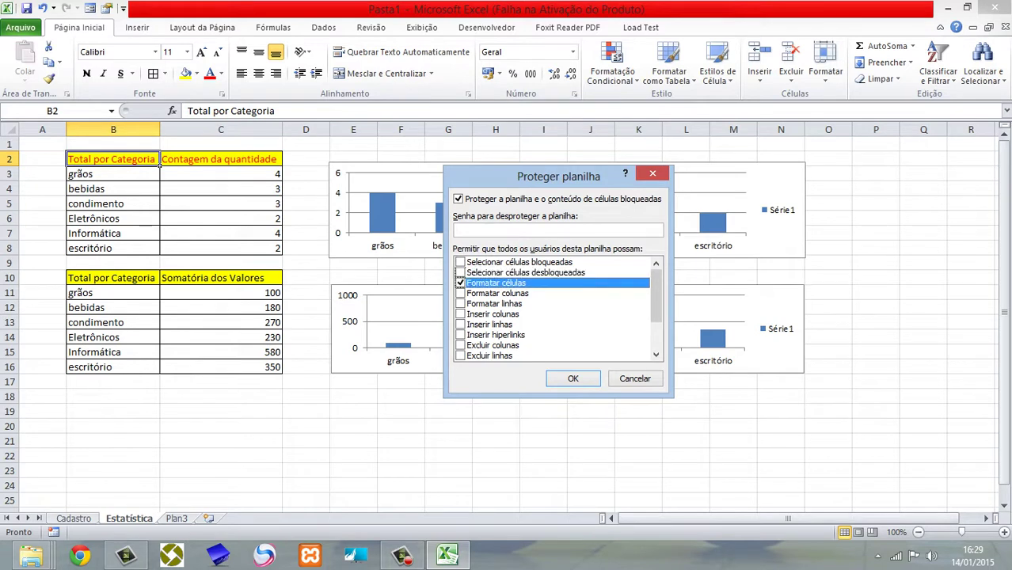
click(461, 293)
click(460, 304)
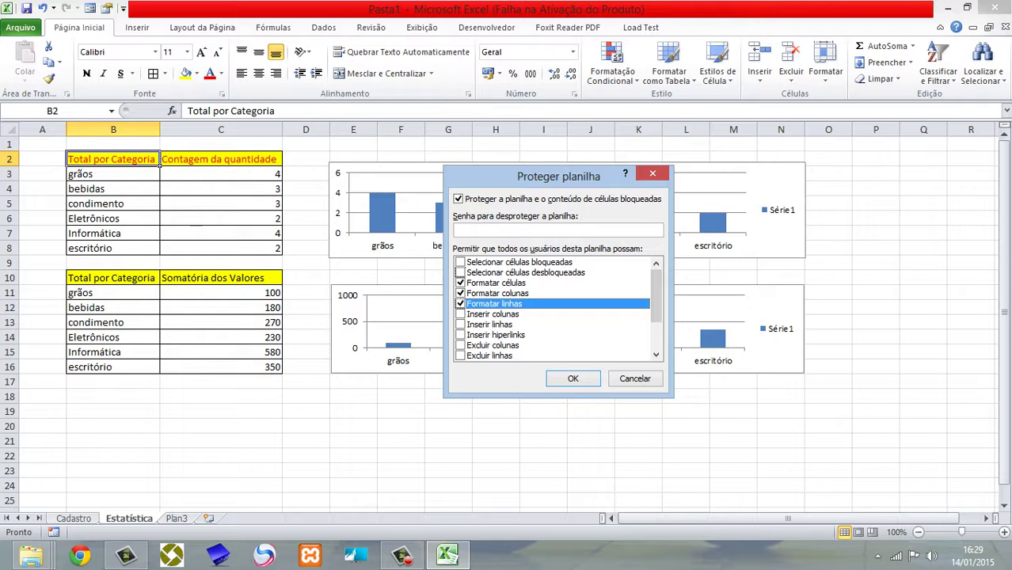
Also permit editing objects in the sheet-protection permissions list
click(656, 355)
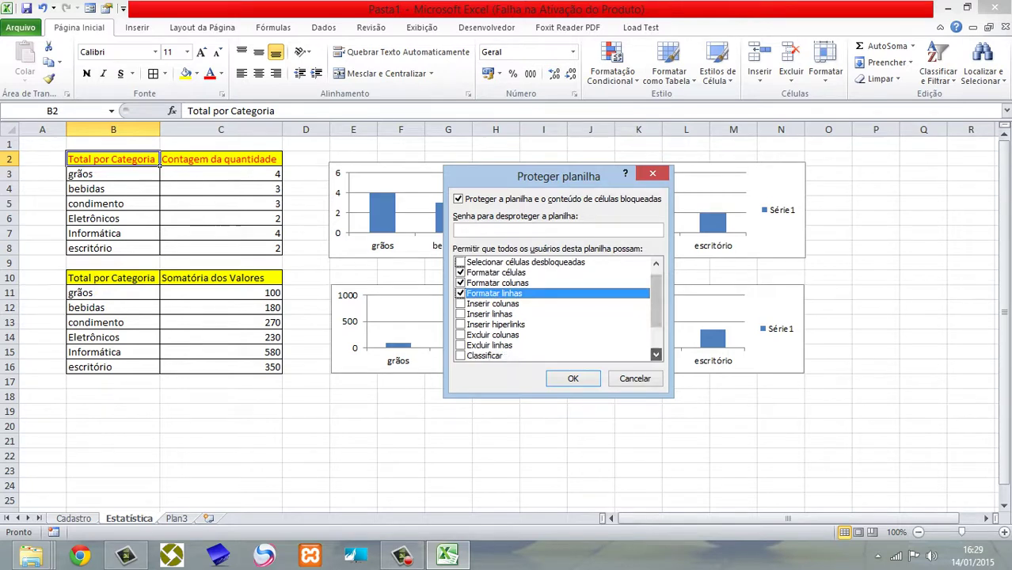
click(656, 355)
click(656, 355)
click(656, 355)
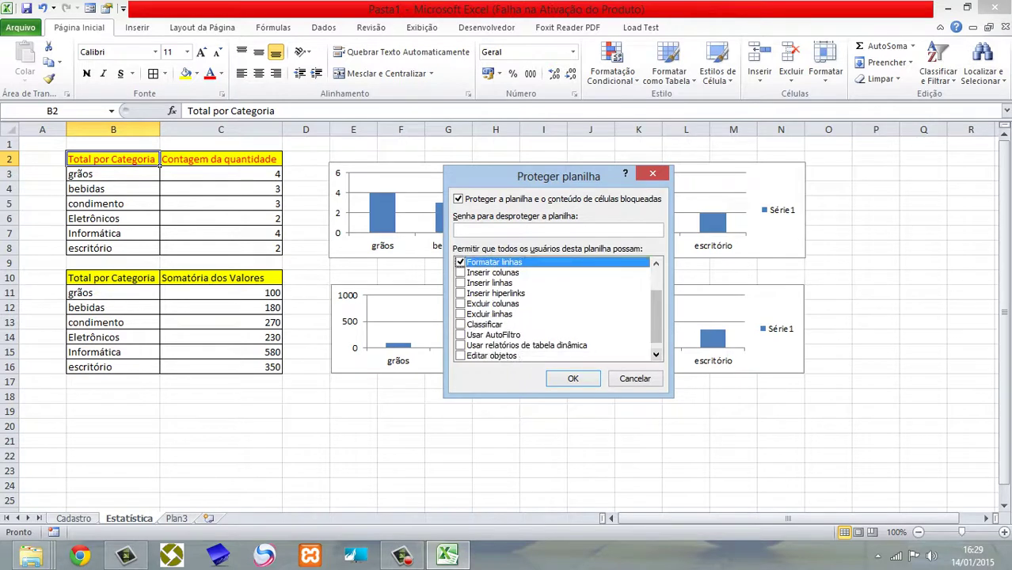
click(656, 355)
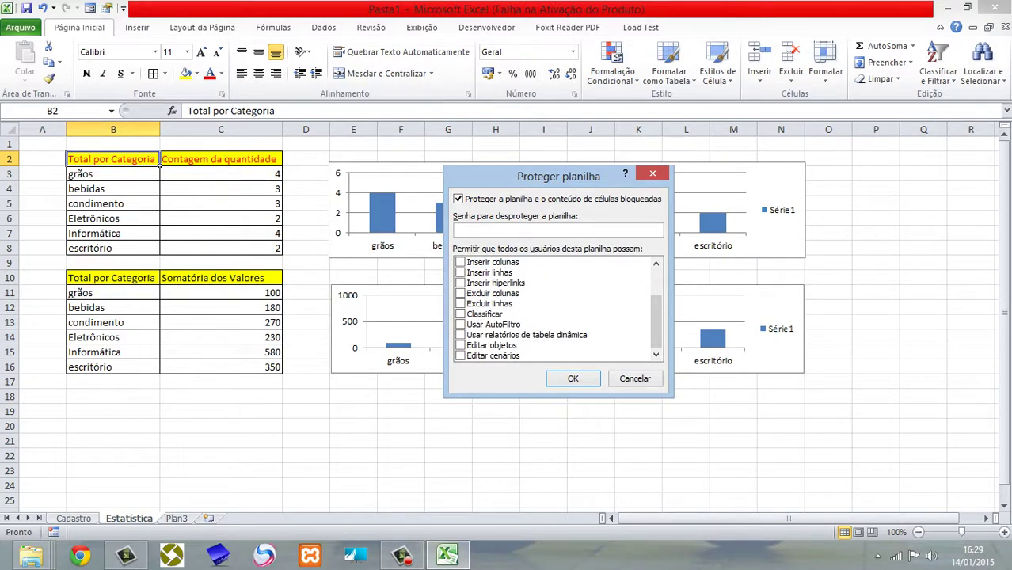
click(461, 345)
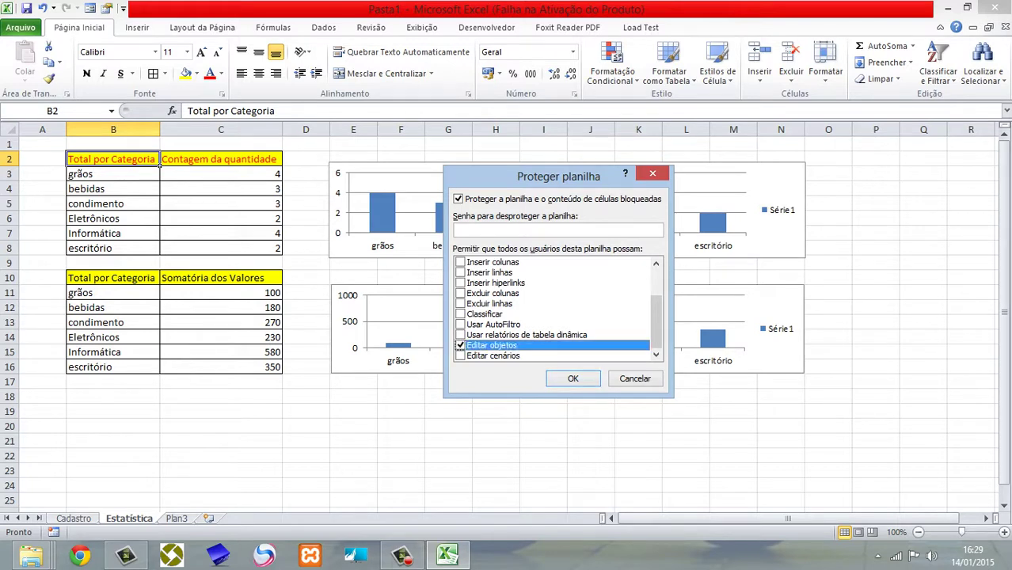
Enter and confirm the sheet protection password to apply protection
click(558, 229)
click(572, 378)
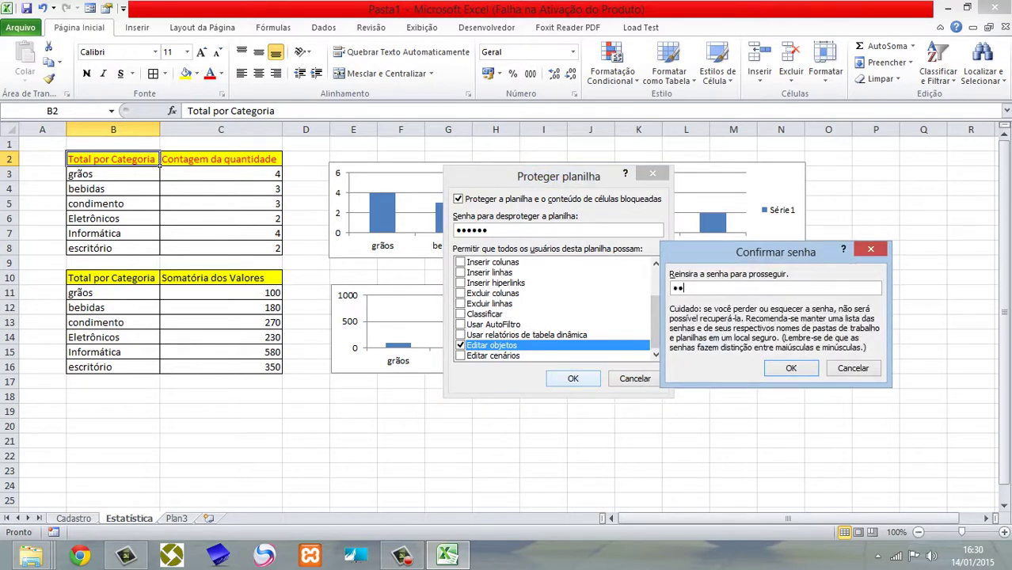
click(791, 369)
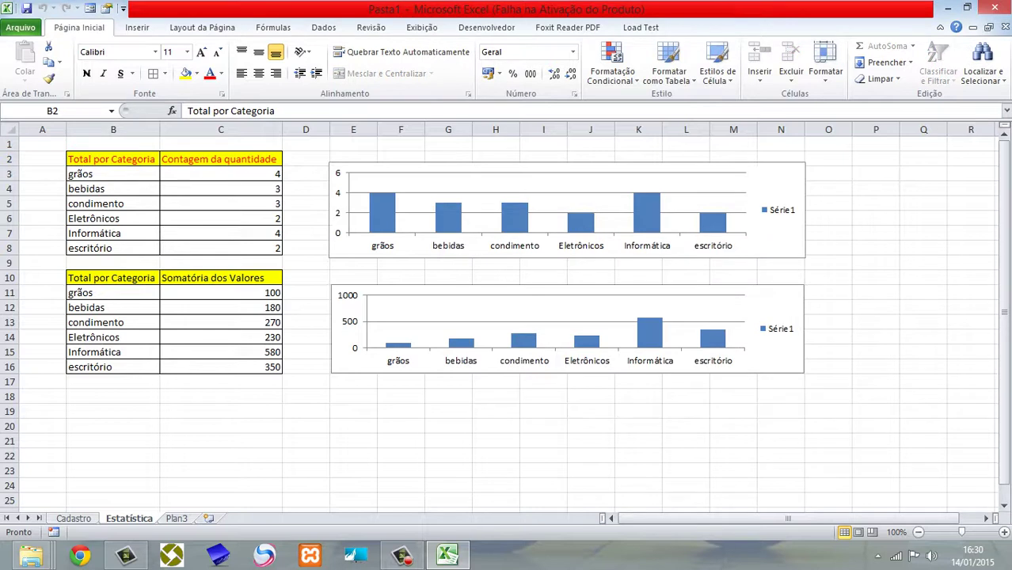
Select the count chart, then try dragging cell B2 and dismiss the read-only warning
click(567, 210)
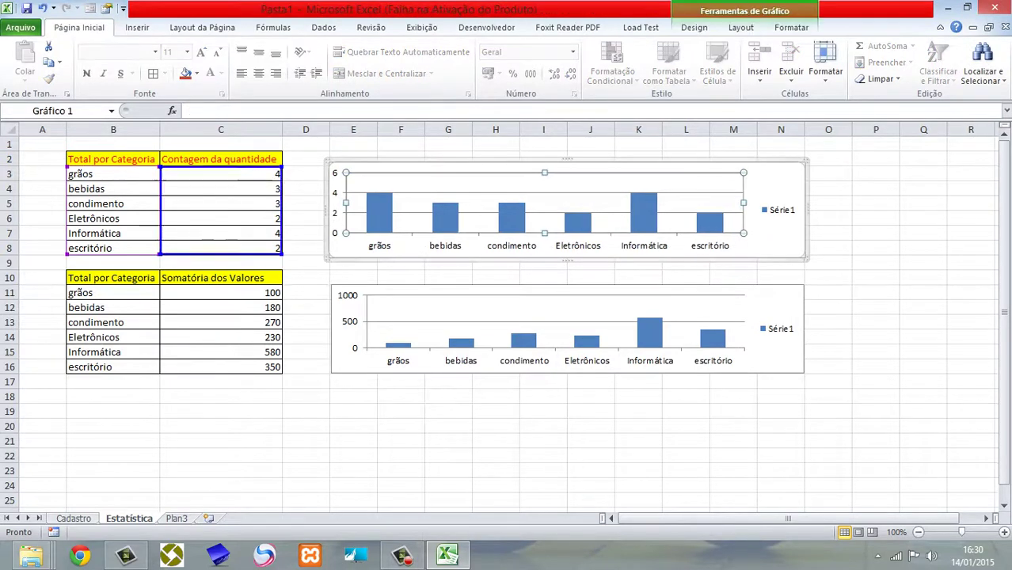
click(112, 158)
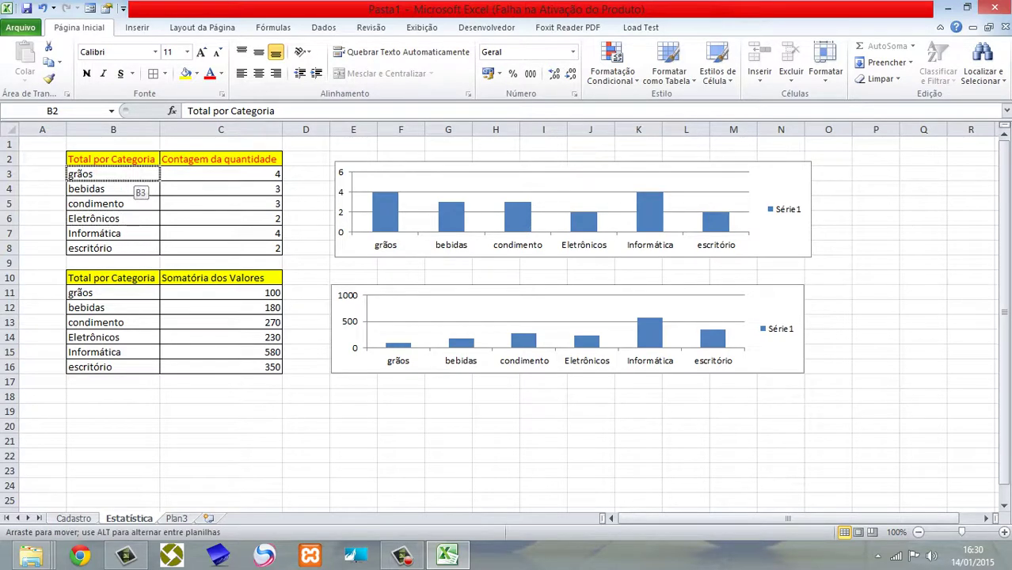
drag(139, 166, 142, 193)
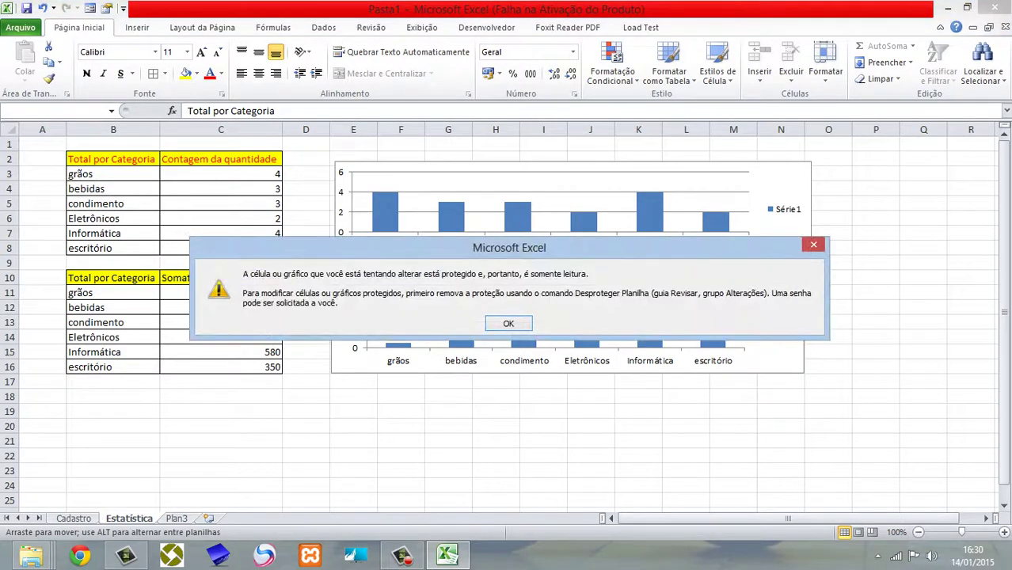
key(Return)
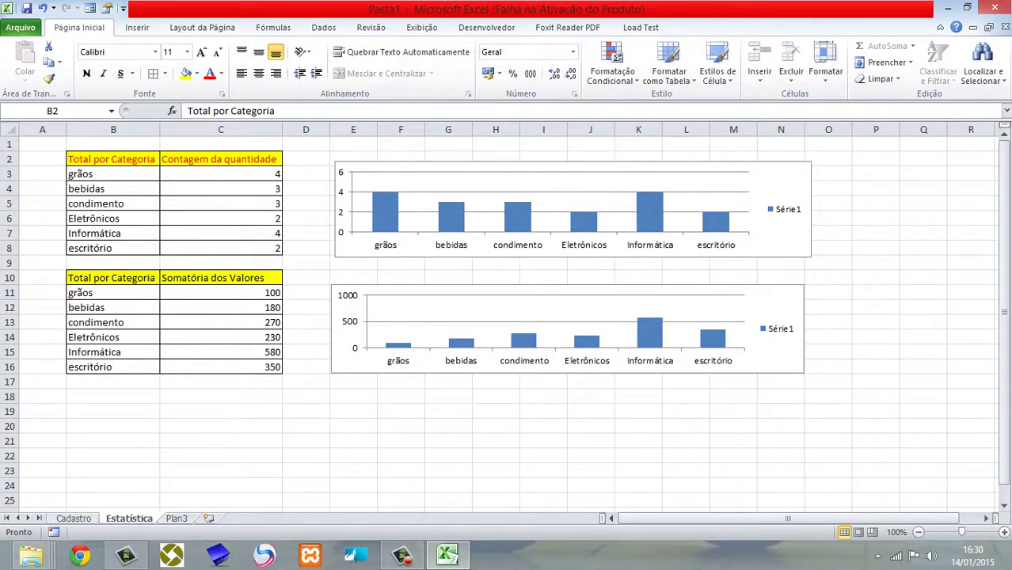
Reselect the chart and resize column C to about 150 px
click(570, 170)
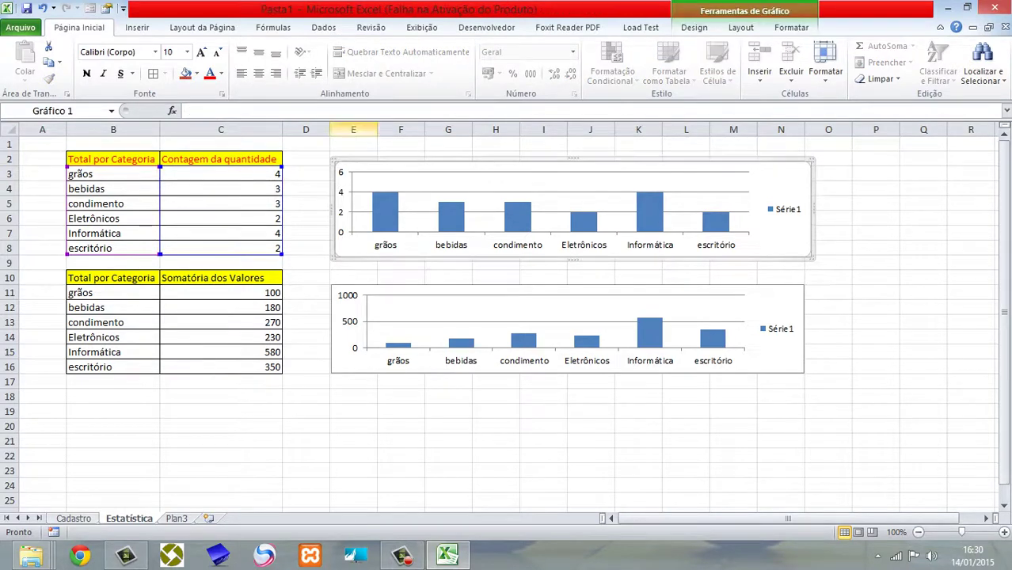
mouse_move(282, 129)
mouse_down()
mouse_move(308, 129)
mouse_move(279, 129)
mouse_up()
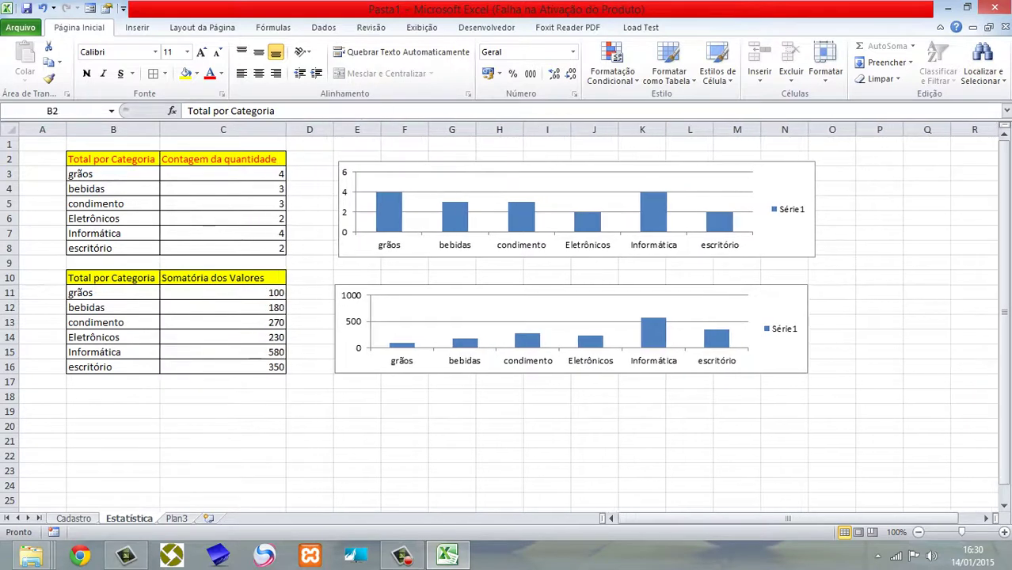
drag(285, 129, 281, 129)
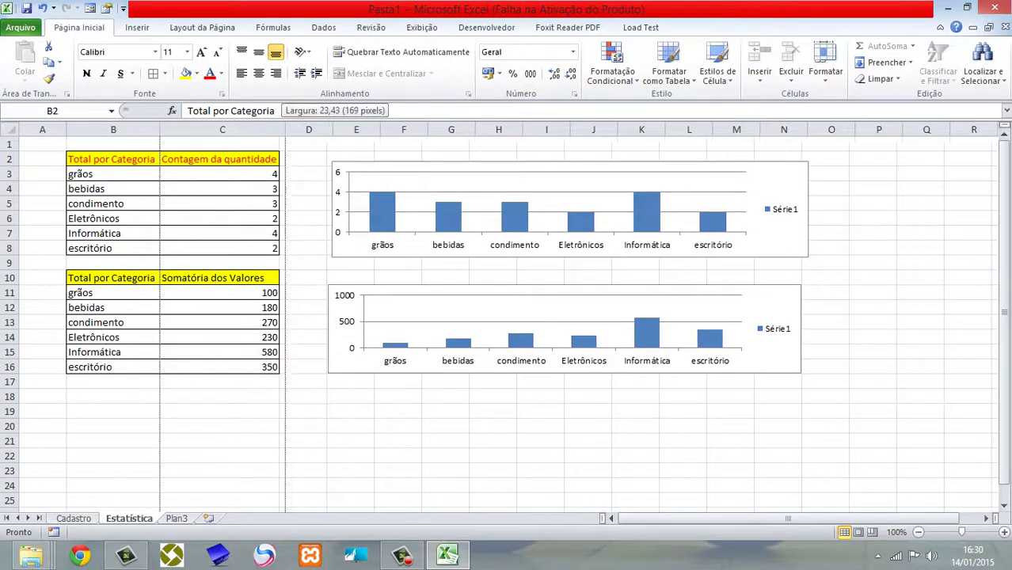